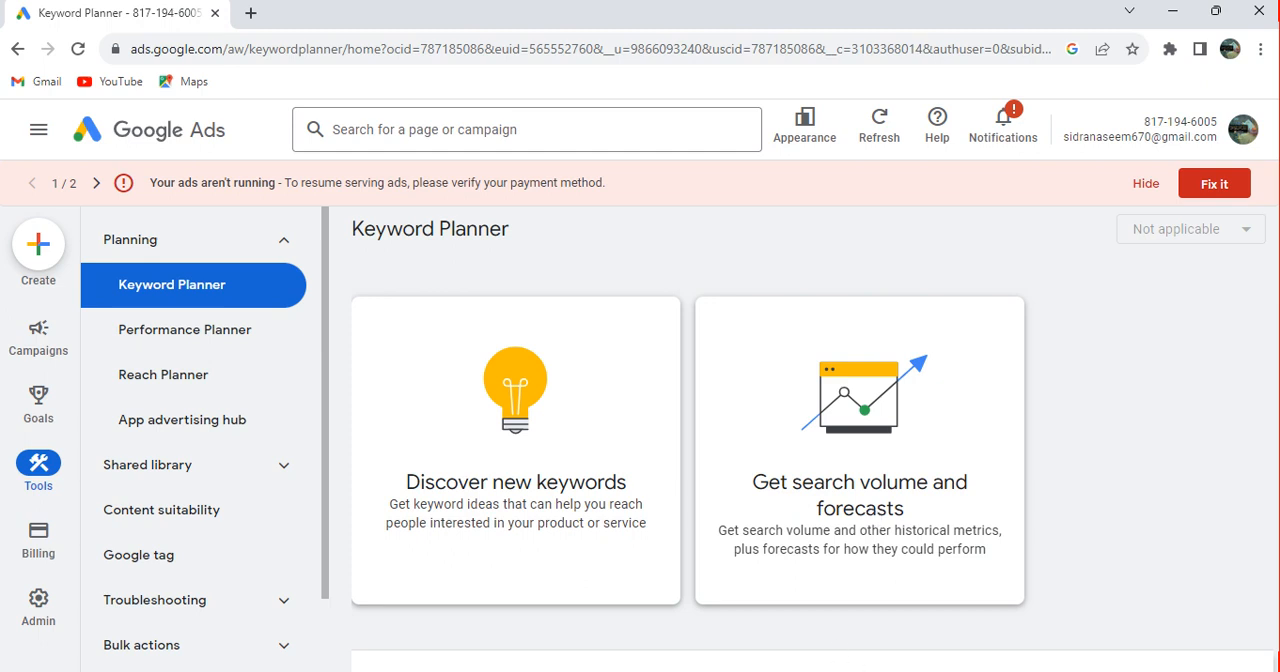
Switch to the empty Notepad document and write the heading "Forecast..." followed by a blank line
{"action": "left_click", "coordinate": [909, 671]}
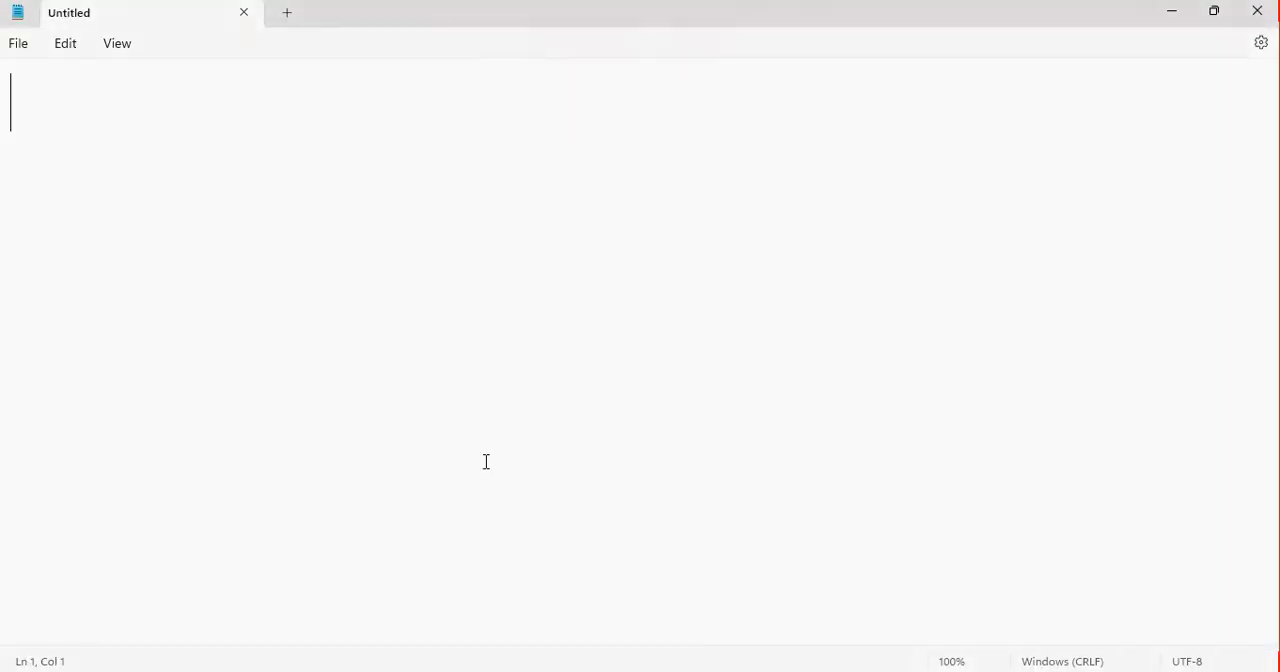
{"action": "type", "text": "F"}
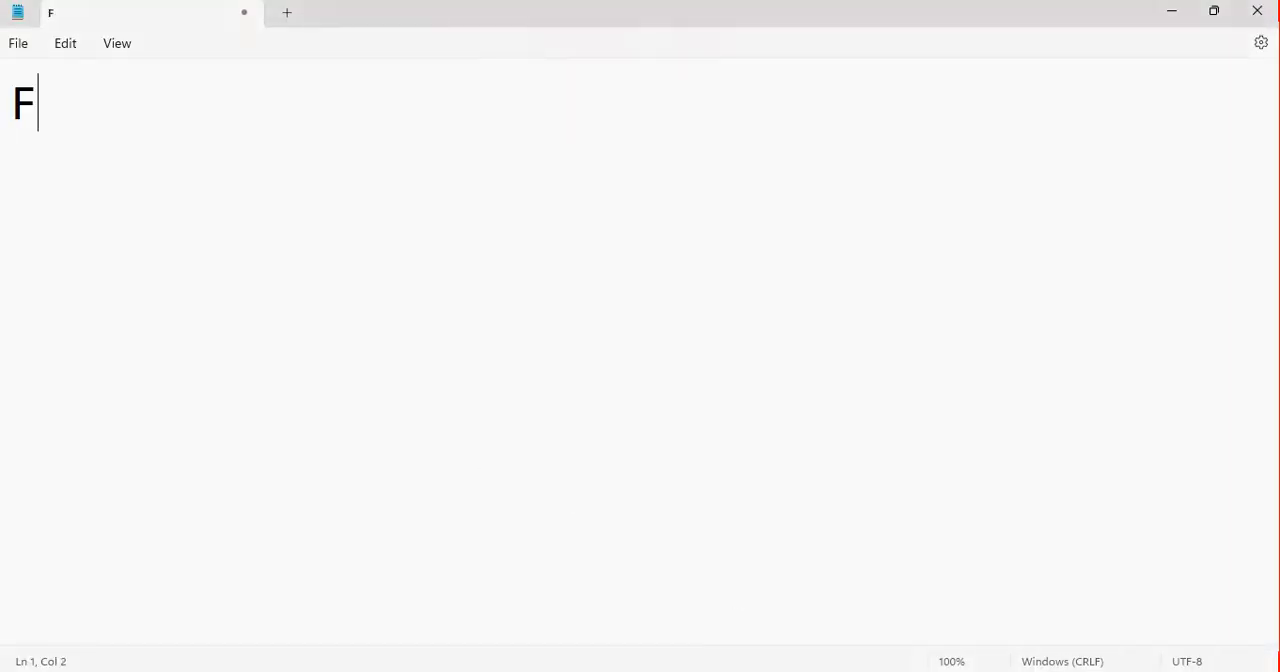
{"action": "type", "text": "orecas"}
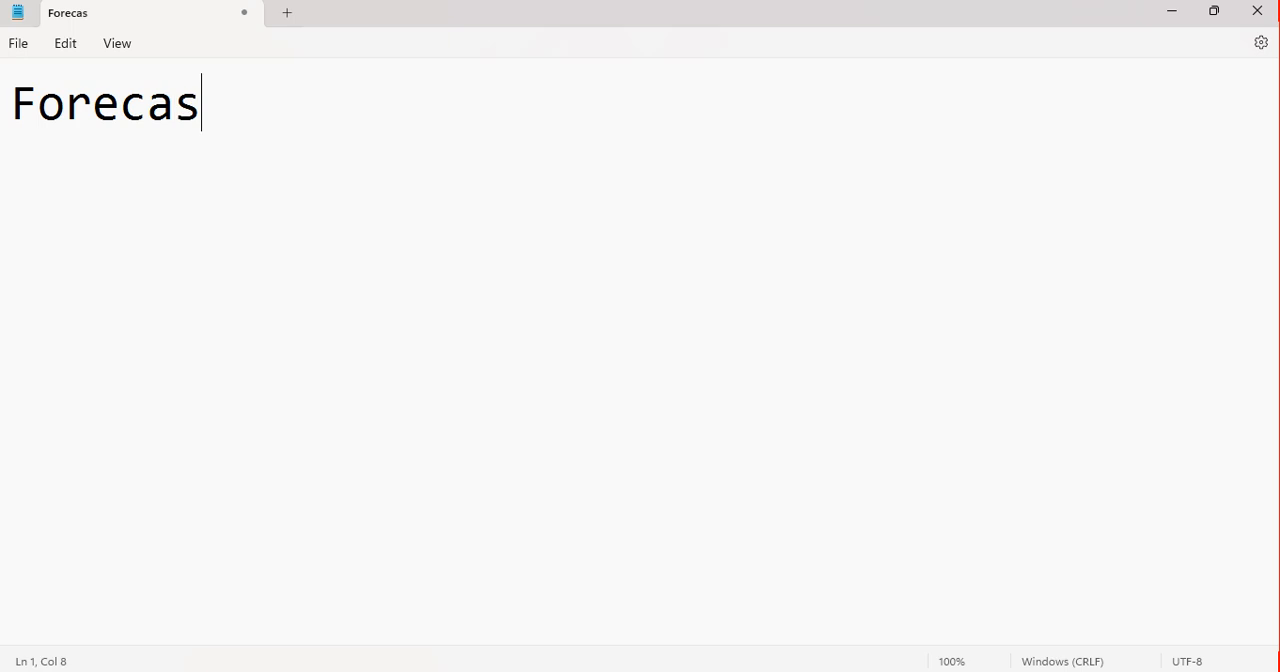
{"action": "type", "text": "t..."}
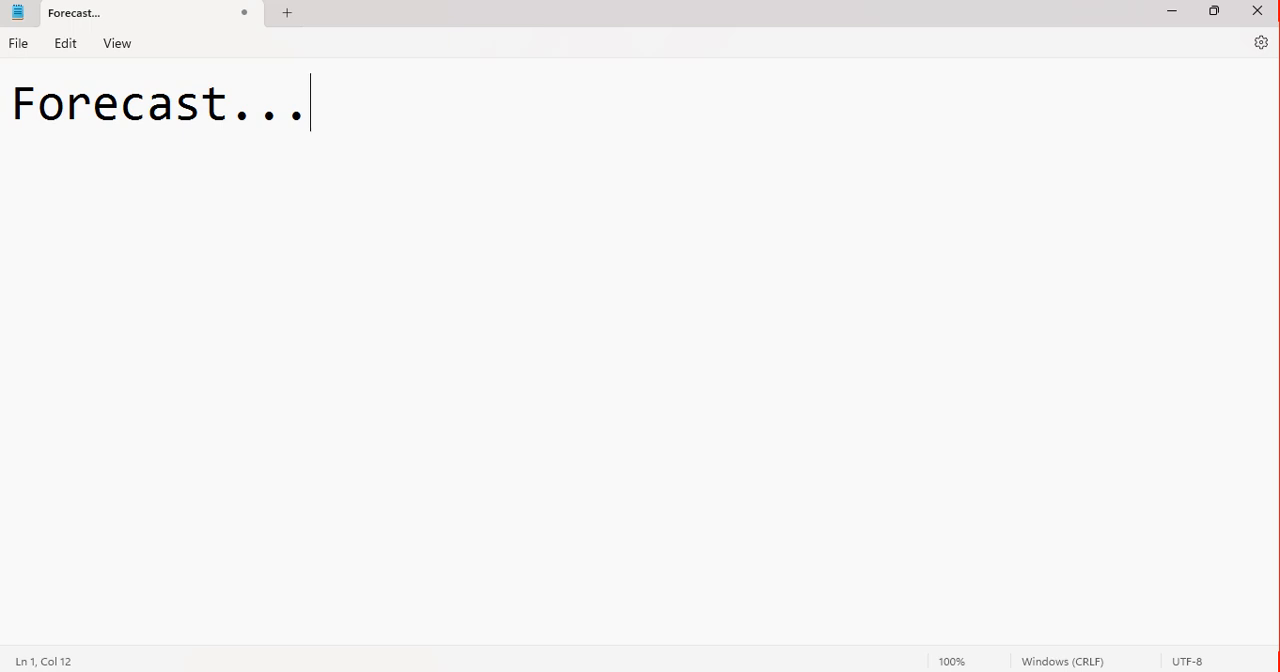
{"action": "key", "text": "Return"}
{"action": "key", "text": "Return"}
Write "The practice of predicting future keyword" as the first line of the definition below the heading
{"action": "type", "text": "T"}
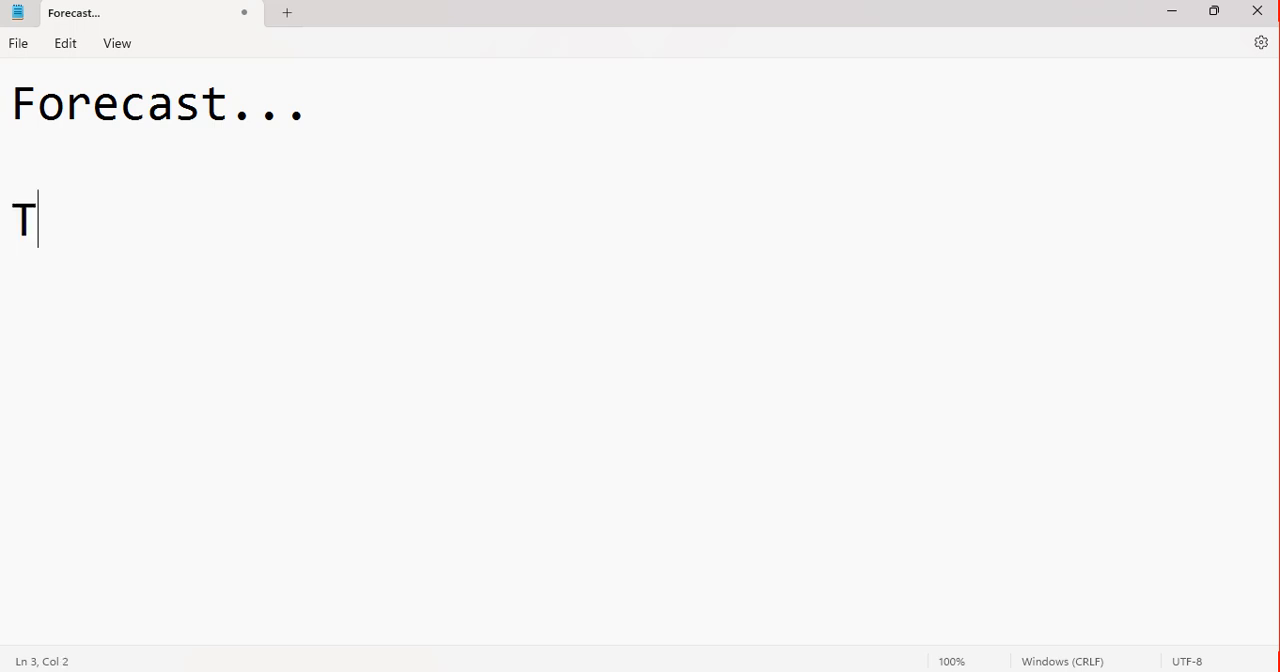
{"action": "type", "text": "he pr"}
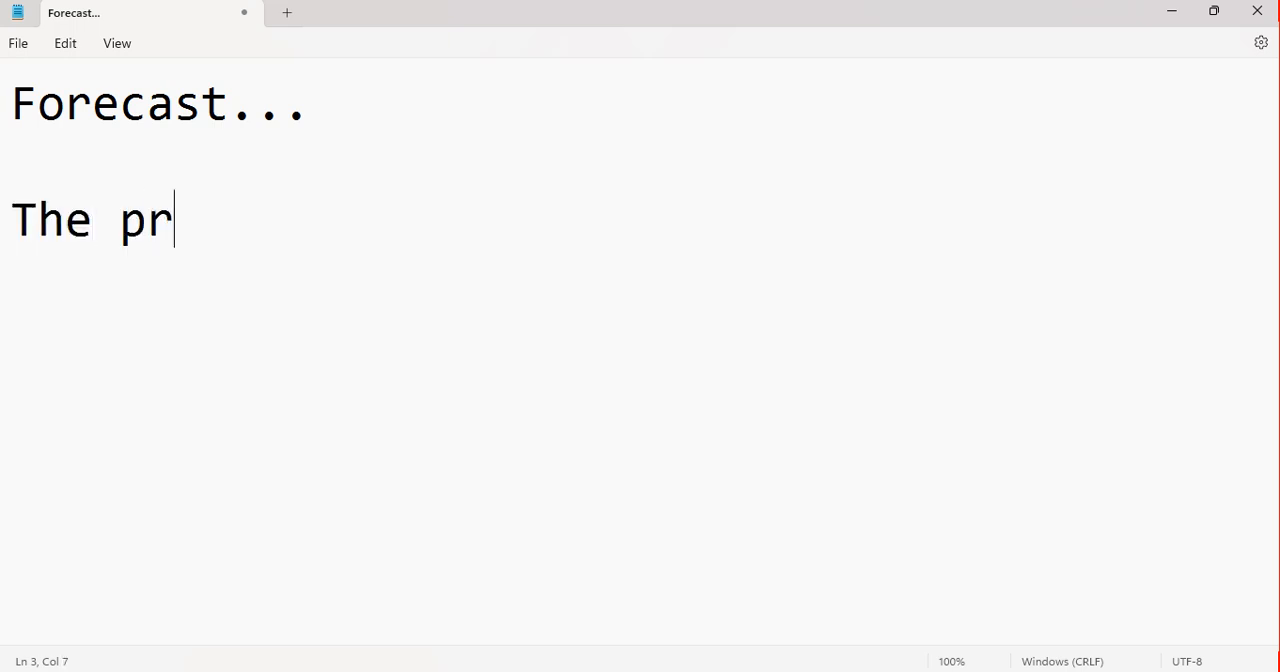
{"action": "type", "text": "actice "}
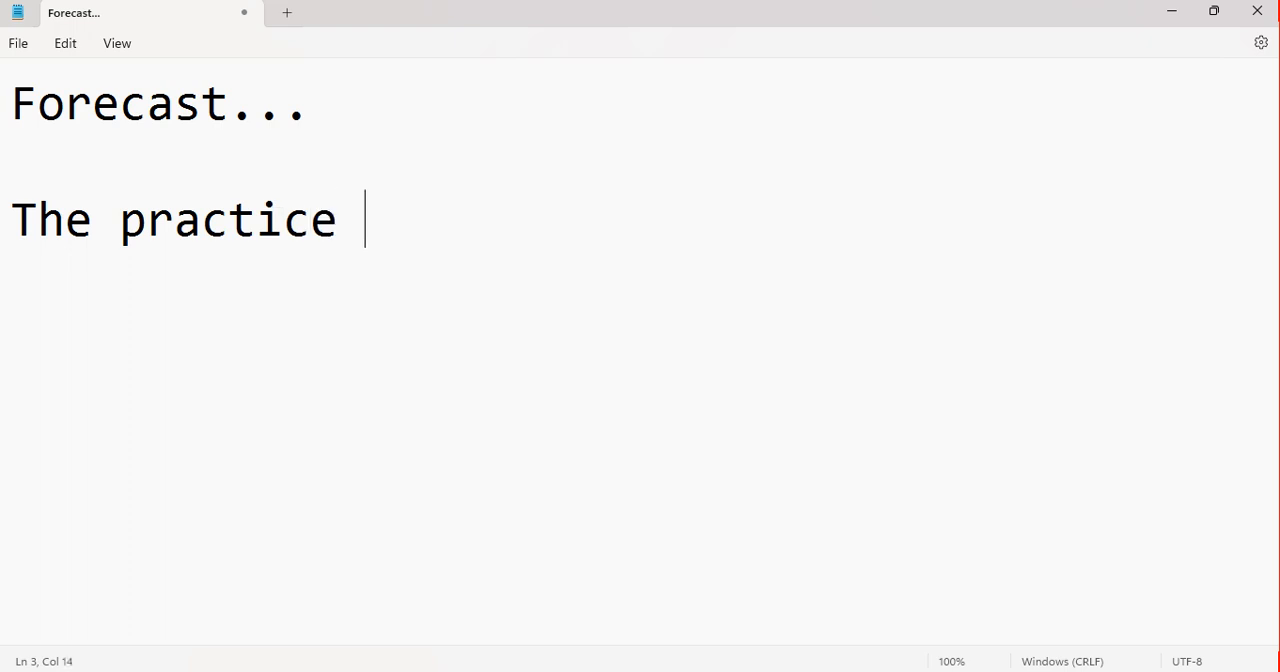
{"action": "type", "text": "of "}
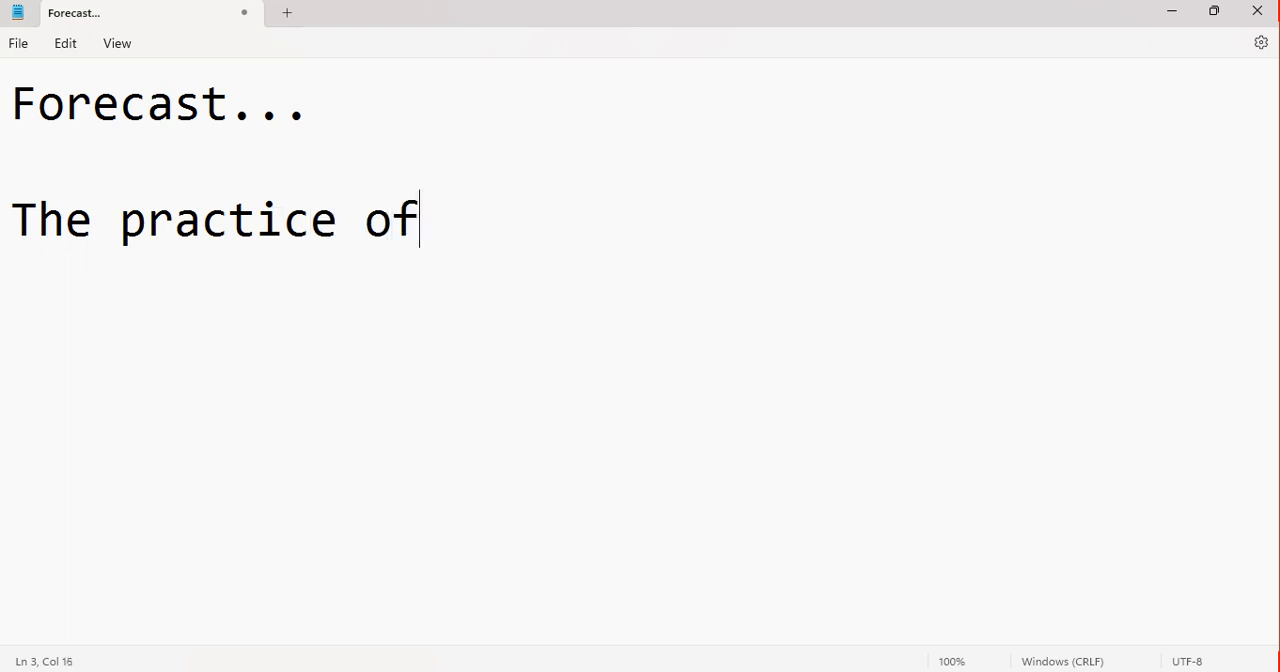
{"action": "type", "text": "pred"}
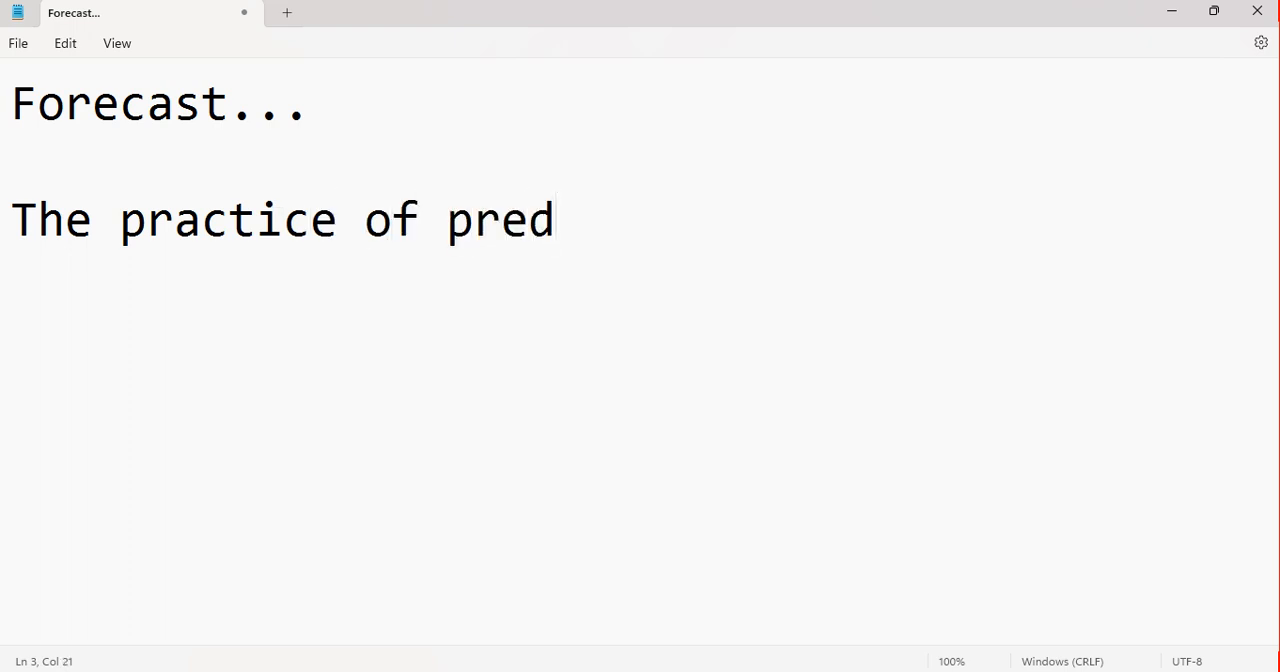
{"action": "type", "text": "icy"}
{"action": "key", "text": "BackSpace"}
{"action": "type", "text": "ting"}
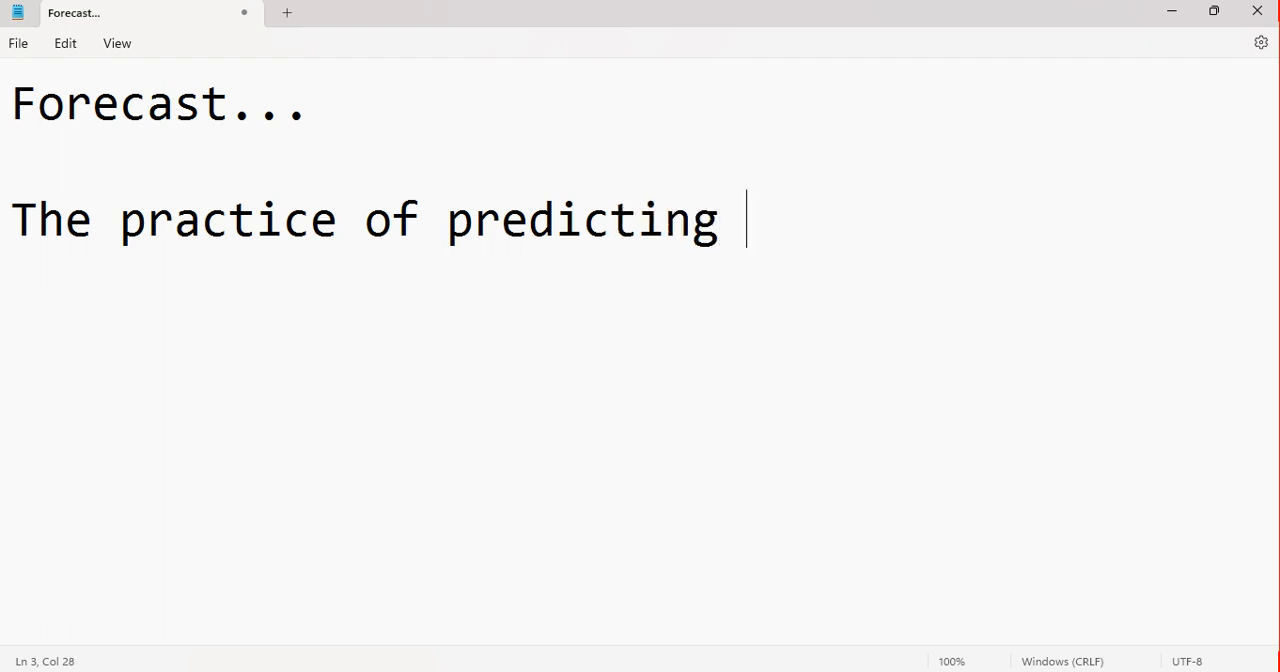
{"action": "type", "text": " fut"}
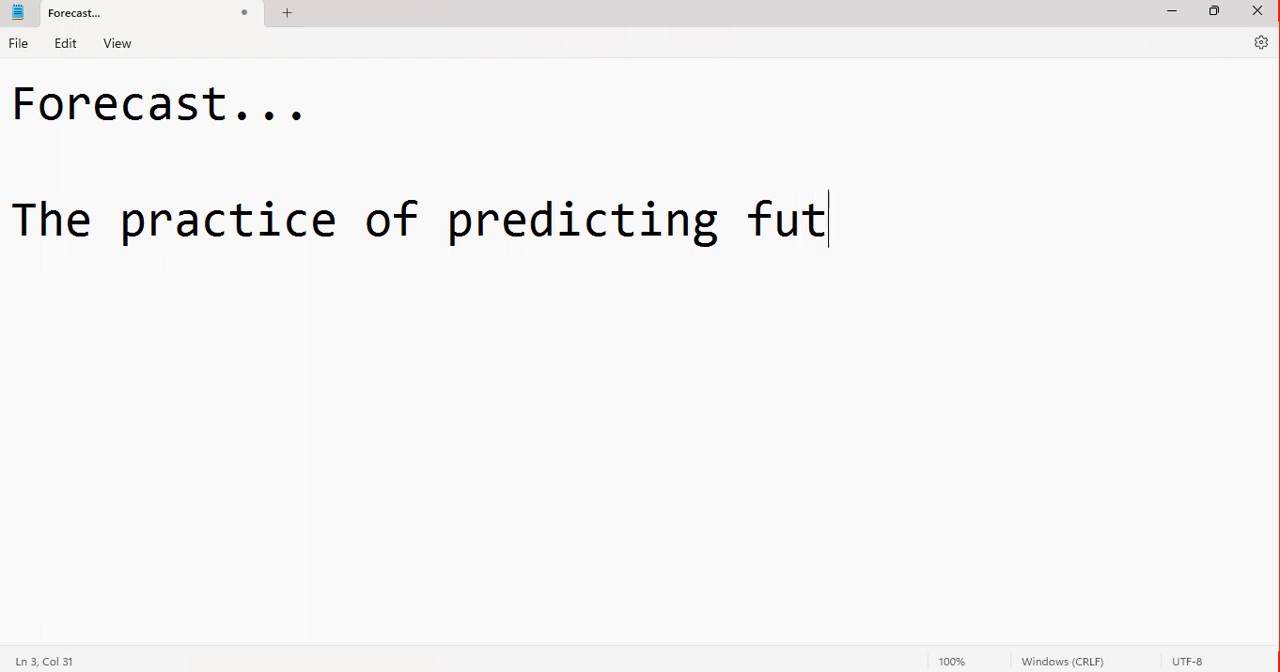
{"action": "type", "text": "ure ke"}
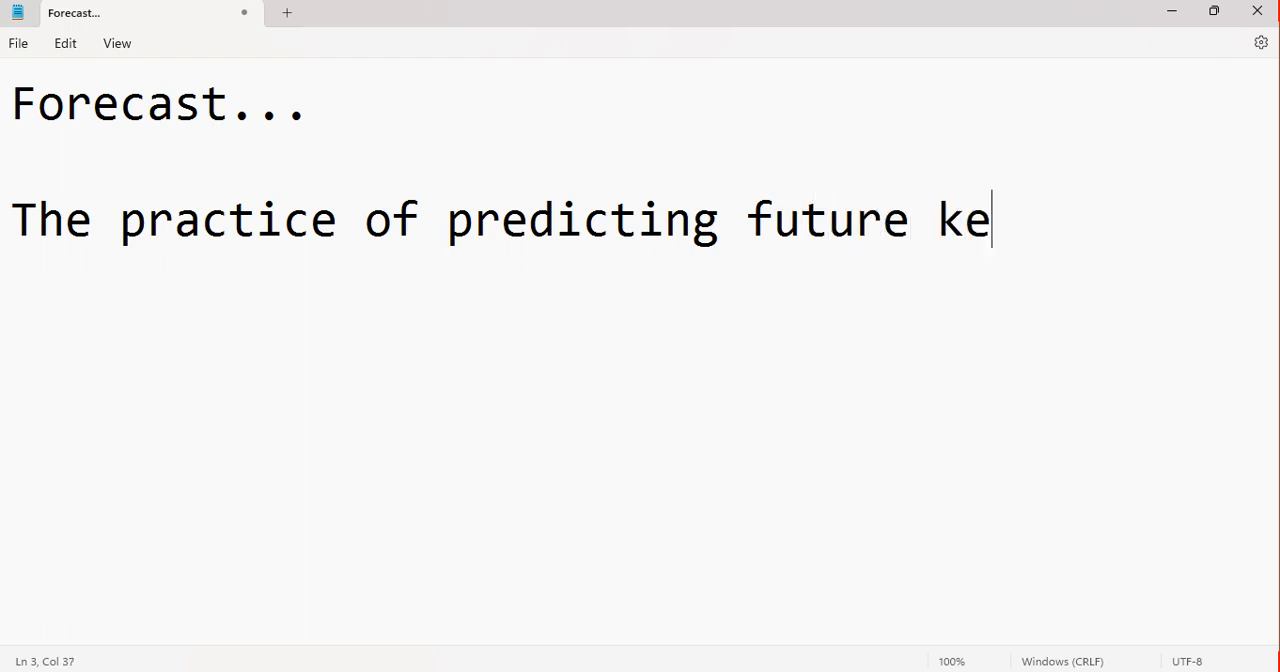
{"action": "type", "text": "yword"}
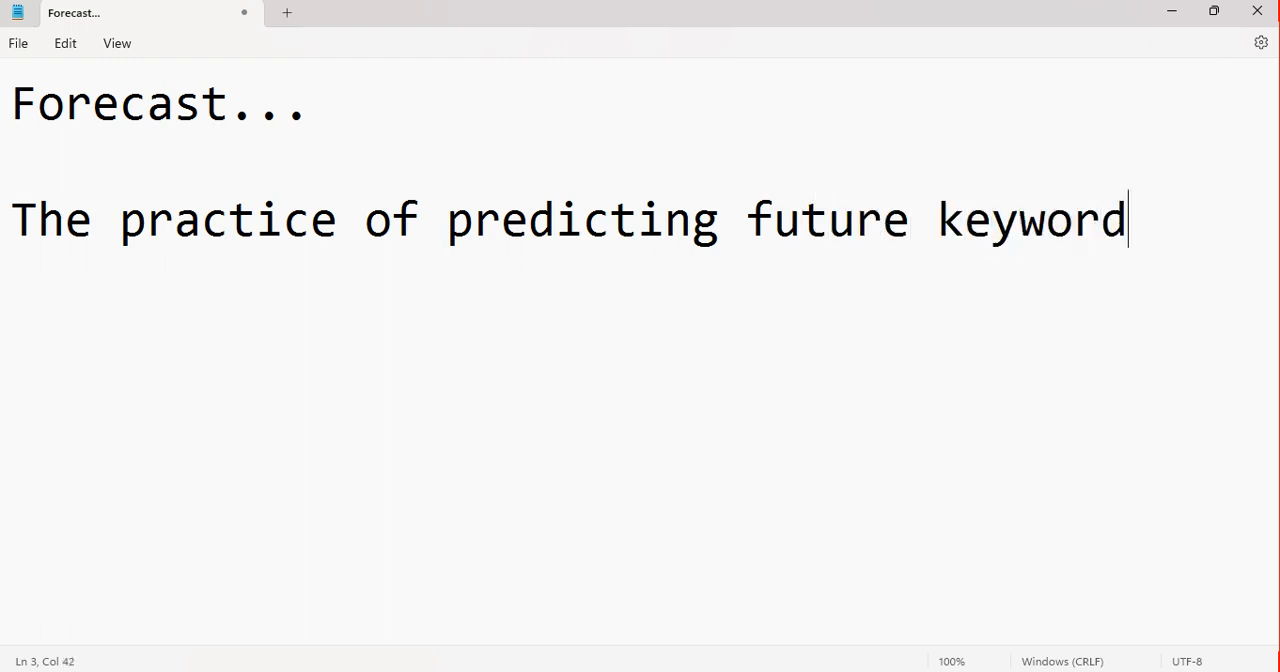
{"action": "key", "text": "alt"}
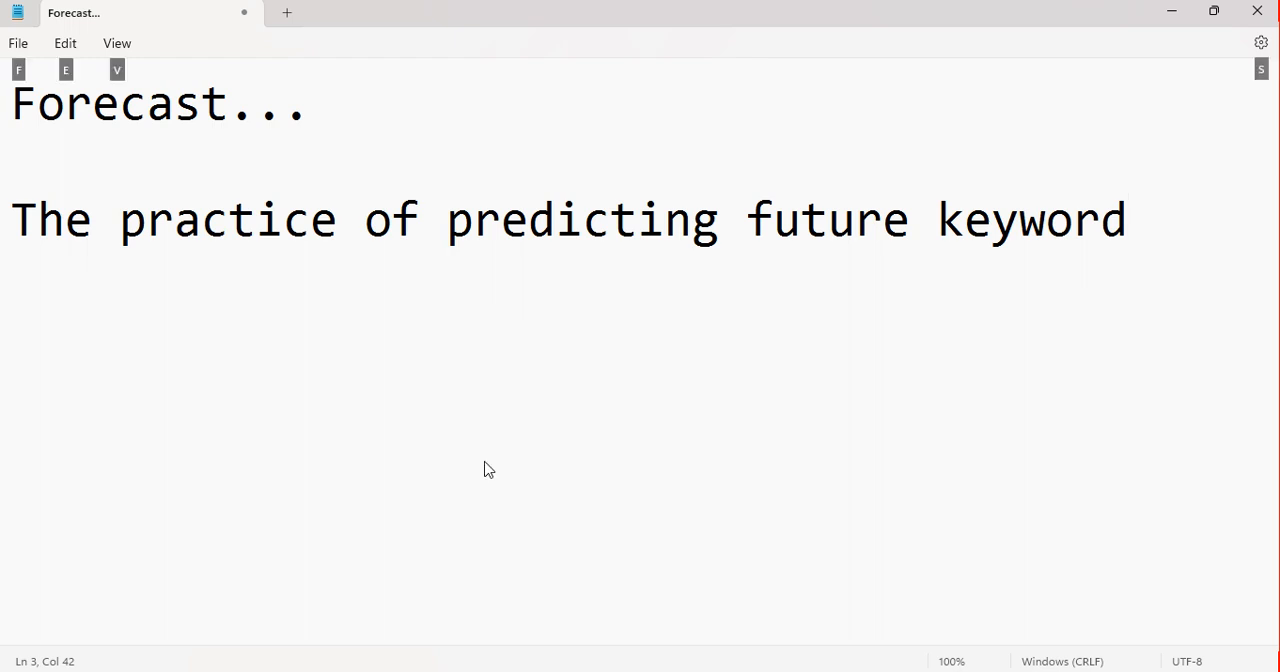
{"action": "key", "text": "ctrl+h"}
{"action": "type", "text": "f"}
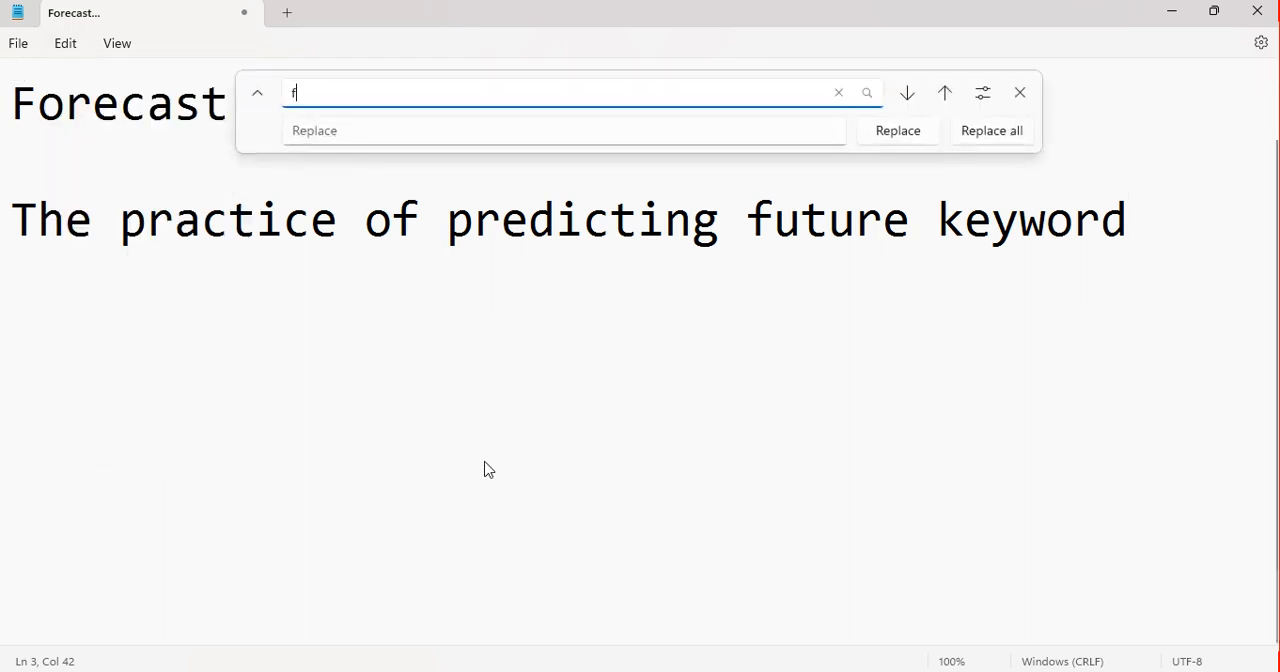
{"action": "type", "text": "ormance"}
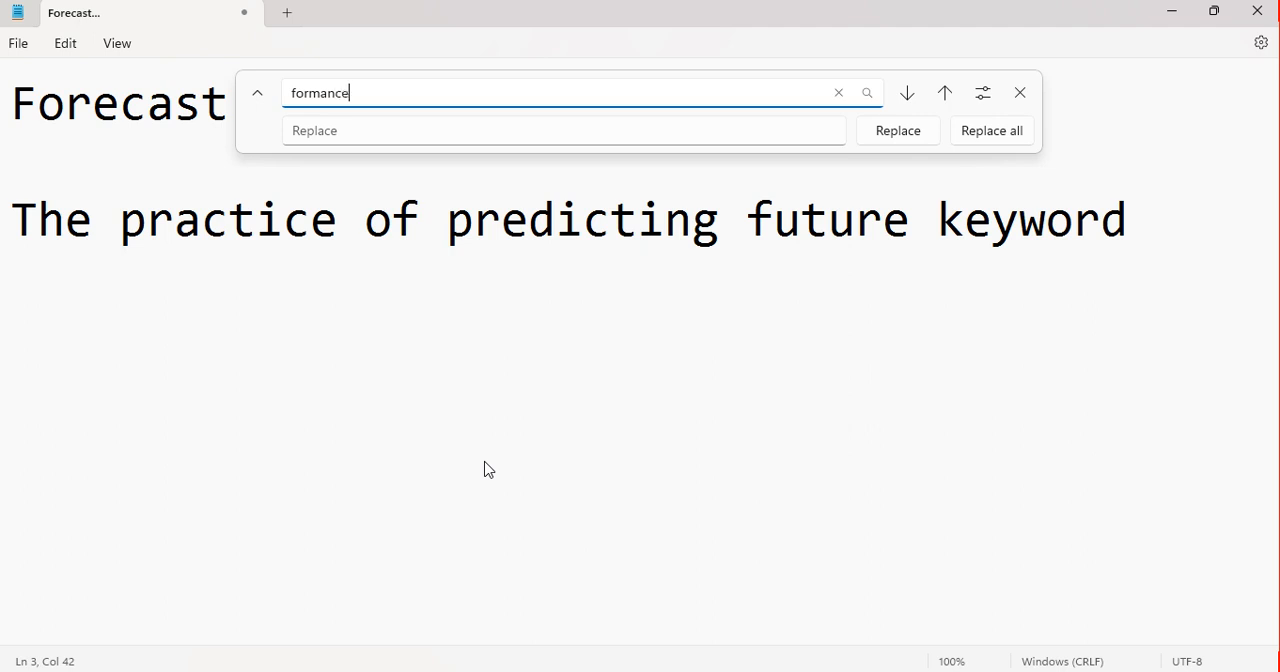
{"action": "left_click", "coordinate": [1132, 244]}
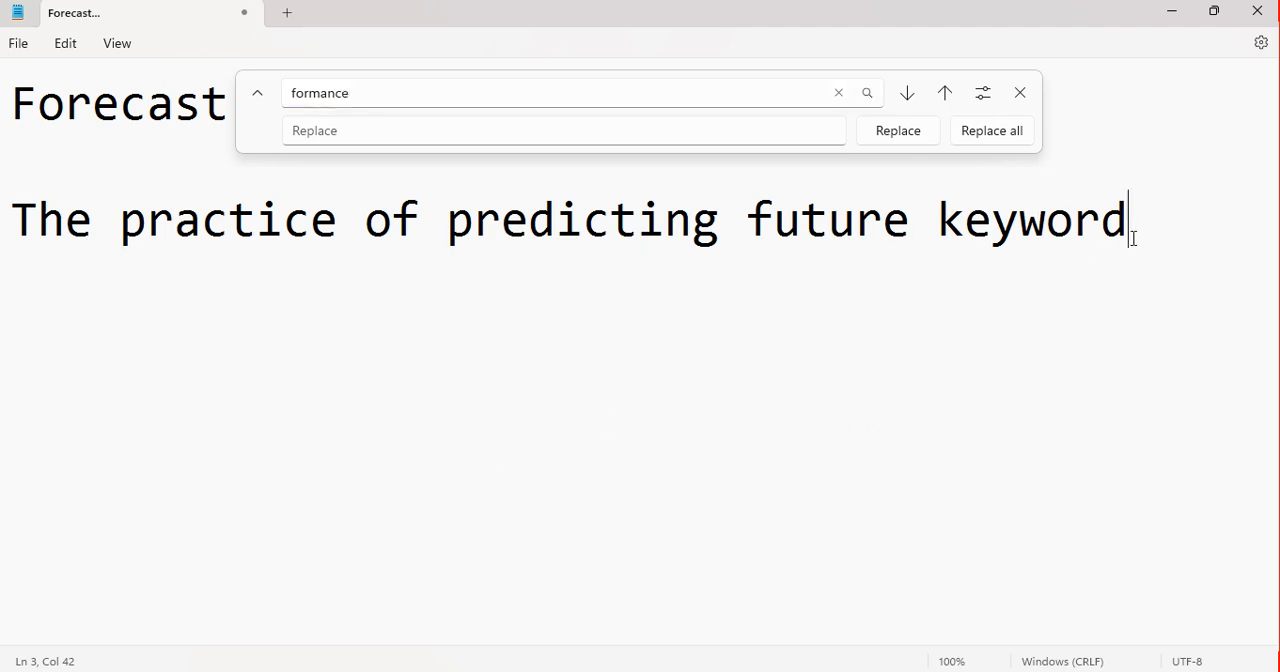
{"action": "left_click", "coordinate": [1024, 100]}
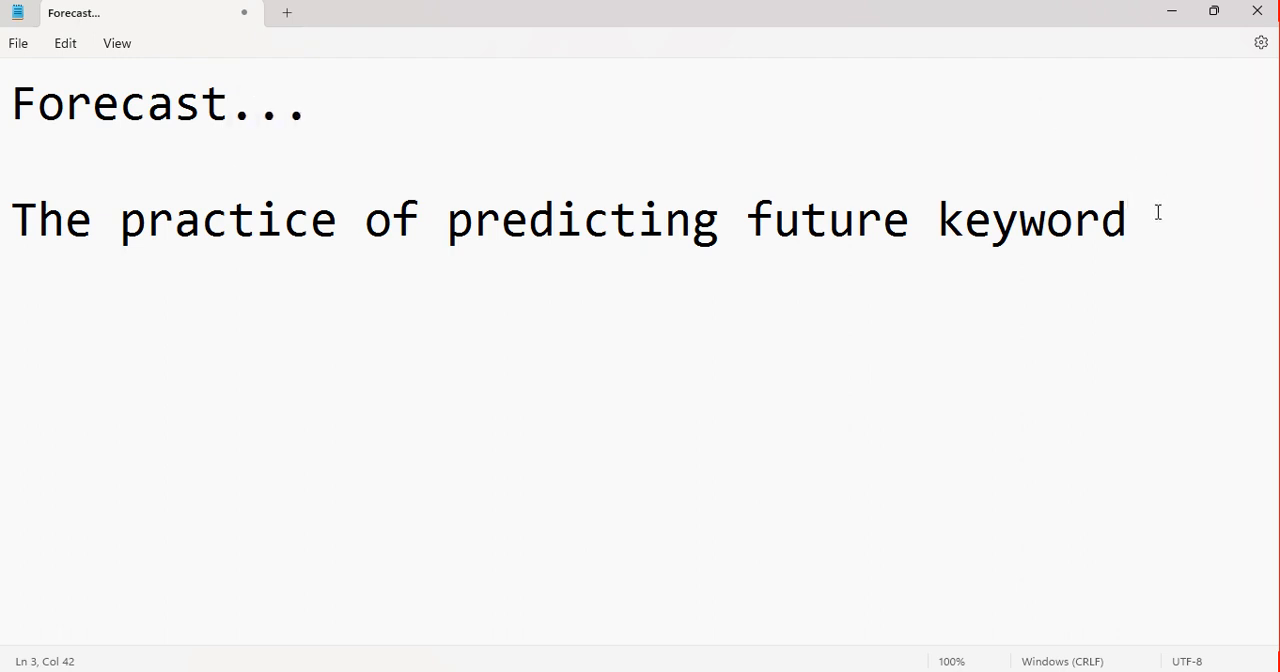
Continue the definition on a new line with "performance based on previous data."
{"action": "key", "text": "Return"}
{"action": "type", "text": "performance"}
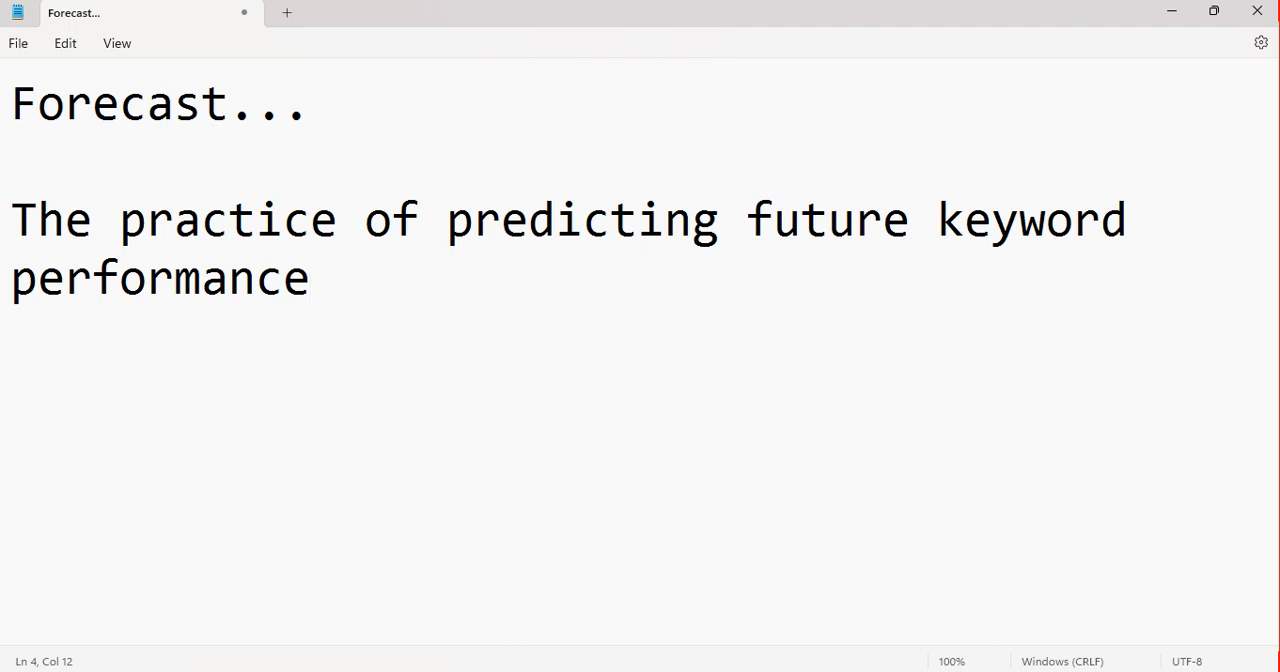
{"action": "type", "text": " based "}
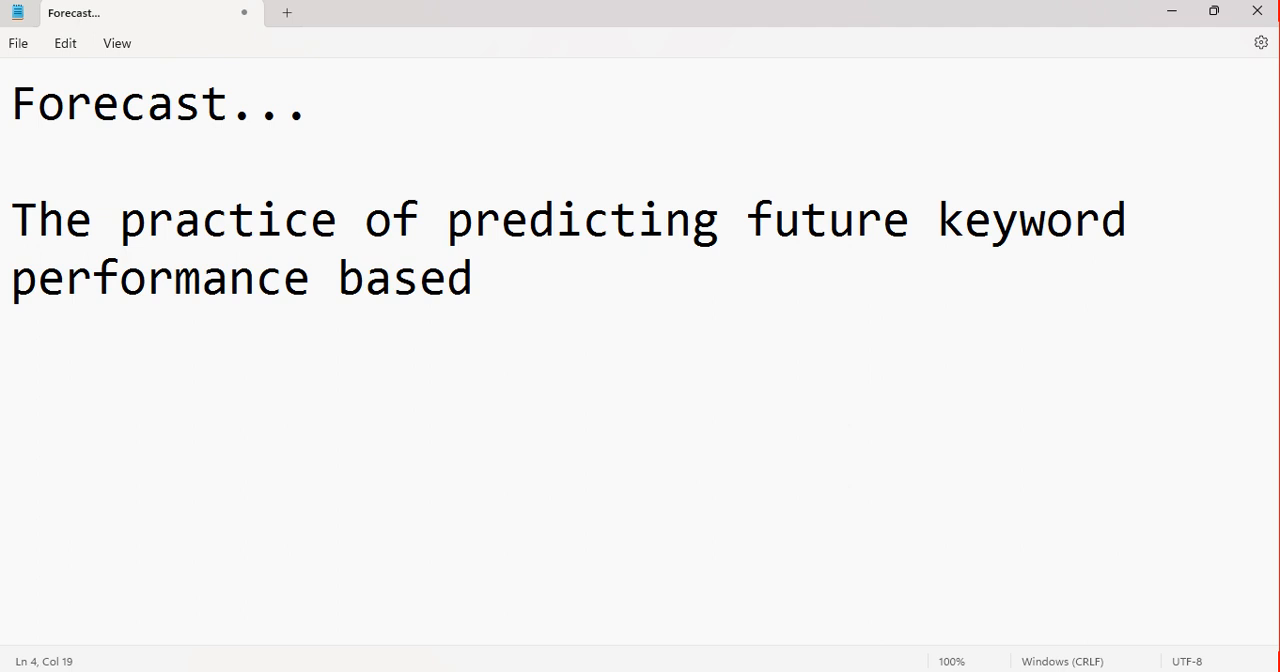
{"action": "type", "text": "on prev"}
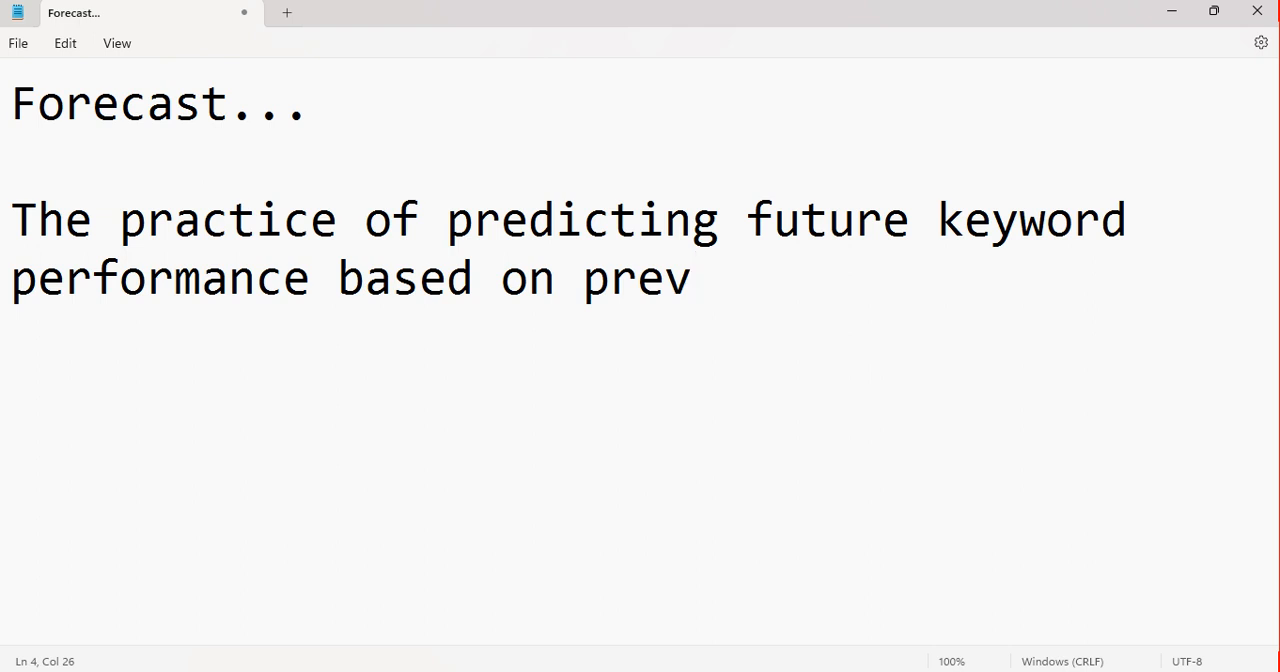
{"action": "type", "text": "ious data."}
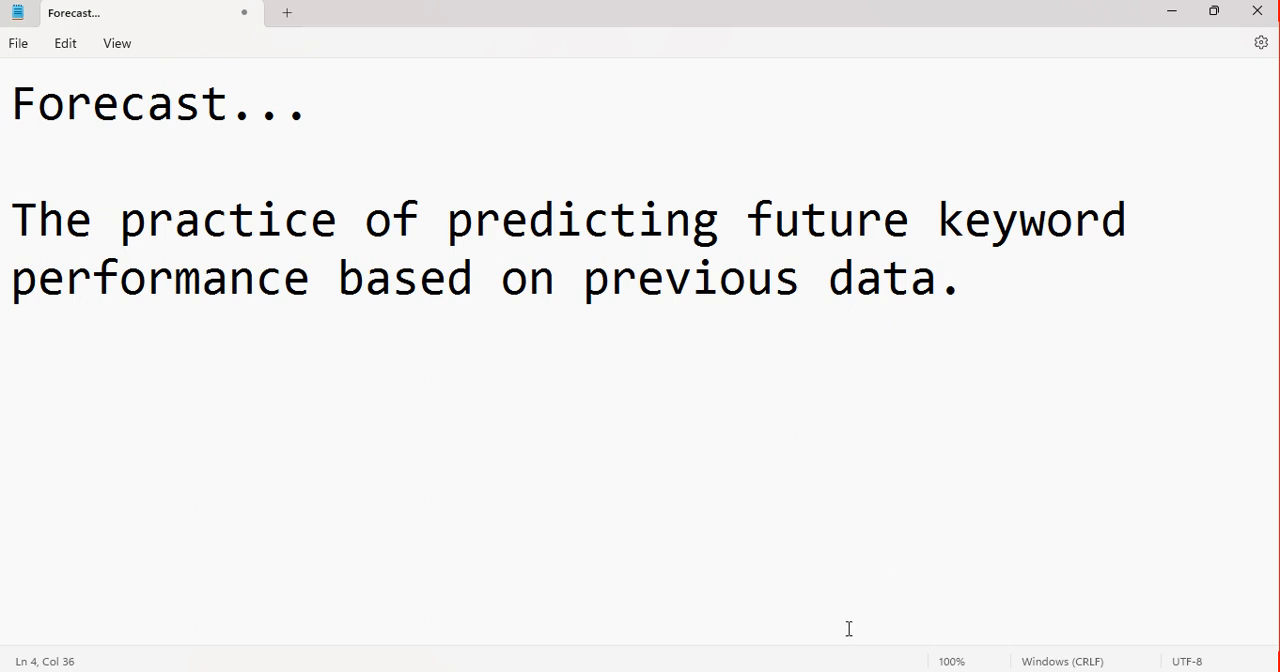
Switch to Google Ads Keyword Planner in Chrome and add "best leather wallet" as a keyword for discovering new keywords
{"action": "mouse_move", "coordinate": [867, 671]}
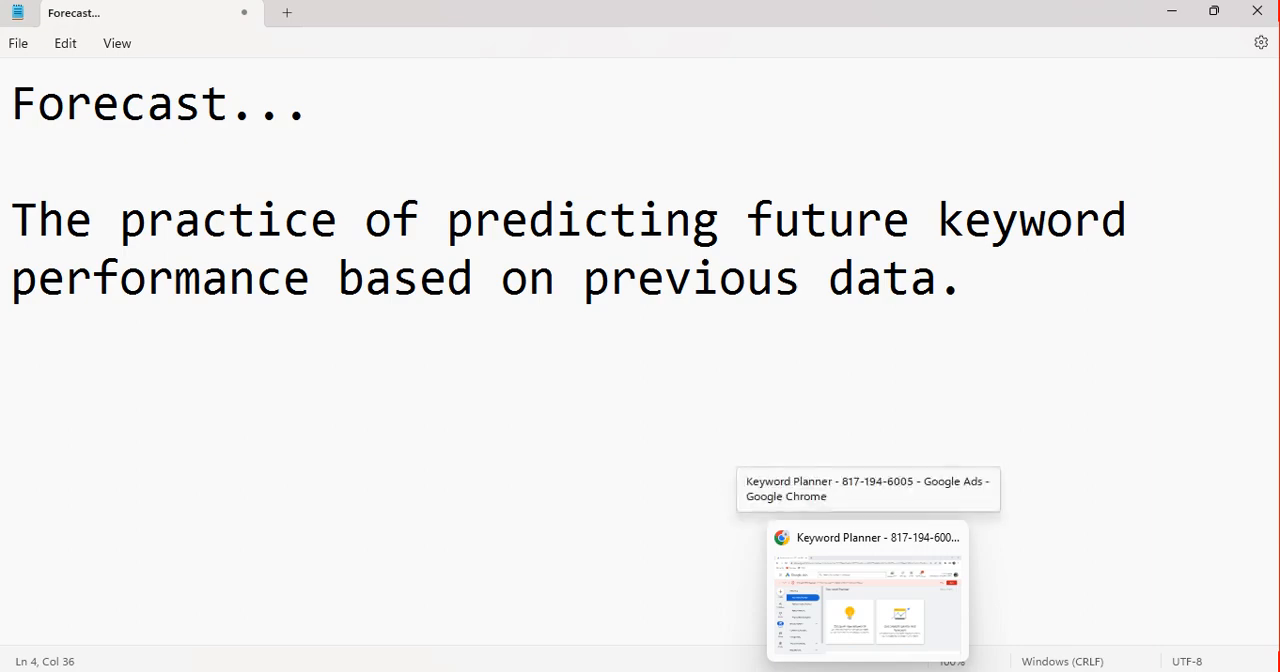
{"action": "left_click", "coordinate": [867, 595]}
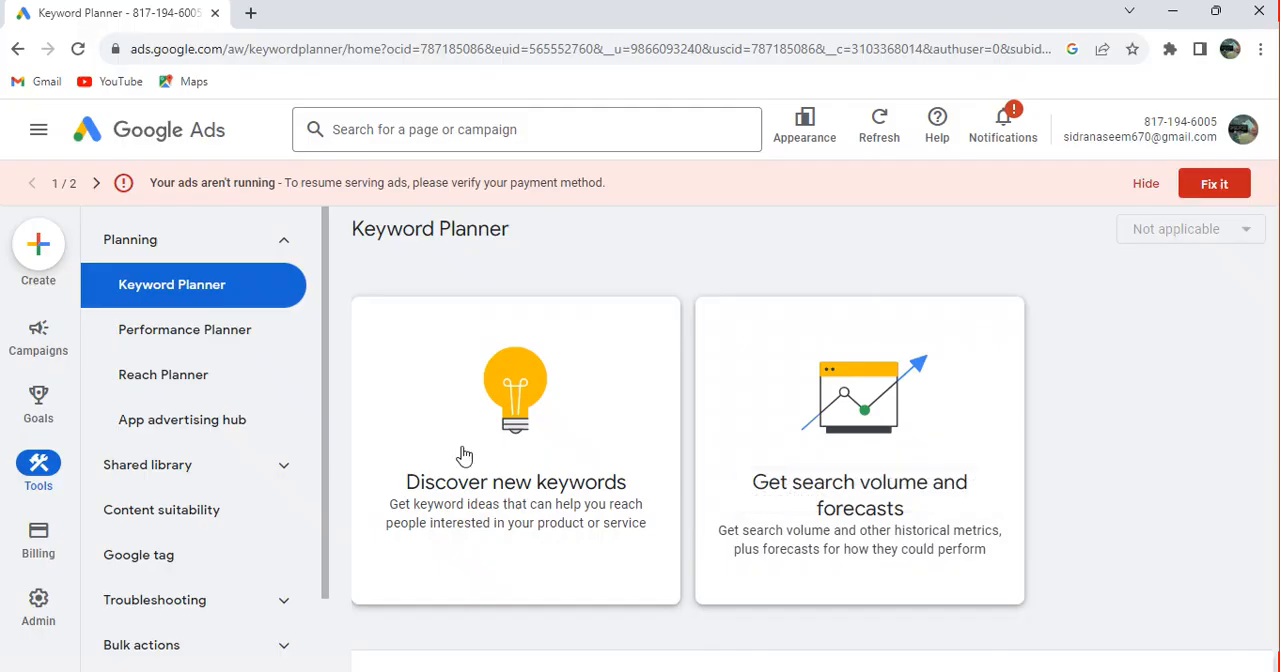
{"action": "left_click", "coordinate": [523, 455]}
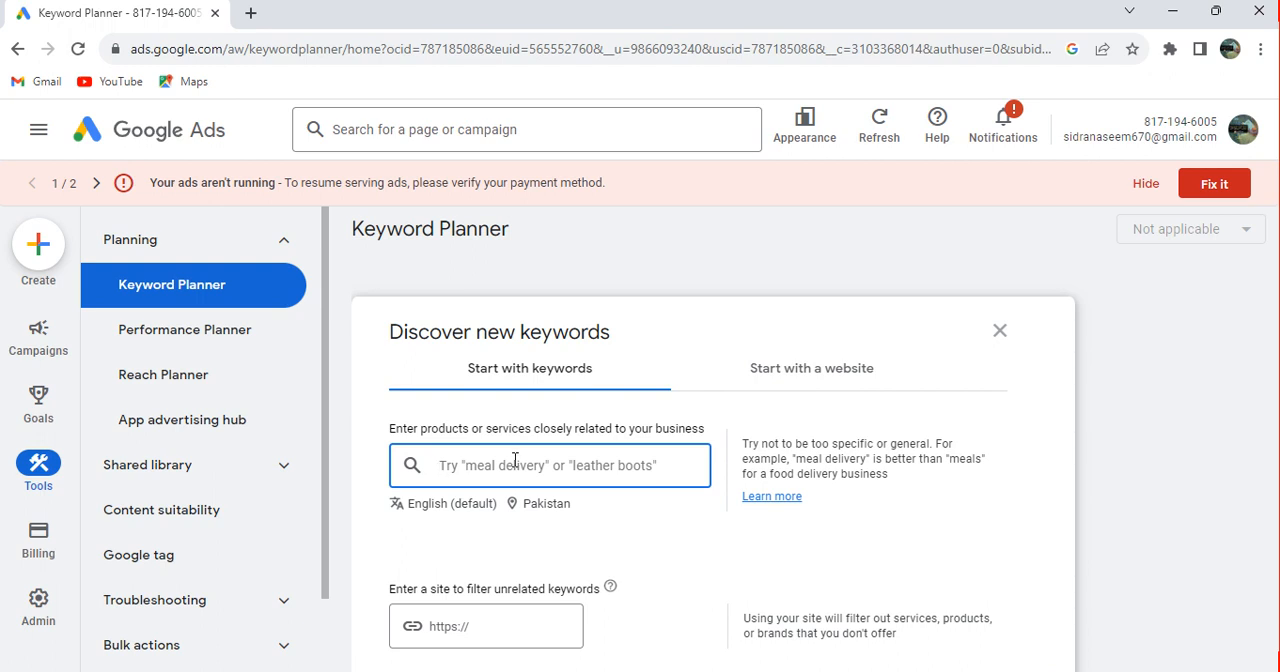
{"action": "type", "text": "b"}
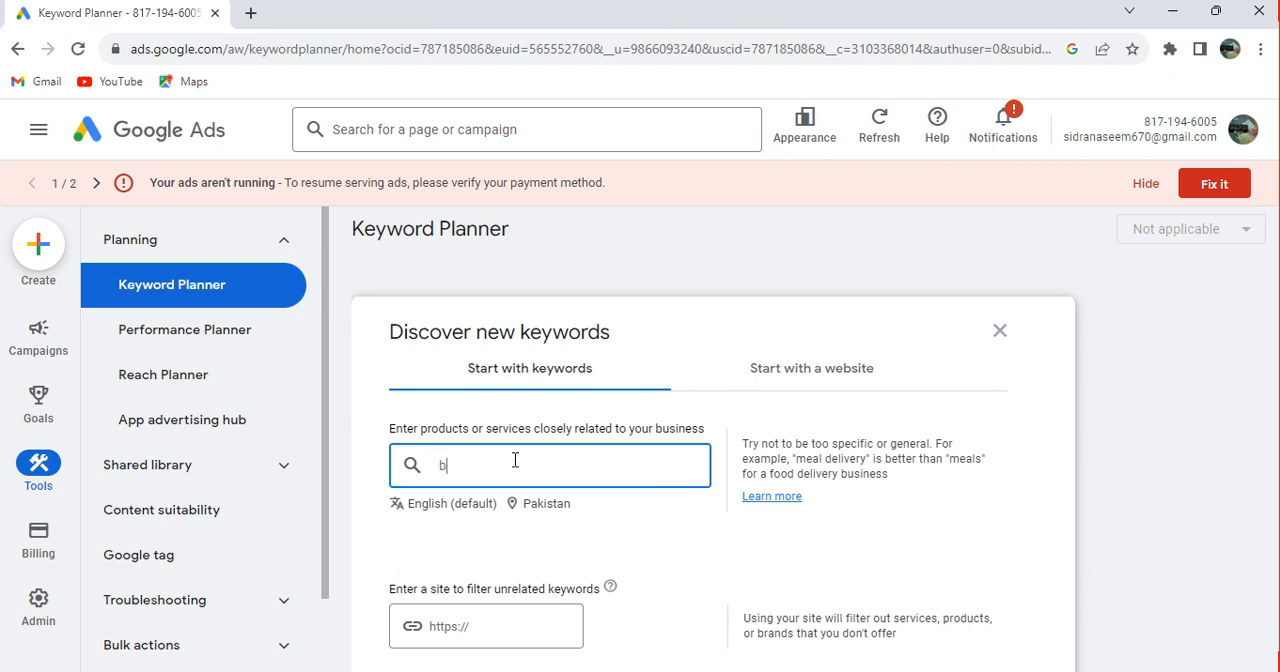
{"action": "type", "text": "est leather wallet"}
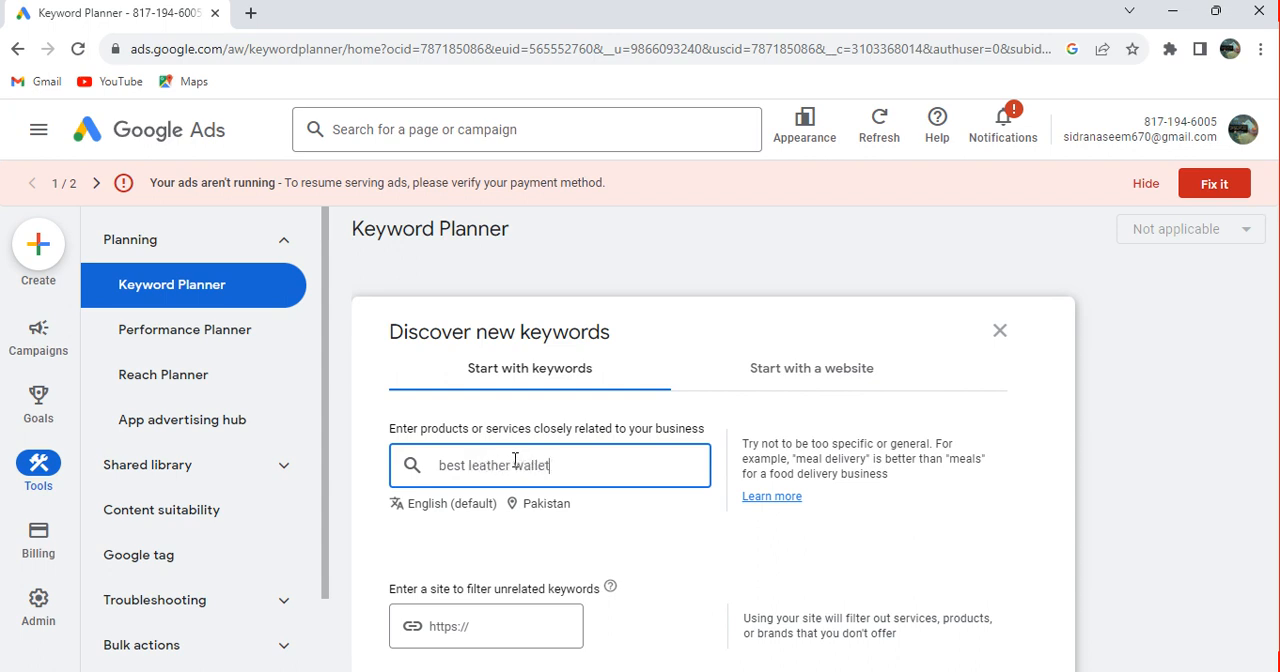
{"action": "left_click", "coordinate": [534, 640]}
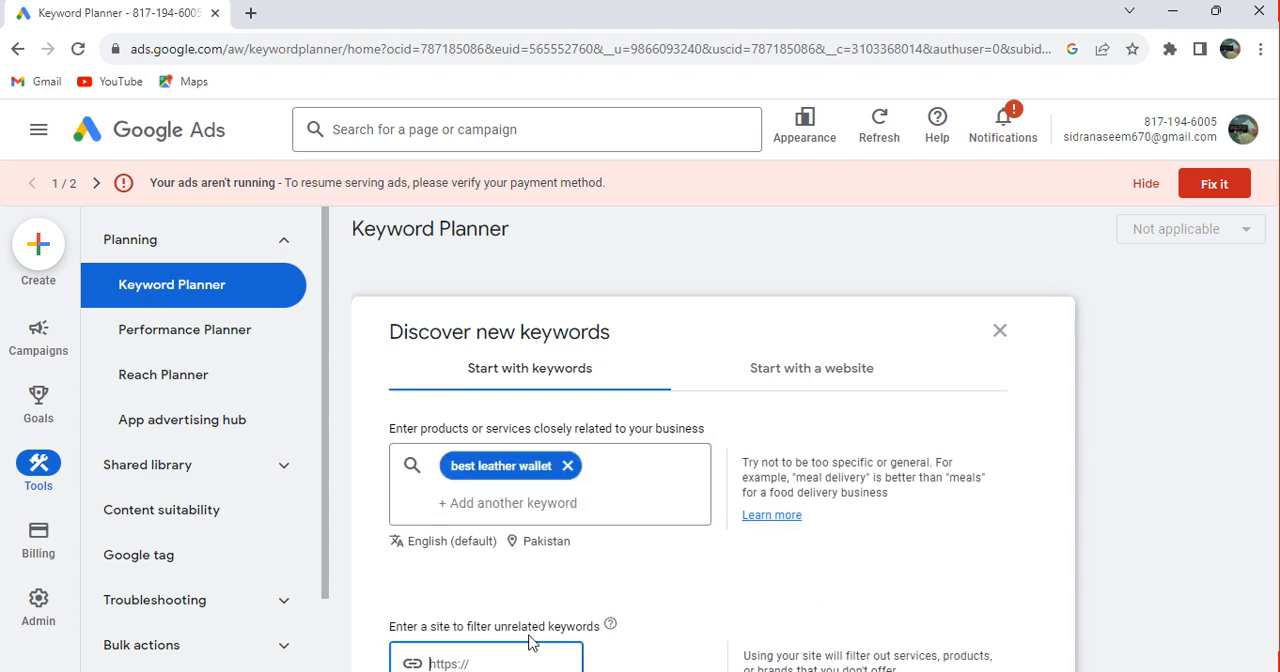
Search Google for "best leather wallet in pakistan" in a new browser tab
{"action": "left_click", "coordinate": [249, 15]}
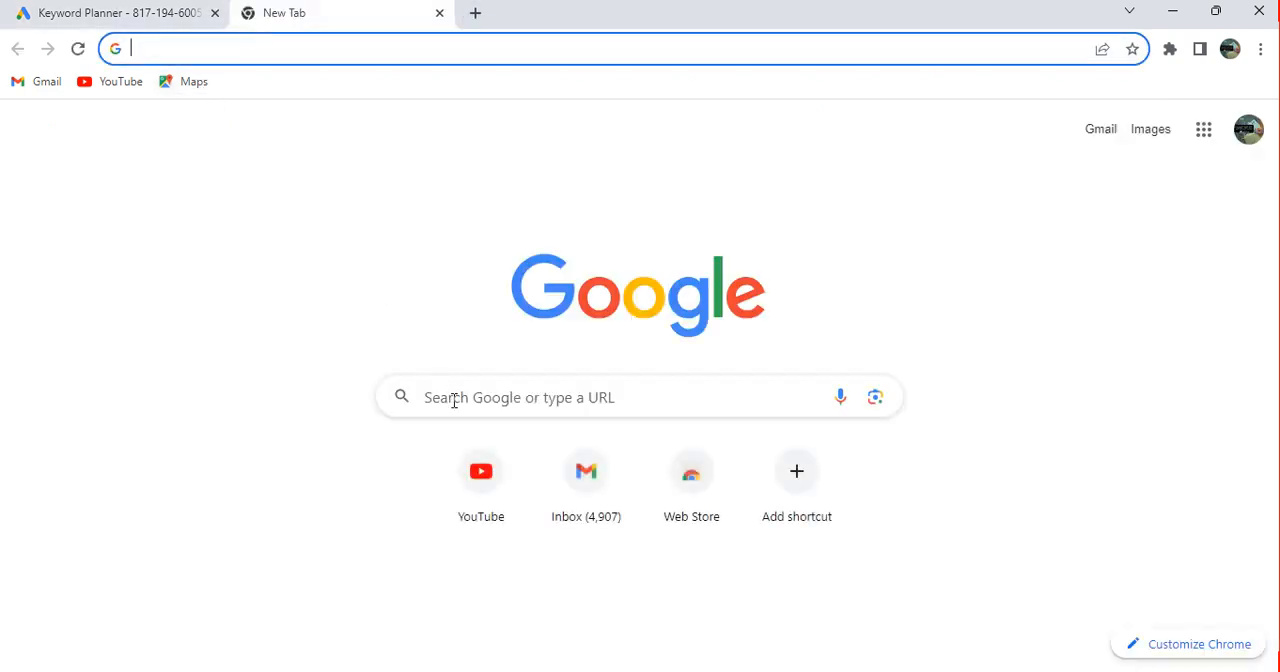
{"action": "left_click", "coordinate": [454, 400]}
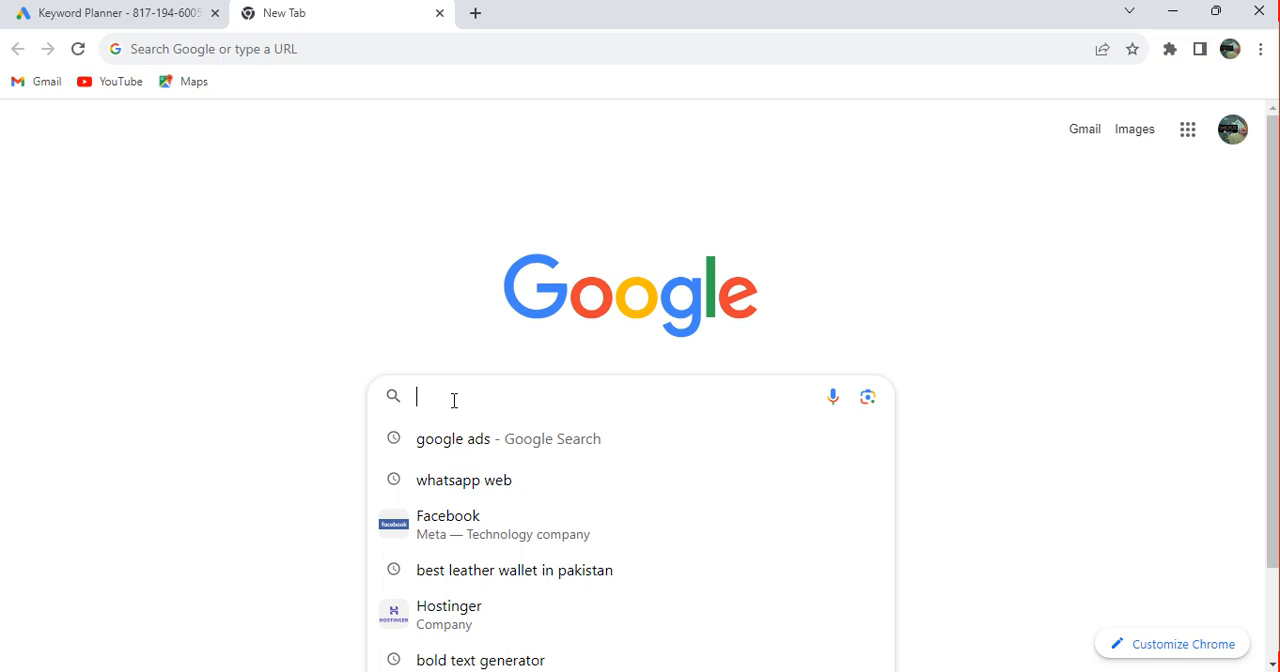
{"action": "left_click", "coordinate": [515, 578]}
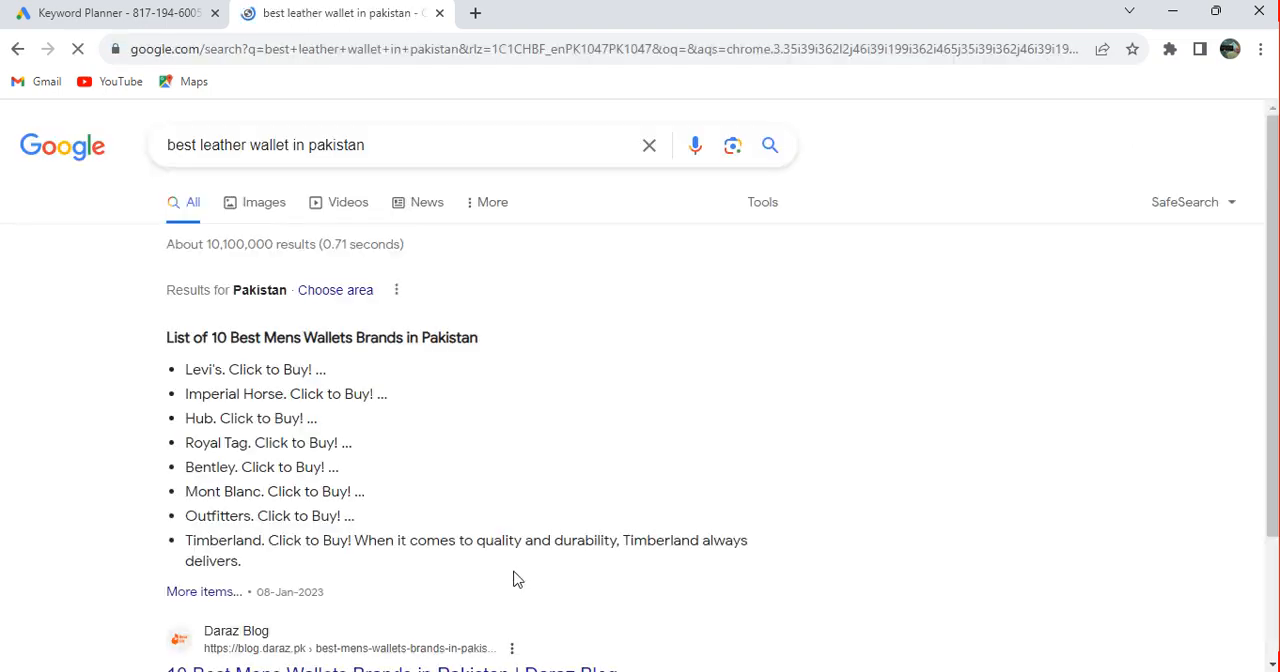
Open the Jafferjees "Leather Wallets for Men" result and copy the page's web address
{"action": "scroll", "coordinate": [1040, 399], "scroll_direction": "down", "scroll_amount": 3}
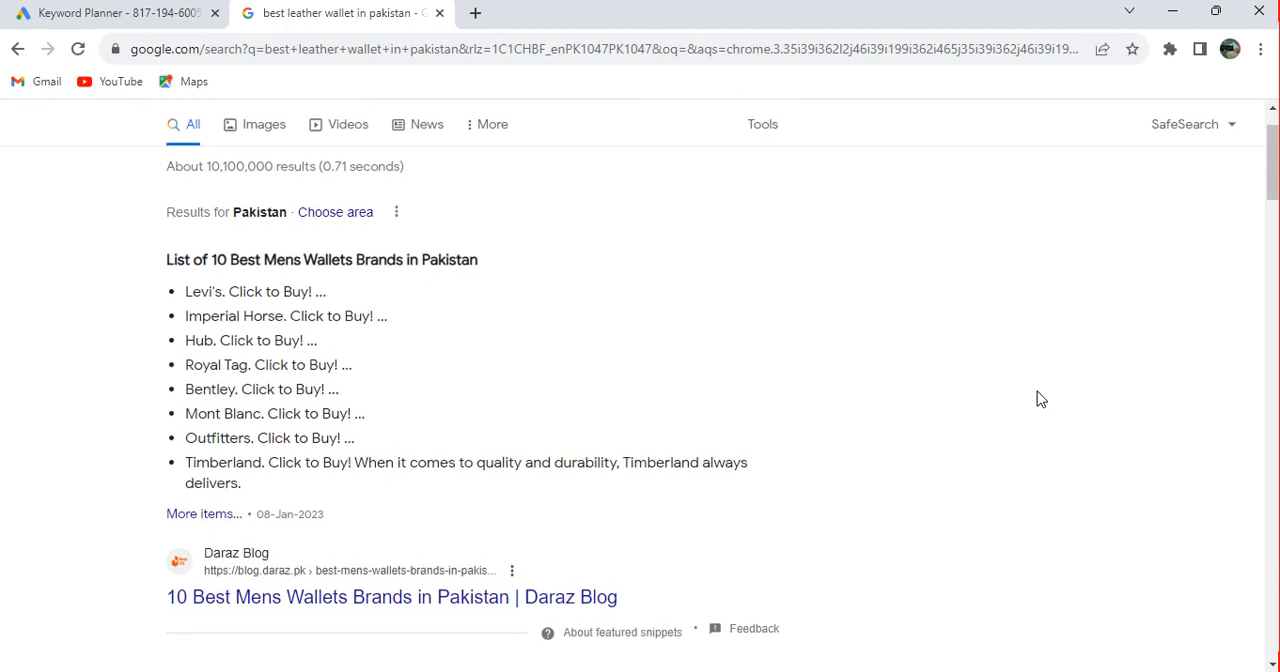
{"action": "scroll", "coordinate": [1040, 399], "scroll_direction": "down", "scroll_amount": 6}
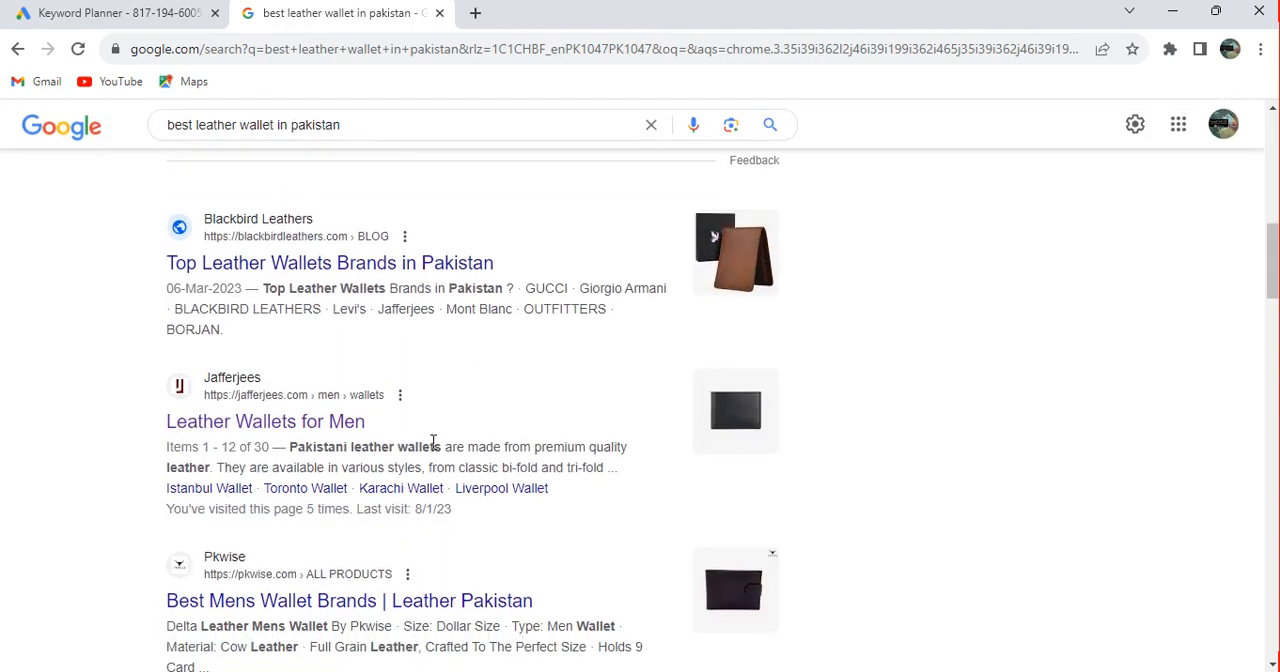
{"action": "left_click", "coordinate": [338, 424]}
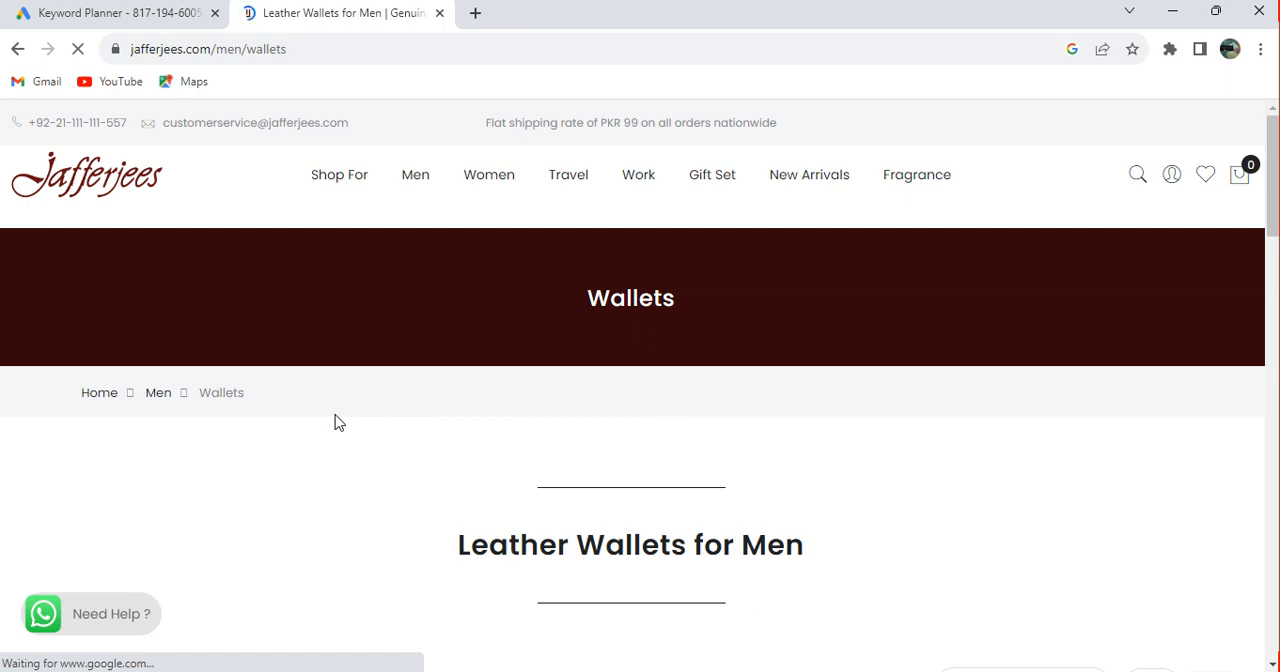
{"action": "left_click", "coordinate": [145, 52]}
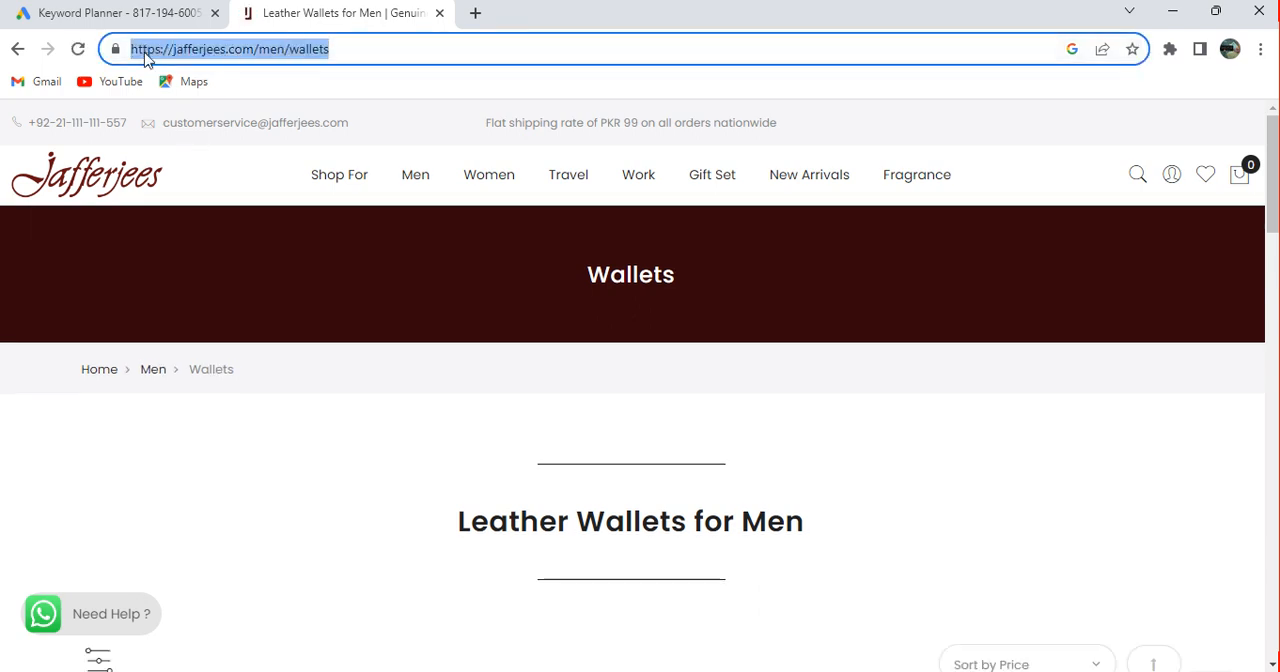
{"action": "right_click", "coordinate": [145, 55]}
{"action": "key", "text": "ctrl+c"}
{"action": "left_click", "coordinate": [203, 189]}
Return to Keyword Planner, enter the copied Jafferjees wallets address as the site for filtering unrelated keywords, and get the results
{"action": "left_click", "coordinate": [137, 6]}
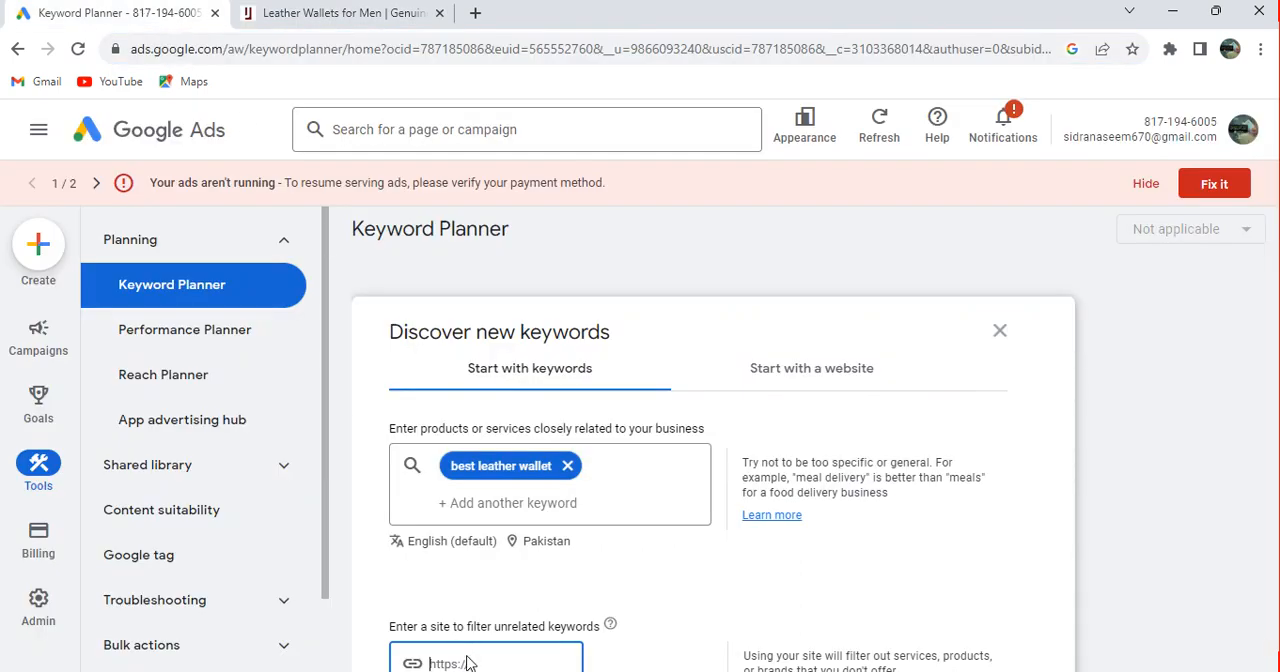
{"action": "key", "text": "ctrl+v"}
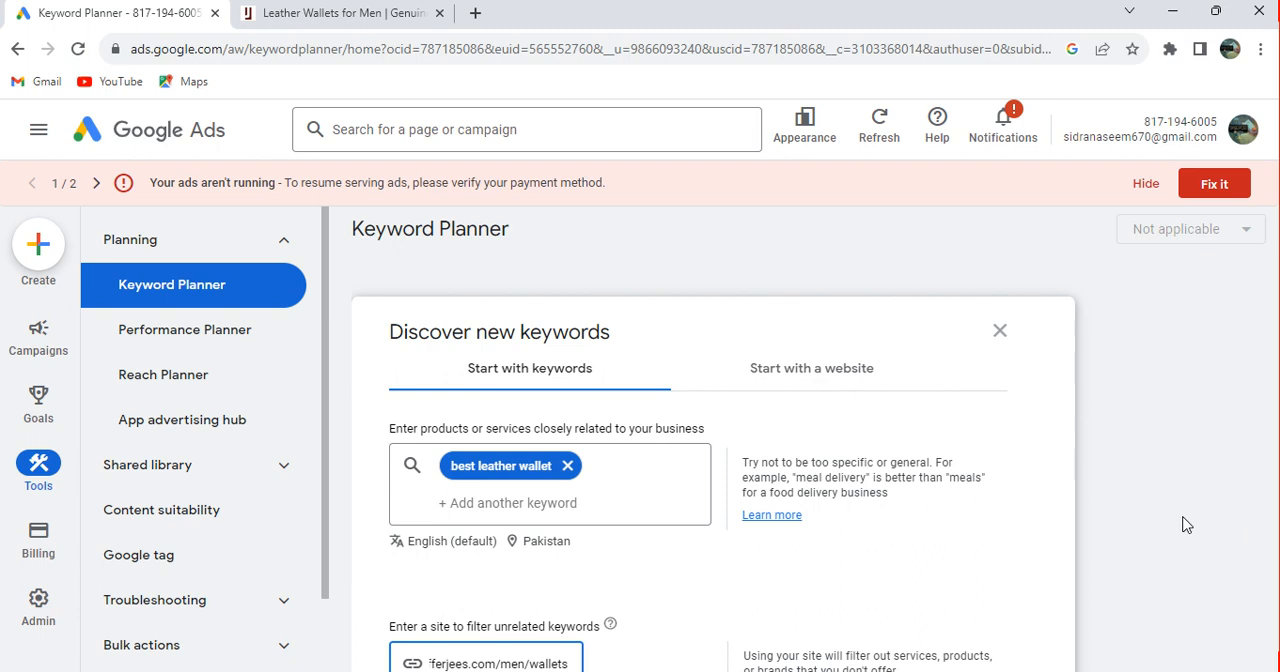
{"action": "scroll", "coordinate": [1185, 524], "scroll_direction": "down", "scroll_amount": 2}
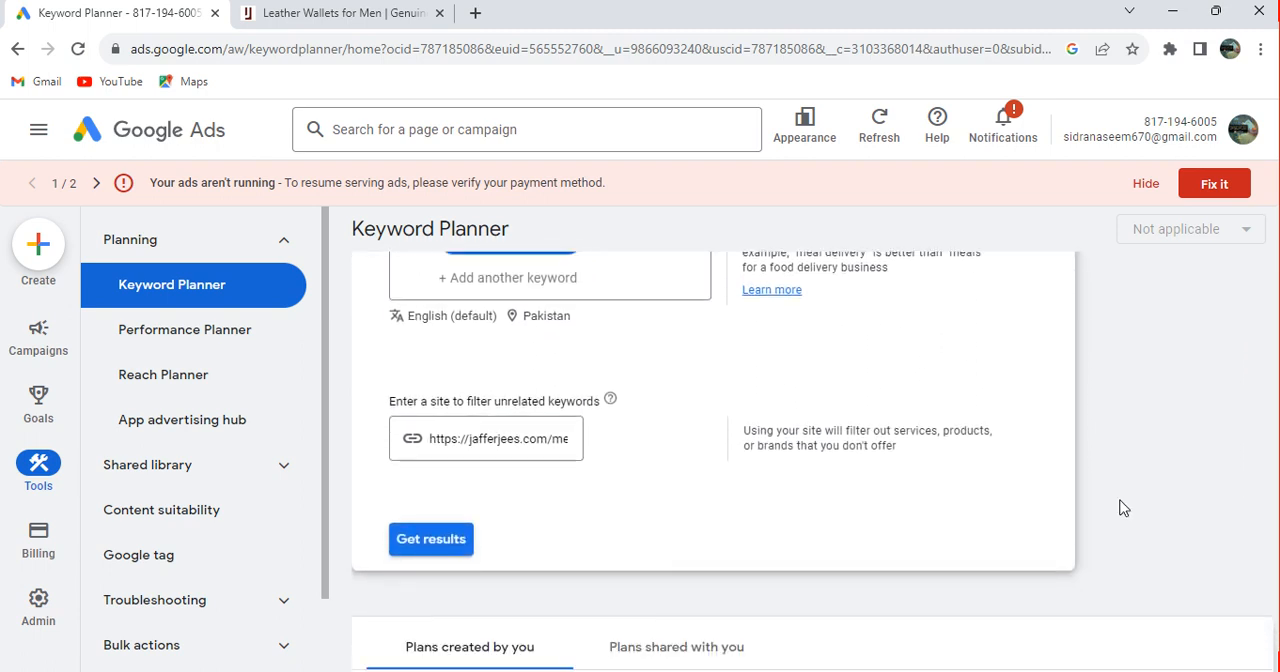
{"action": "left_click", "coordinate": [436, 543]}
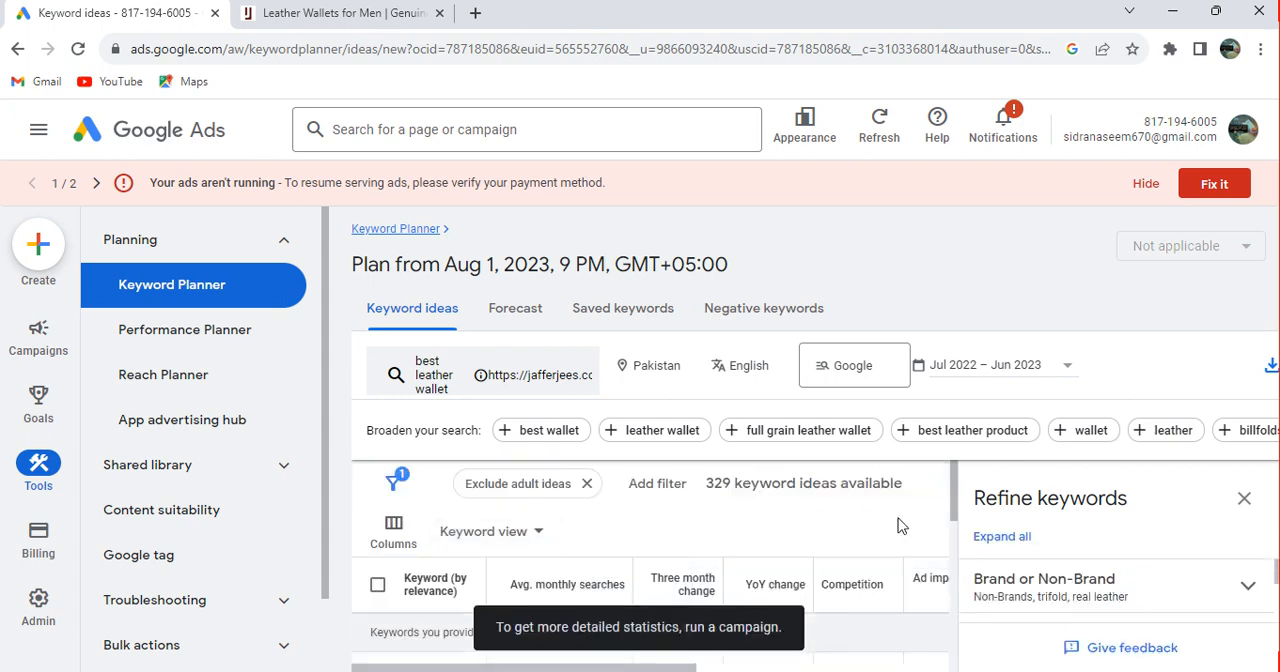
Close the Refine keywords pane and select the provided keyword "best leather wallet"
{"action": "left_click", "coordinate": [1247, 504]}
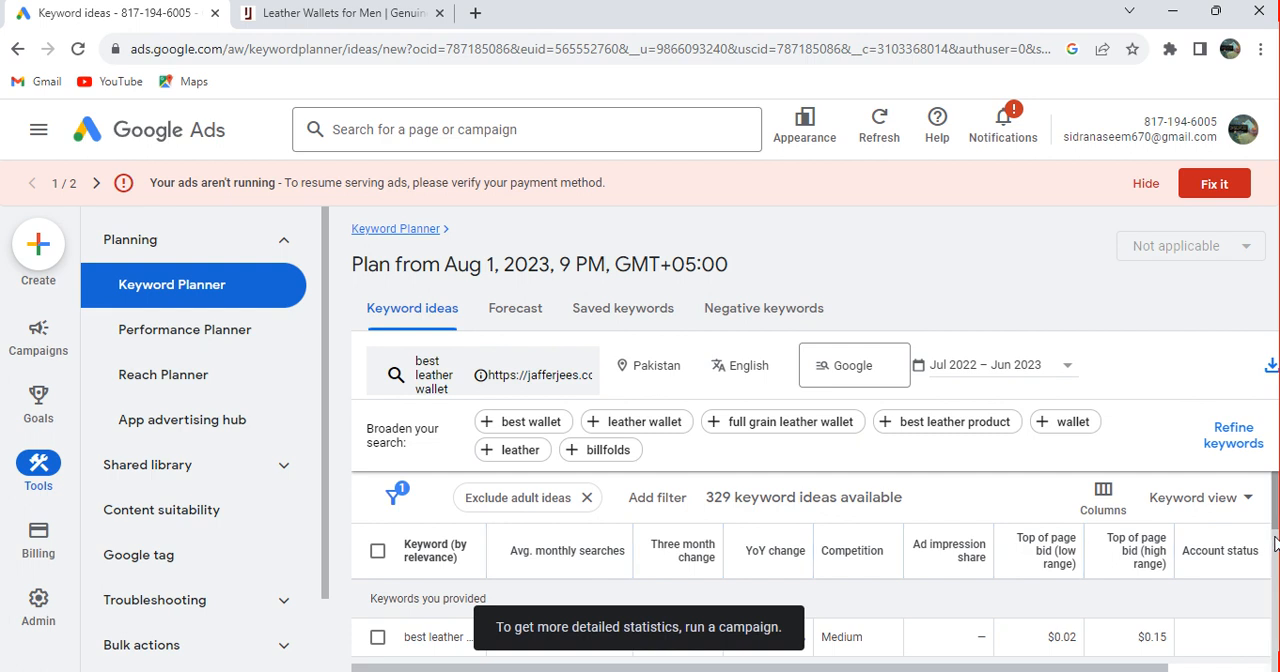
{"action": "scroll", "coordinate": [1275, 550], "scroll_direction": "down", "scroll_amount": 2}
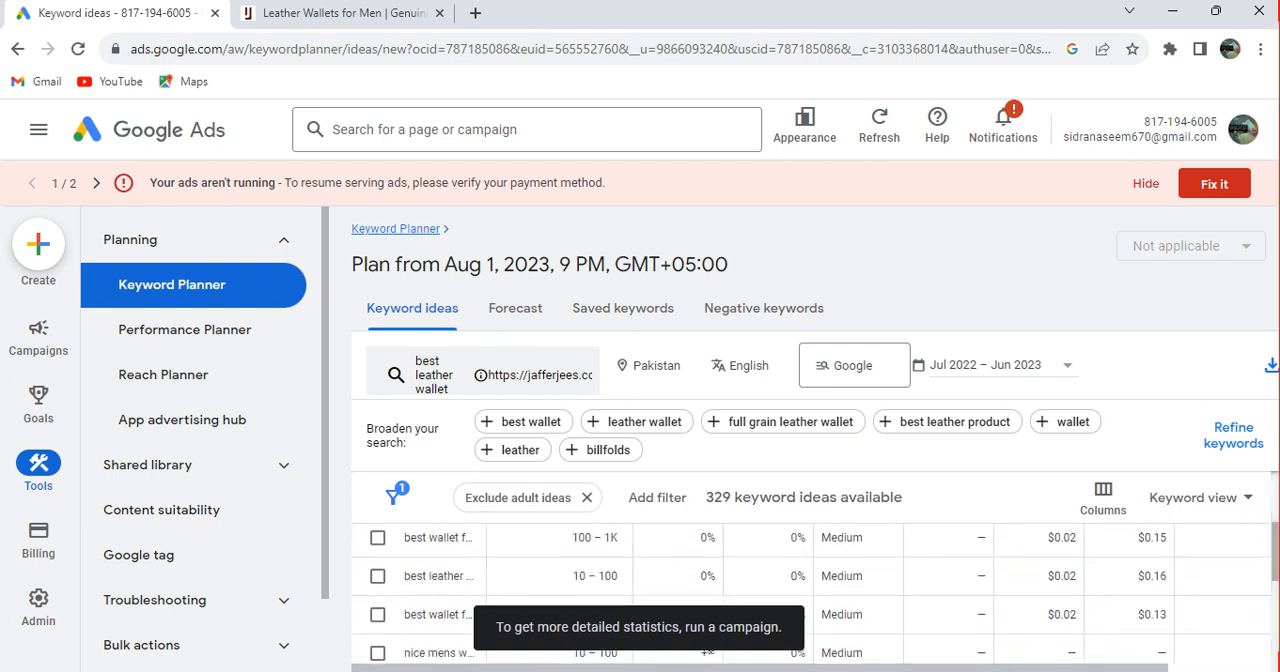
{"action": "scroll", "coordinate": [830, 578], "scroll_direction": "up", "scroll_amount": 2}
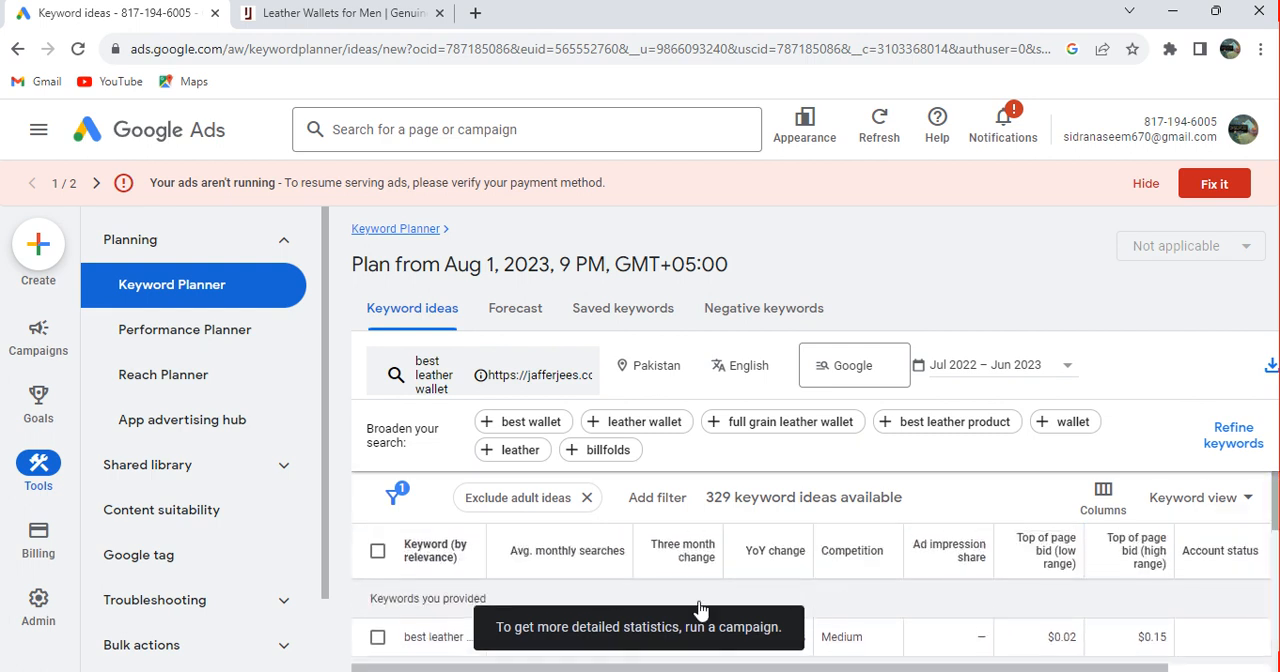
{"action": "left_click", "coordinate": [378, 638]}
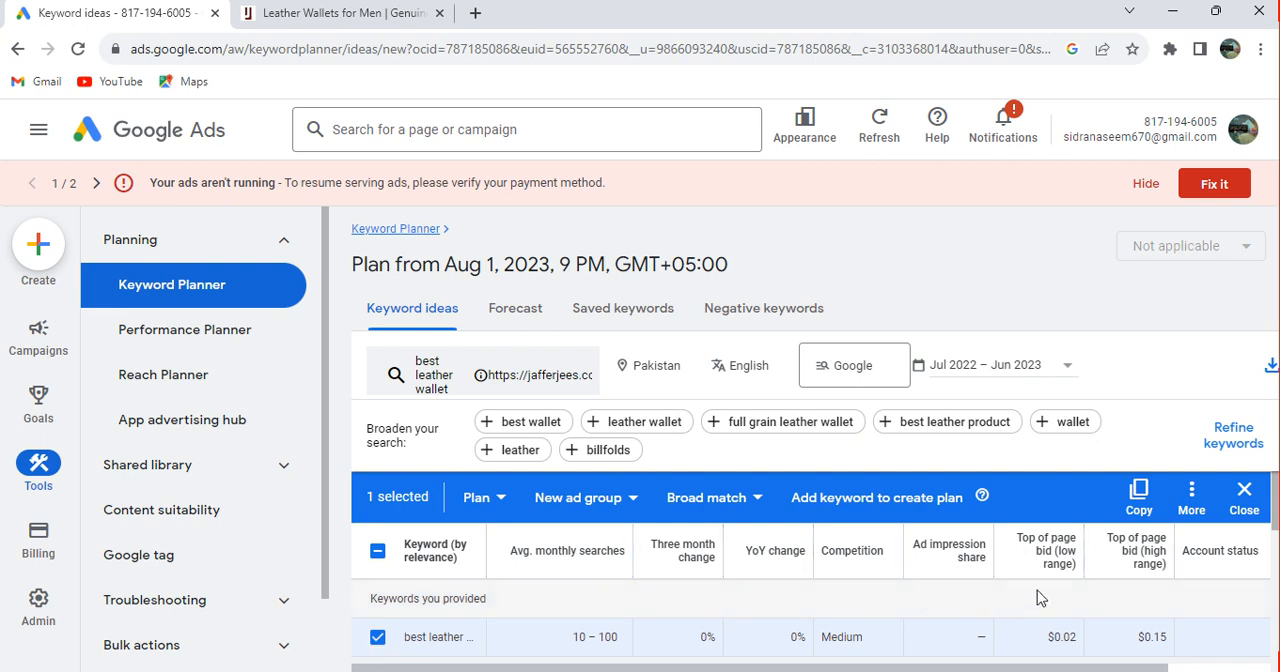
Add the keyword ideas "best wallet for men", "best leather wallet for men" and "best wallet for women" to the selection
{"action": "scroll", "coordinate": [1270, 540], "scroll_direction": "down", "scroll_amount": 3}
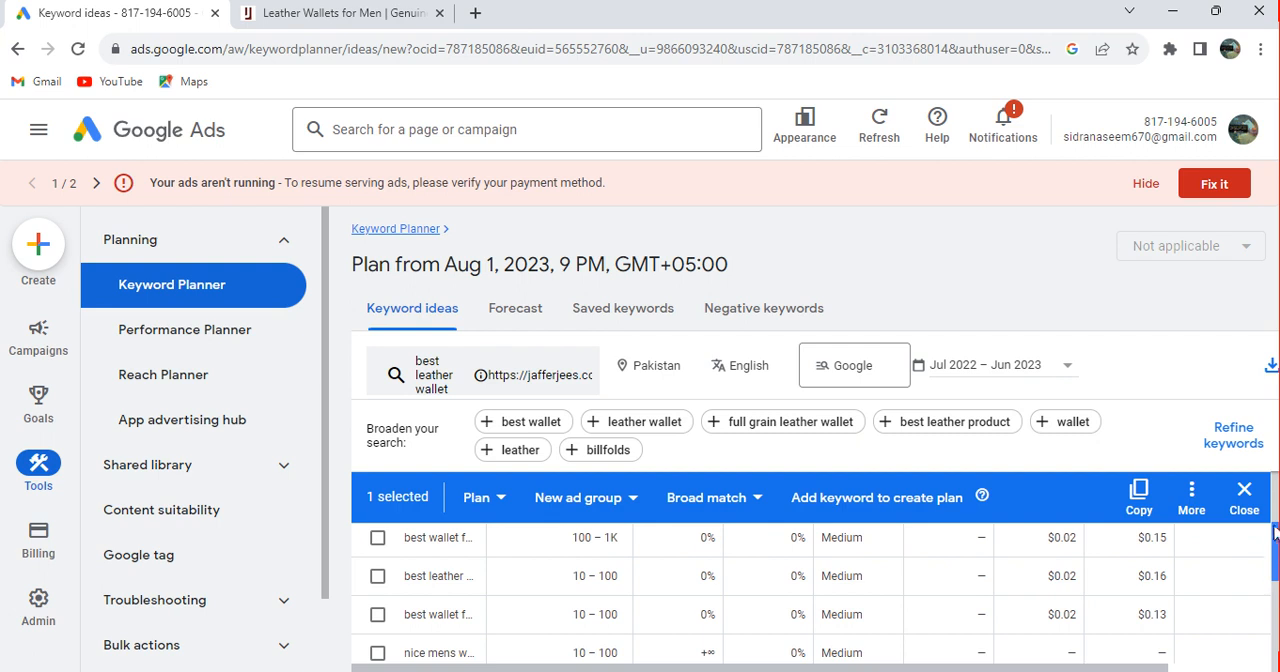
{"action": "scroll", "coordinate": [1273, 517], "scroll_direction": "up", "scroll_amount": 3}
{"action": "scroll", "coordinate": [1273, 517], "scroll_direction": "down", "scroll_amount": 3}
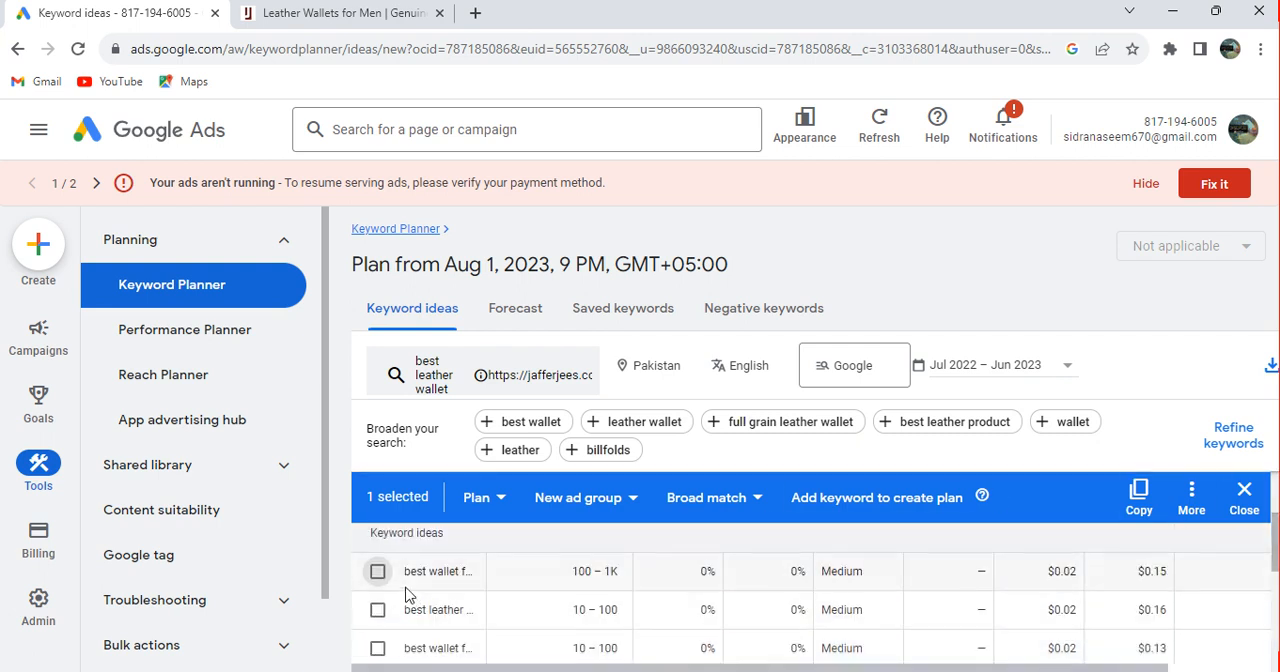
{"action": "left_click", "coordinate": [378, 571]}
{"action": "left_click", "coordinate": [377, 612]}
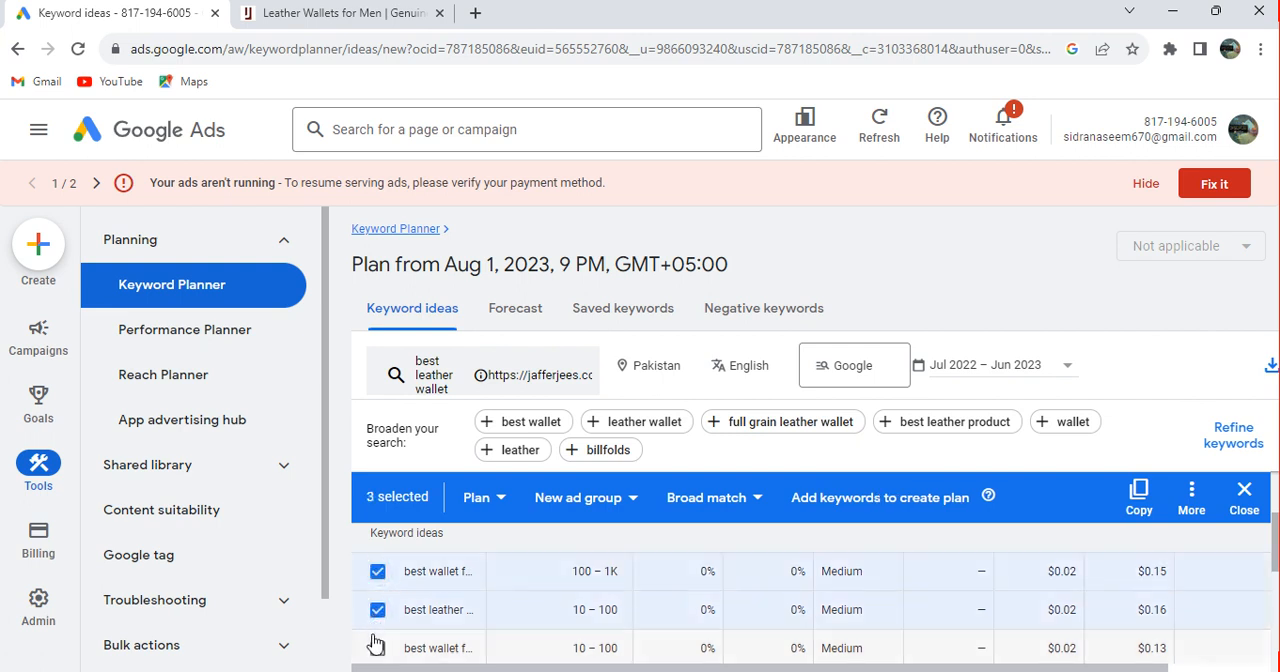
{"action": "left_click", "coordinate": [377, 648]}
Also select the keyword ideas "nice mens wallet", "best bifold wallet" and "best leather purses"
{"action": "scroll", "coordinate": [376, 650], "scroll_direction": "down", "scroll_amount": 3}
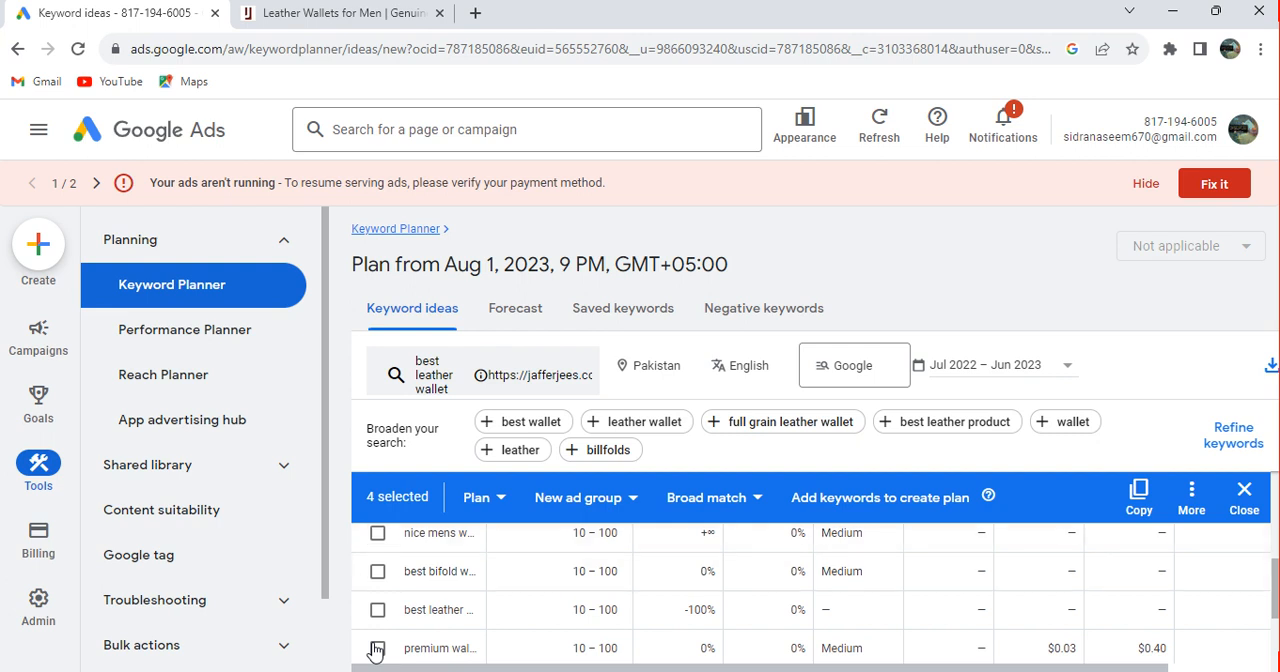
{"action": "scroll", "coordinate": [376, 650], "scroll_direction": "up", "scroll_amount": 1}
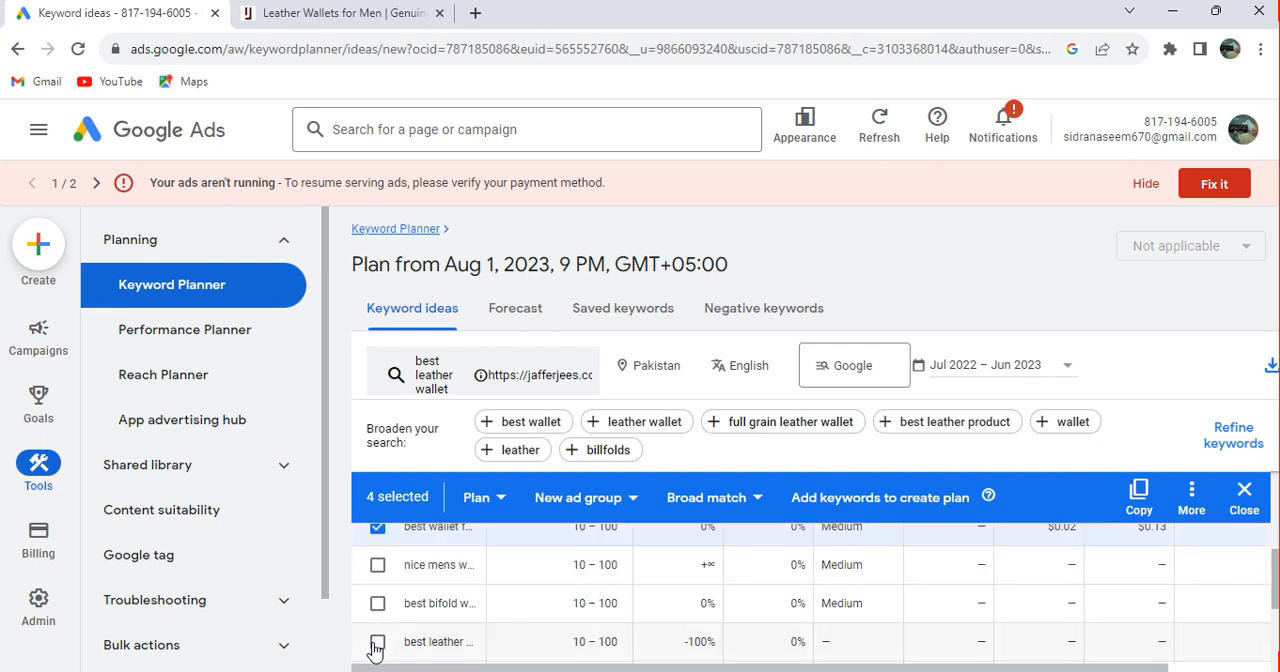
{"action": "left_click", "coordinate": [378, 566]}
{"action": "left_click", "coordinate": [377, 604]}
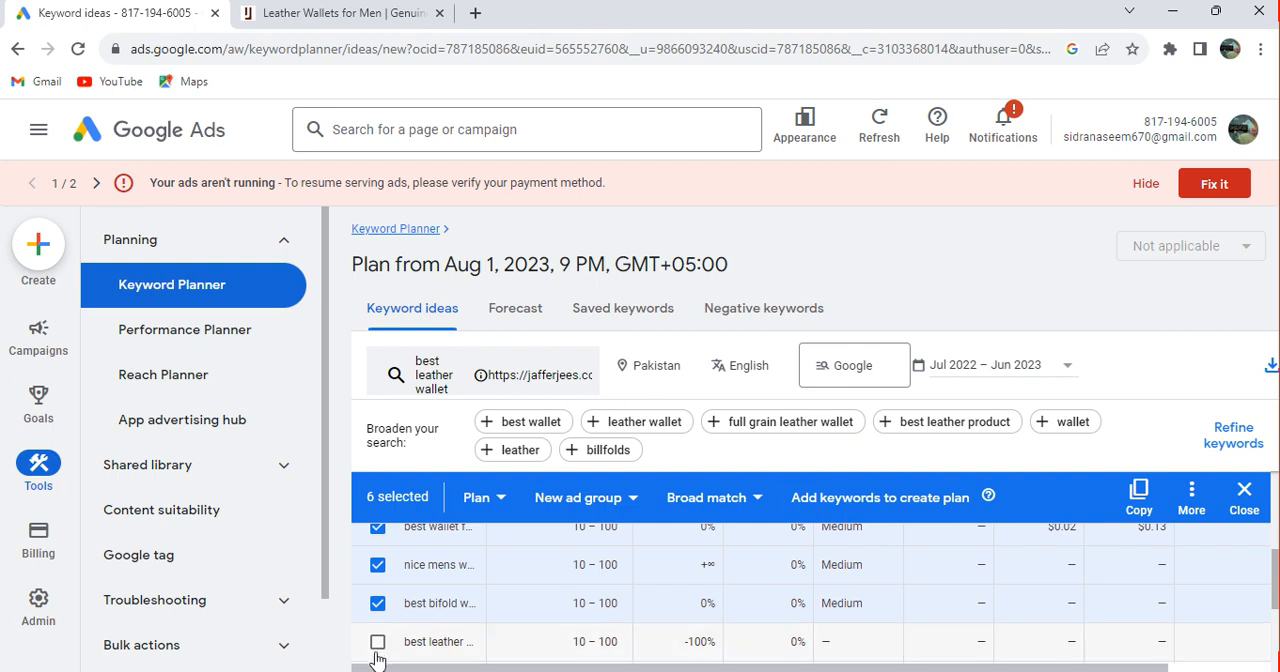
{"action": "left_click", "coordinate": [377, 642]}
Add "mens wallet best brand" to the selection and copy all the selected keywords
{"action": "scroll", "coordinate": [377, 650], "scroll_direction": "down", "scroll_amount": 1}
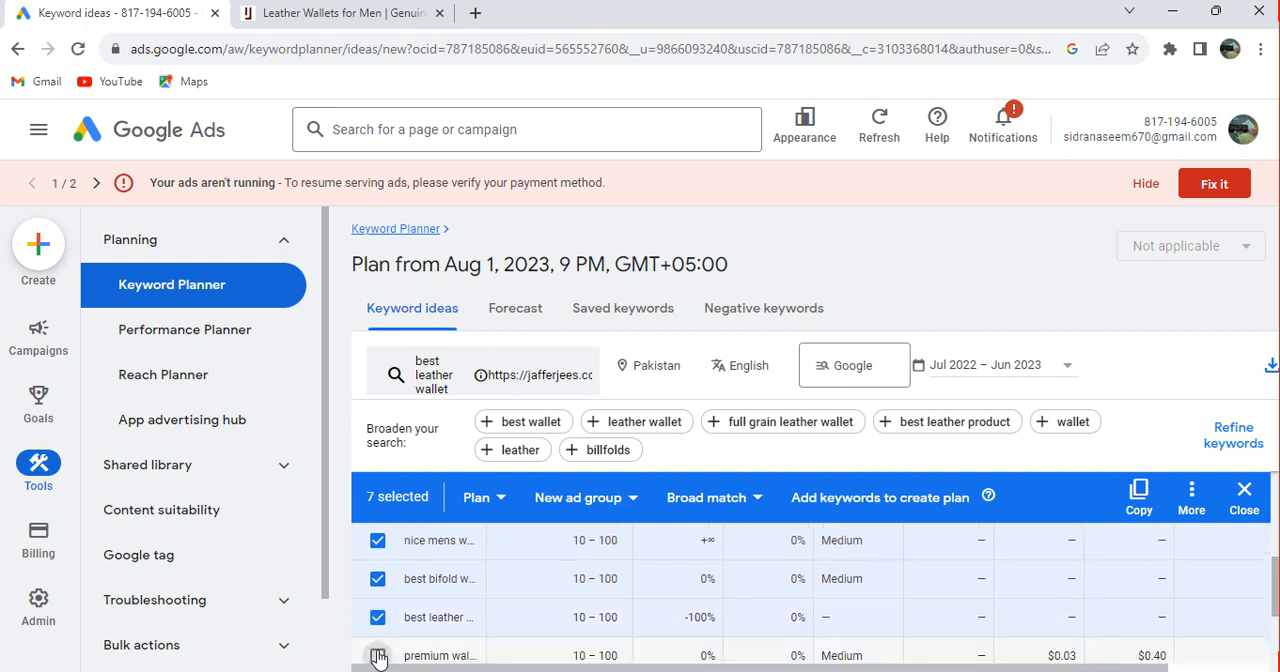
{"action": "scroll", "coordinate": [378, 657], "scroll_direction": "down", "scroll_amount": 2}
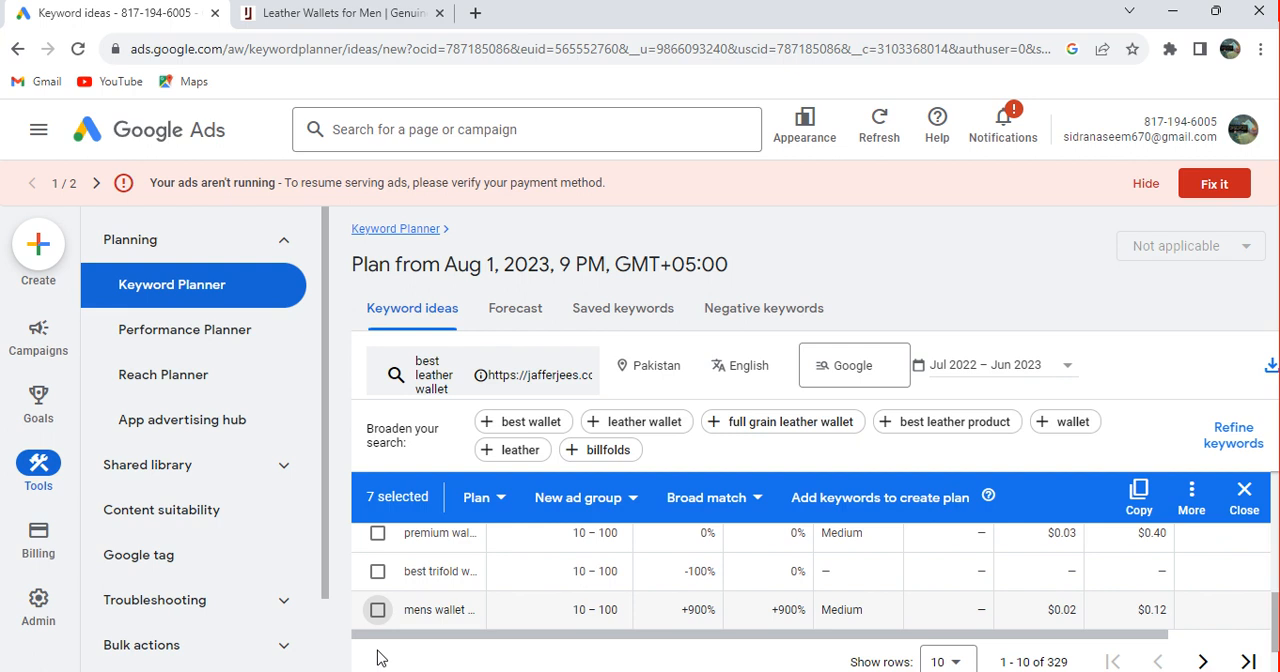
{"action": "left_click", "coordinate": [378, 613]}
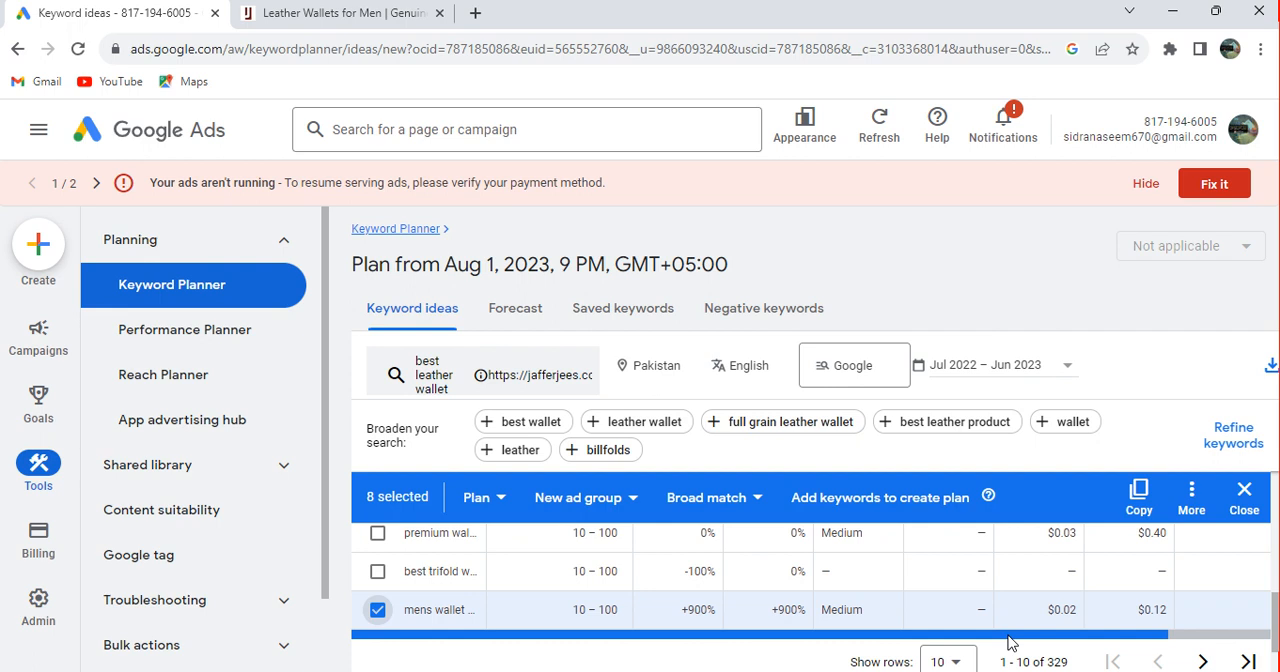
{"action": "left_click", "coordinate": [1136, 505]}
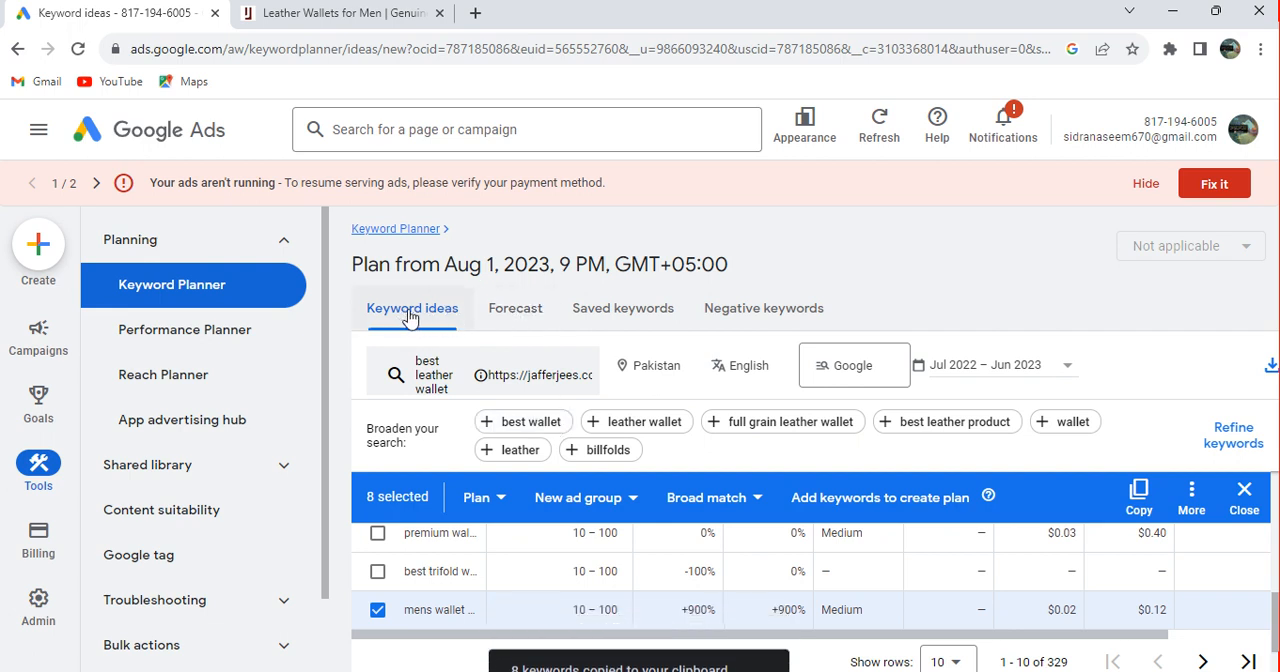
Open the plan's forecast and paste the copied wallet keywords into the list of keywords to add
{"action": "left_click", "coordinate": [503, 318]}
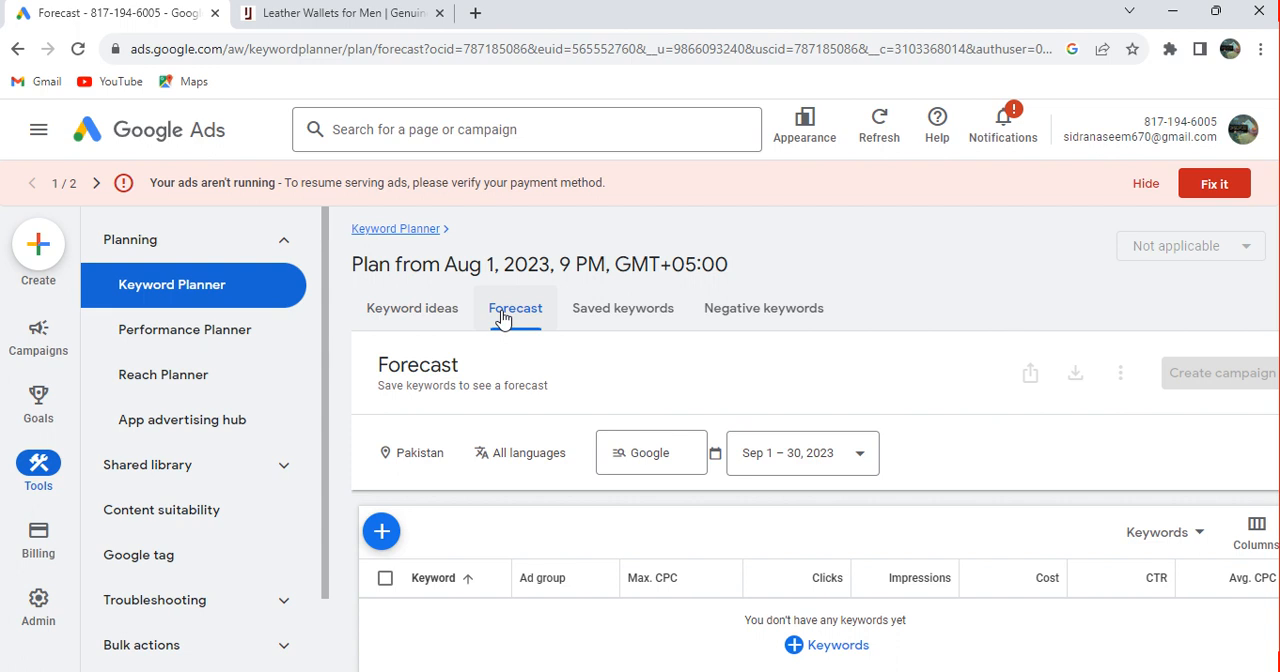
{"action": "left_click", "coordinate": [803, 648]}
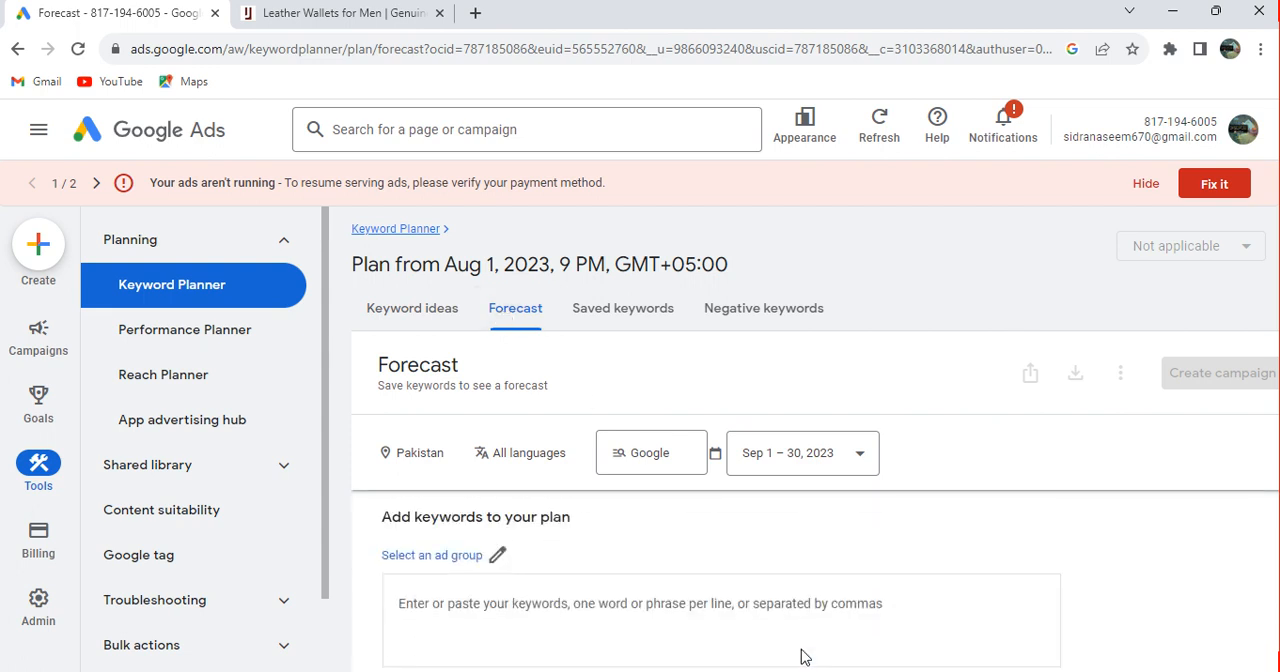
{"action": "left_click", "coordinate": [462, 600]}
{"action": "key", "text": "ctrl+v"}
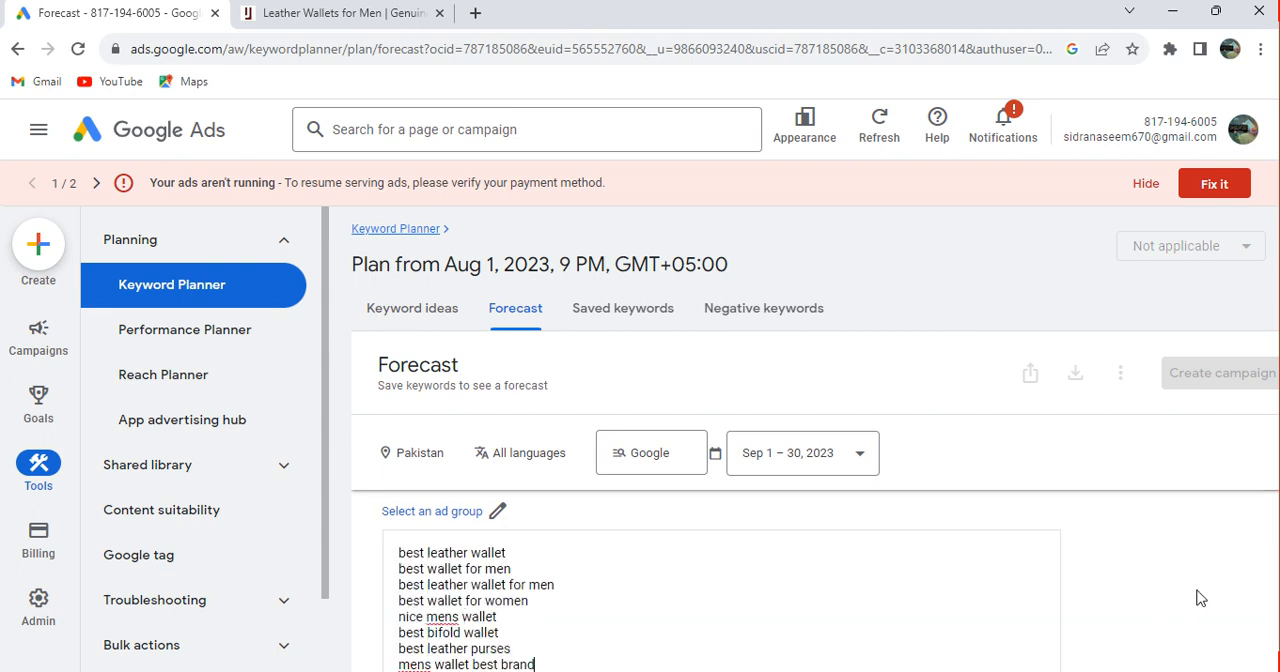
Create a new ad group named "sidrobez 123" for the pasted keywords
{"action": "left_click", "coordinate": [487, 515]}
{"action": "type", "text": "sidr"}
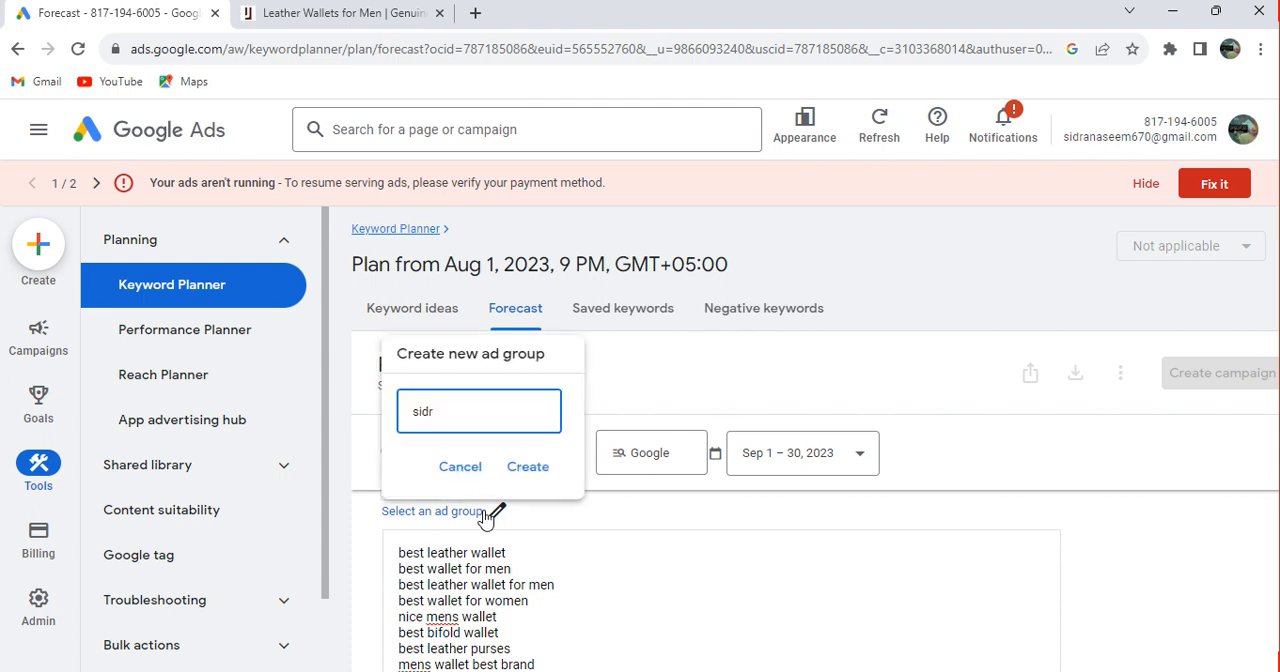
{"action": "type", "text": "obez 123"}
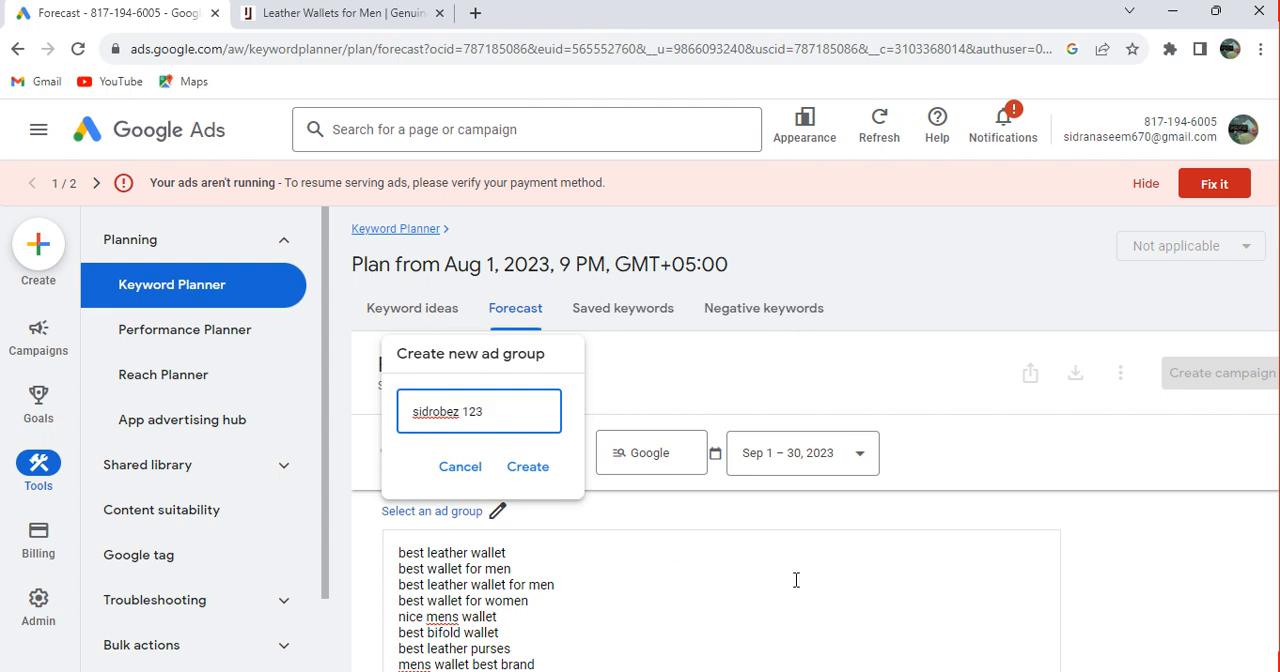
{"action": "left_click", "coordinate": [527, 468]}
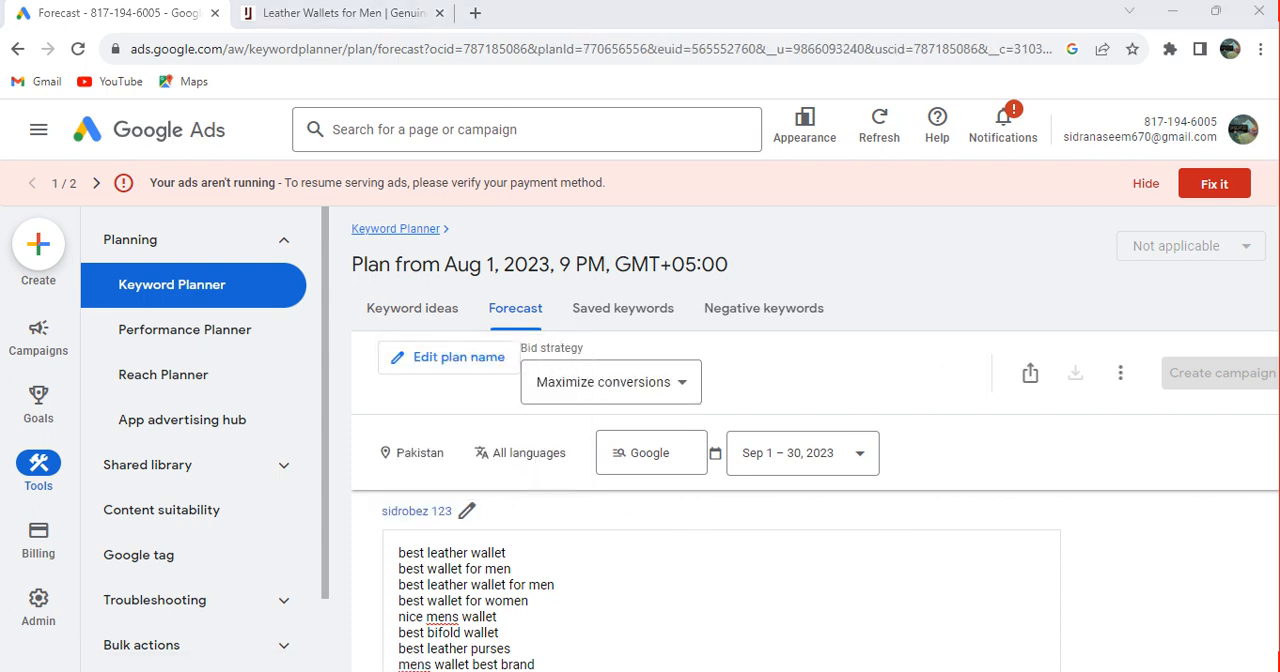
Save the pasted keywords to the plan
{"action": "left_click", "coordinate": [1142, 562]}
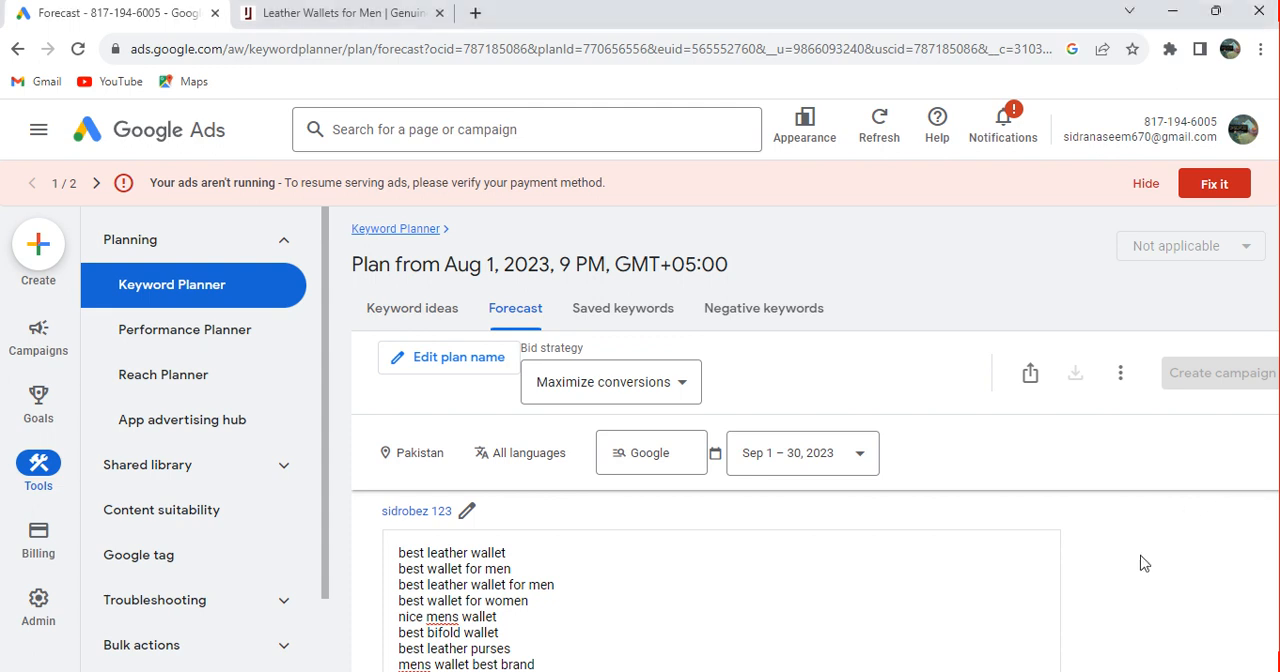
{"action": "scroll", "coordinate": [1144, 563], "scroll_direction": "down", "scroll_amount": 1}
{"action": "scroll", "coordinate": [1144, 563], "scroll_direction": "down", "scroll_amount": 1}
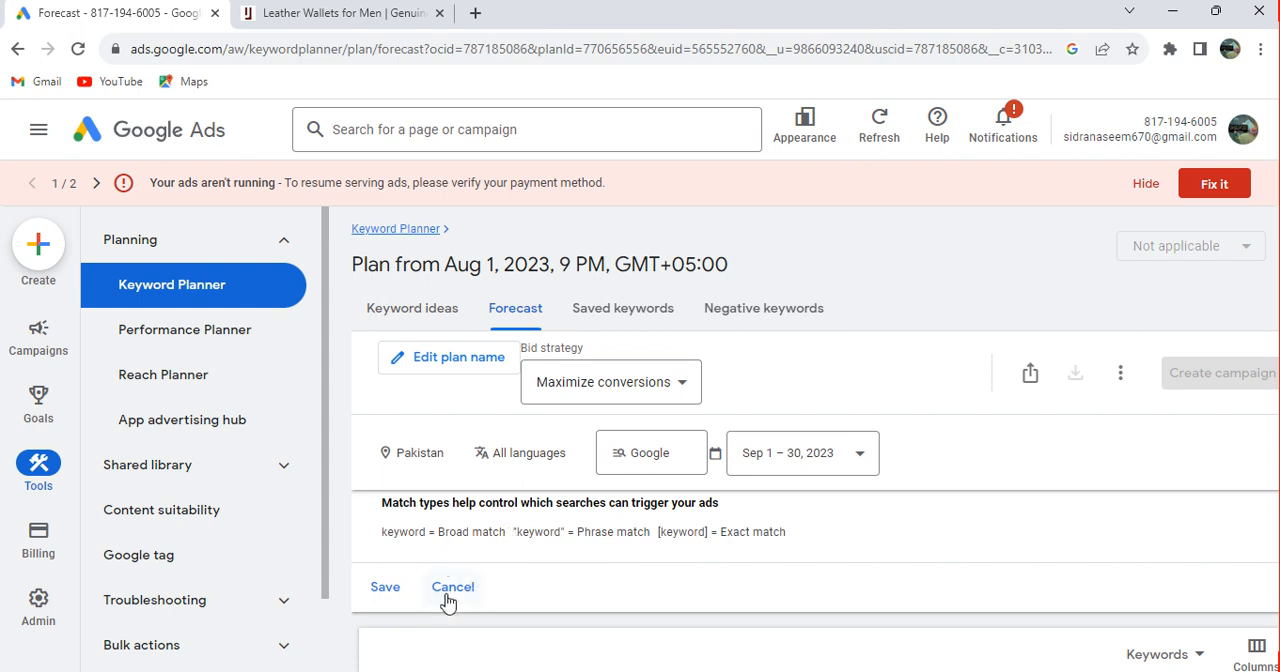
{"action": "left_click", "coordinate": [390, 587]}
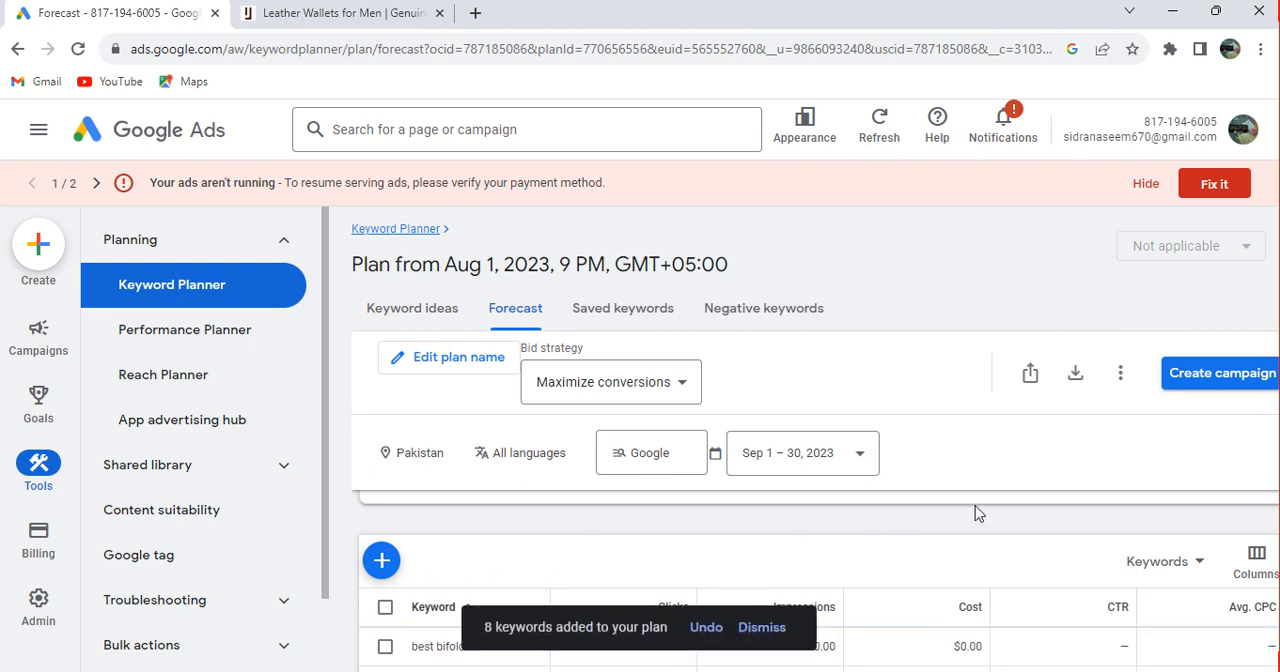
Set the plan's bid strategy to Maximize clicks and view the optional conversion rate and value per conversion settings
{"action": "scroll", "coordinate": [978, 513], "scroll_direction": "up", "scroll_amount": 1}
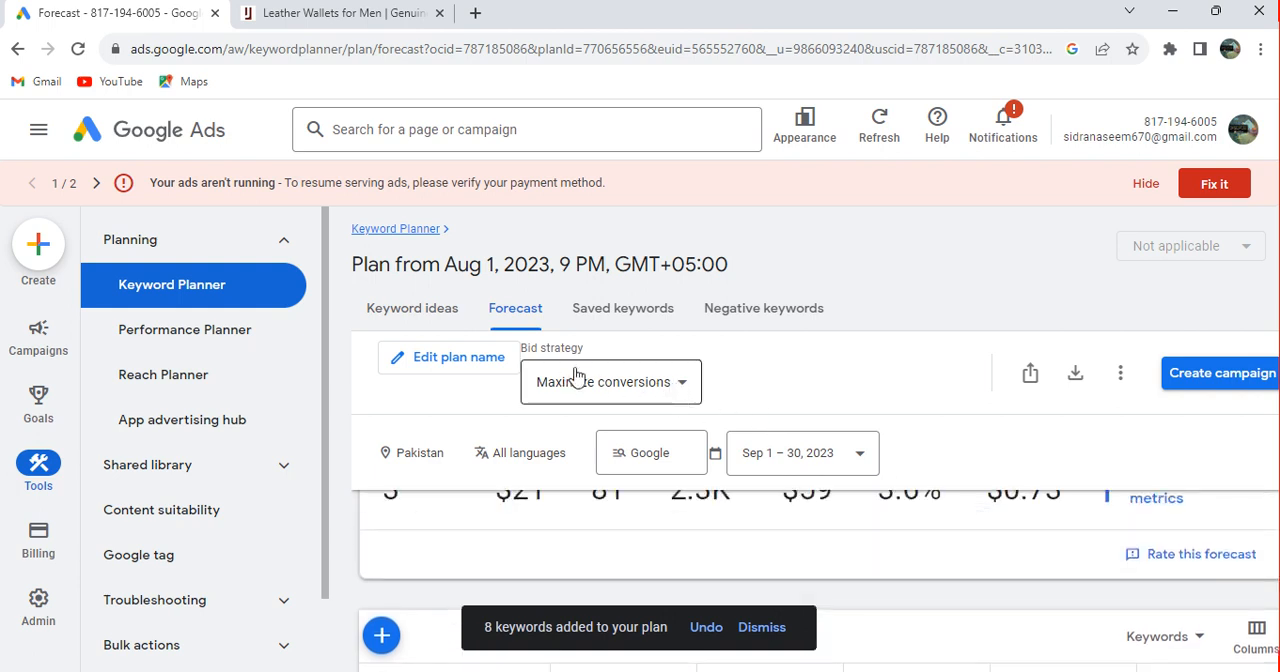
{"action": "left_click", "coordinate": [678, 388]}
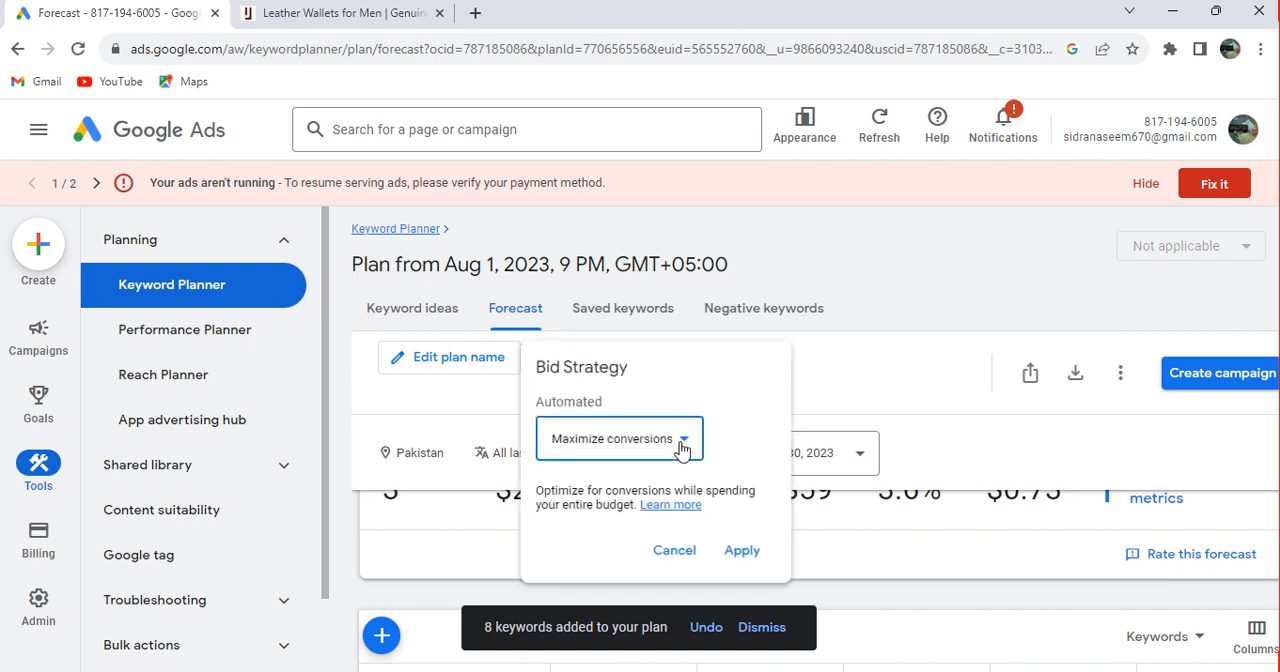
{"action": "left_click", "coordinate": [681, 448]}
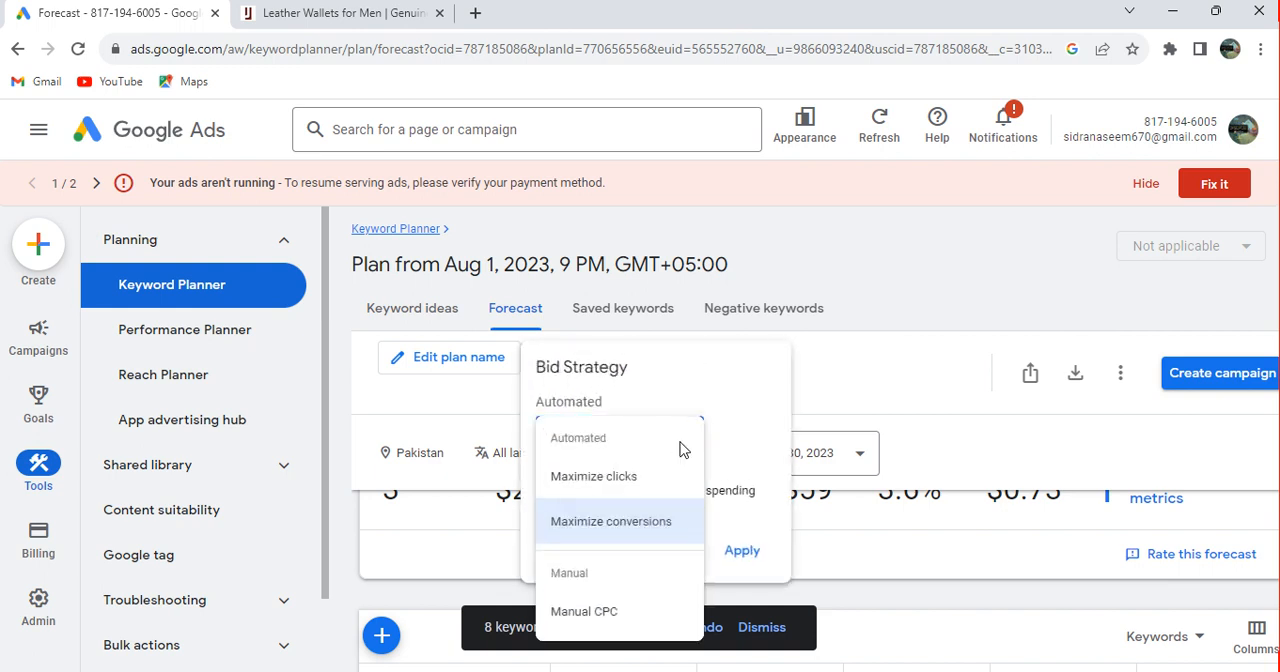
{"action": "left_click", "coordinate": [637, 478]}
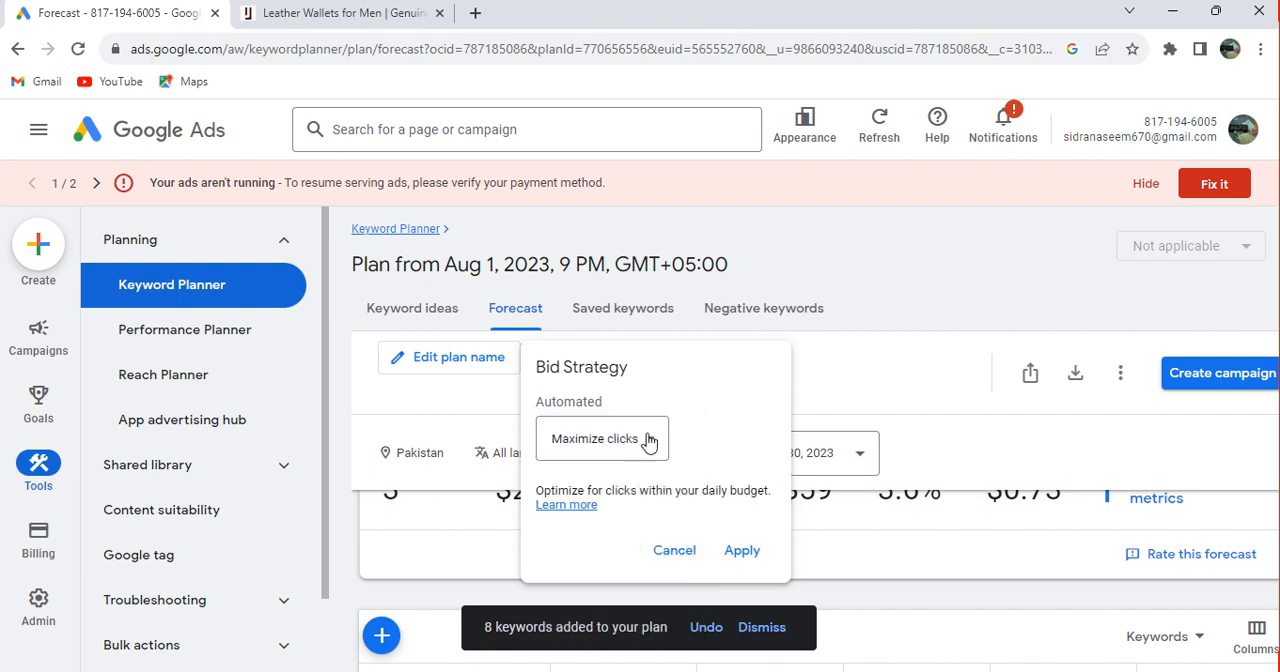
{"action": "left_click", "coordinate": [745, 553]}
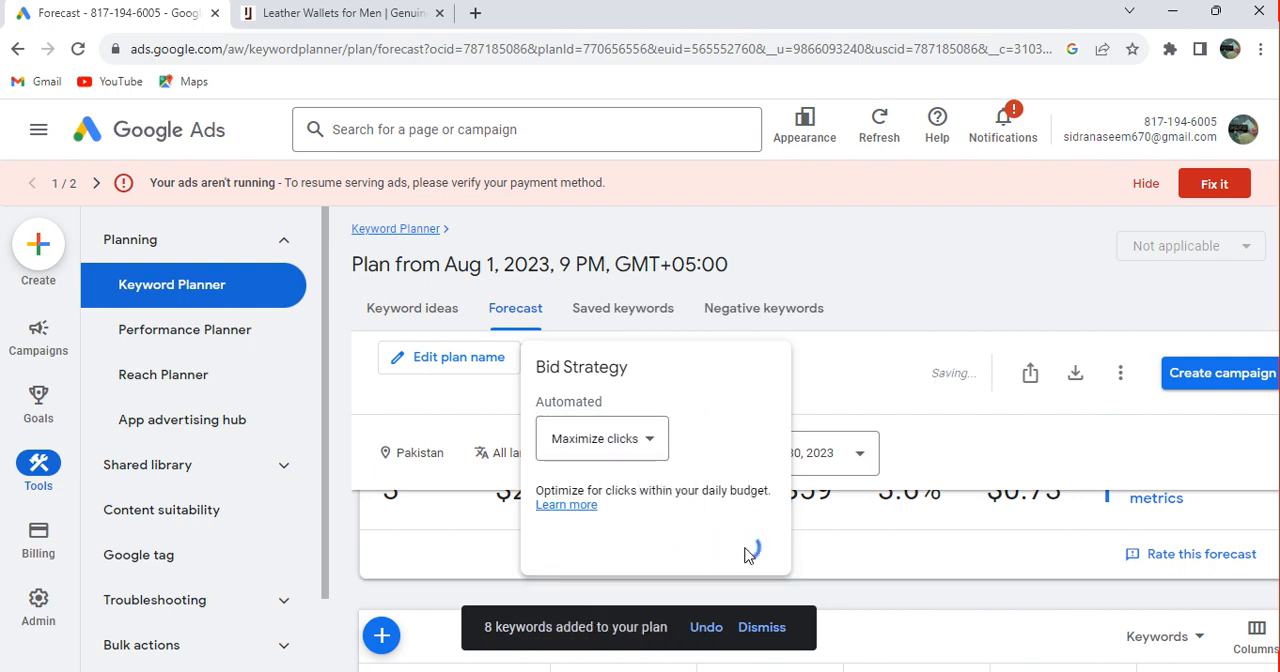
{"action": "left_click", "coordinate": [1271, 514]}
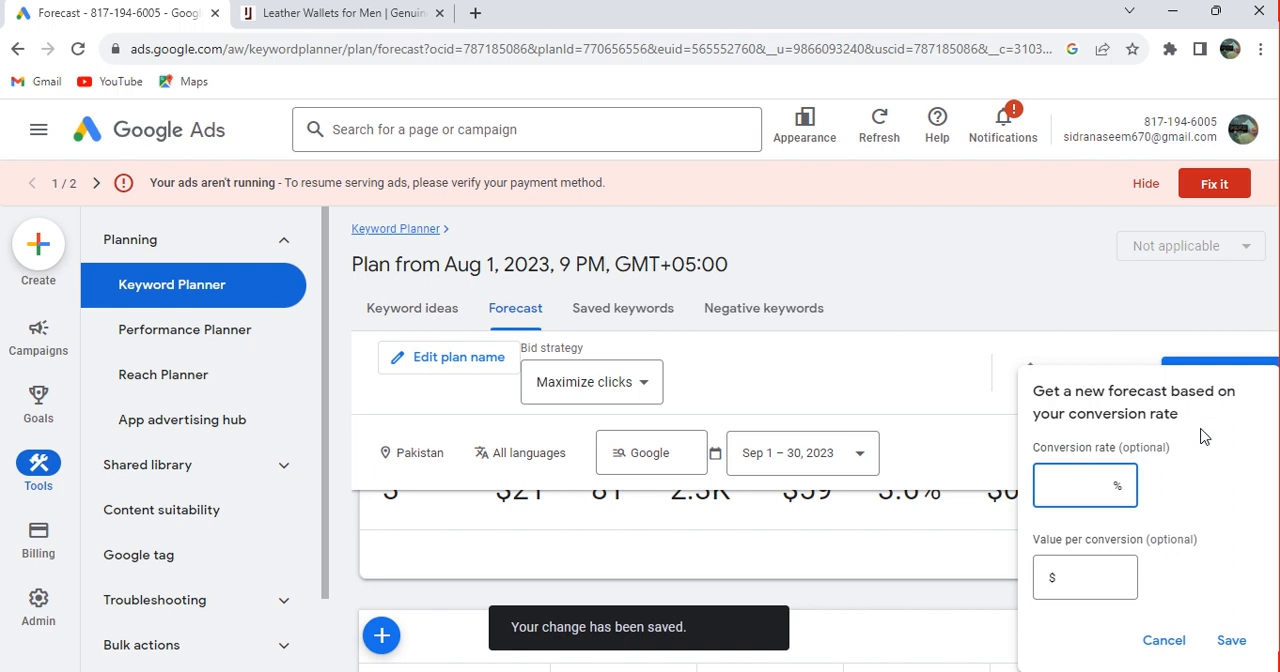
{"action": "left_click", "coordinate": [1120, 325]}
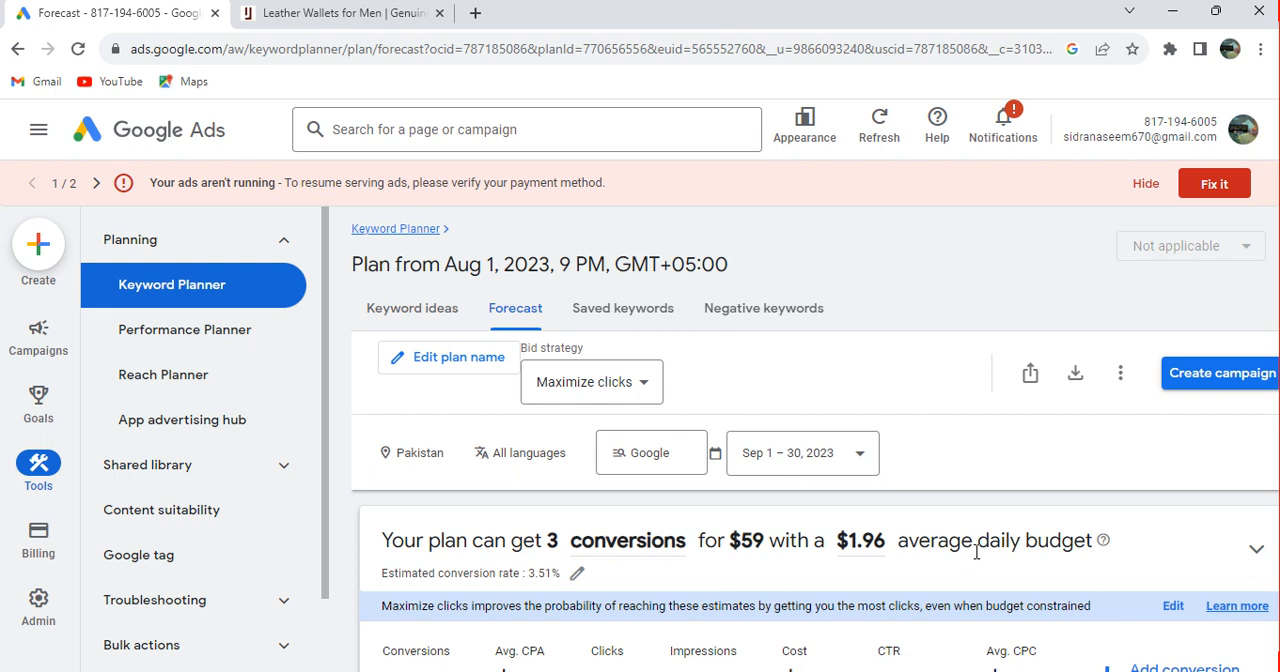
Set the plan's bid strategy back to Maximize conversions and expand the forecast chart
{"action": "left_click", "coordinate": [632, 395]}
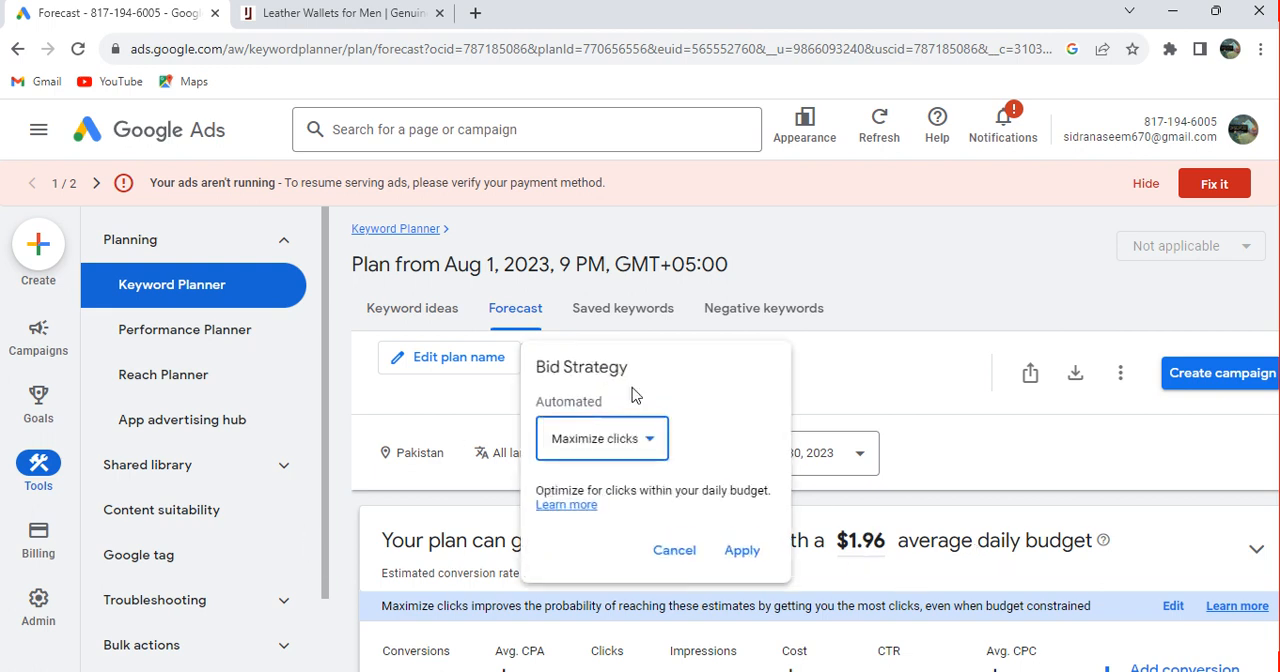
{"action": "left_click", "coordinate": [652, 446]}
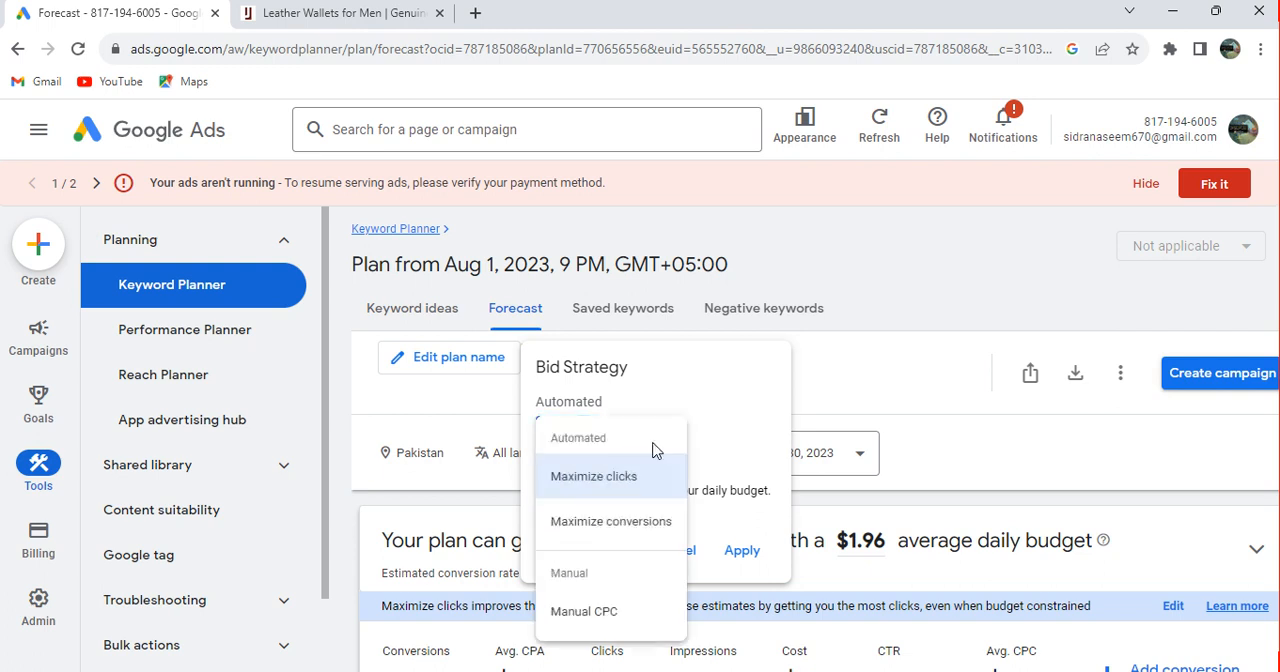
{"action": "left_click", "coordinate": [633, 522]}
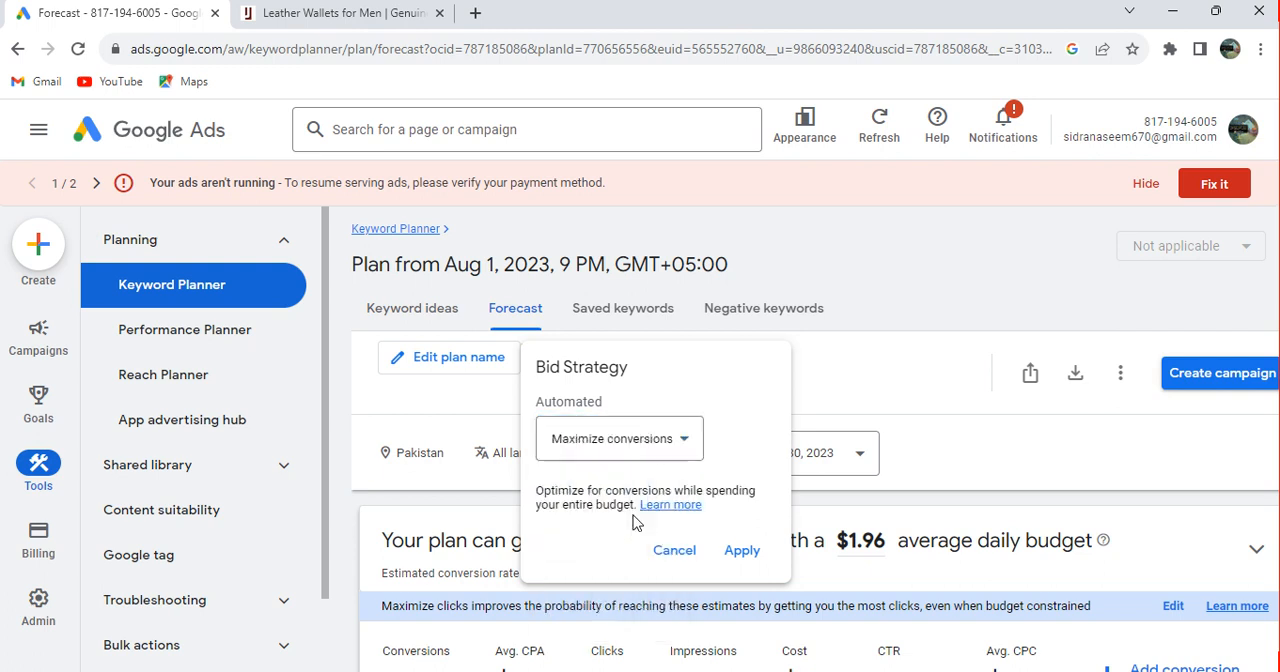
{"action": "left_click", "coordinate": [740, 553]}
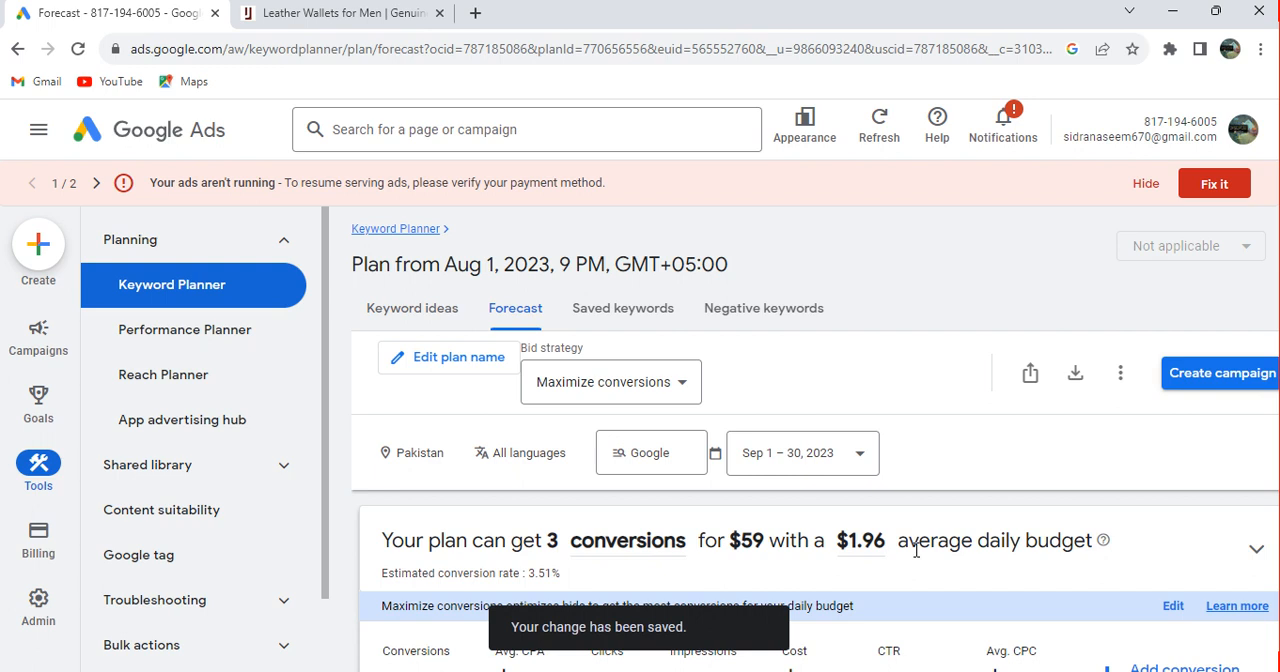
{"action": "left_click", "coordinate": [1212, 574]}
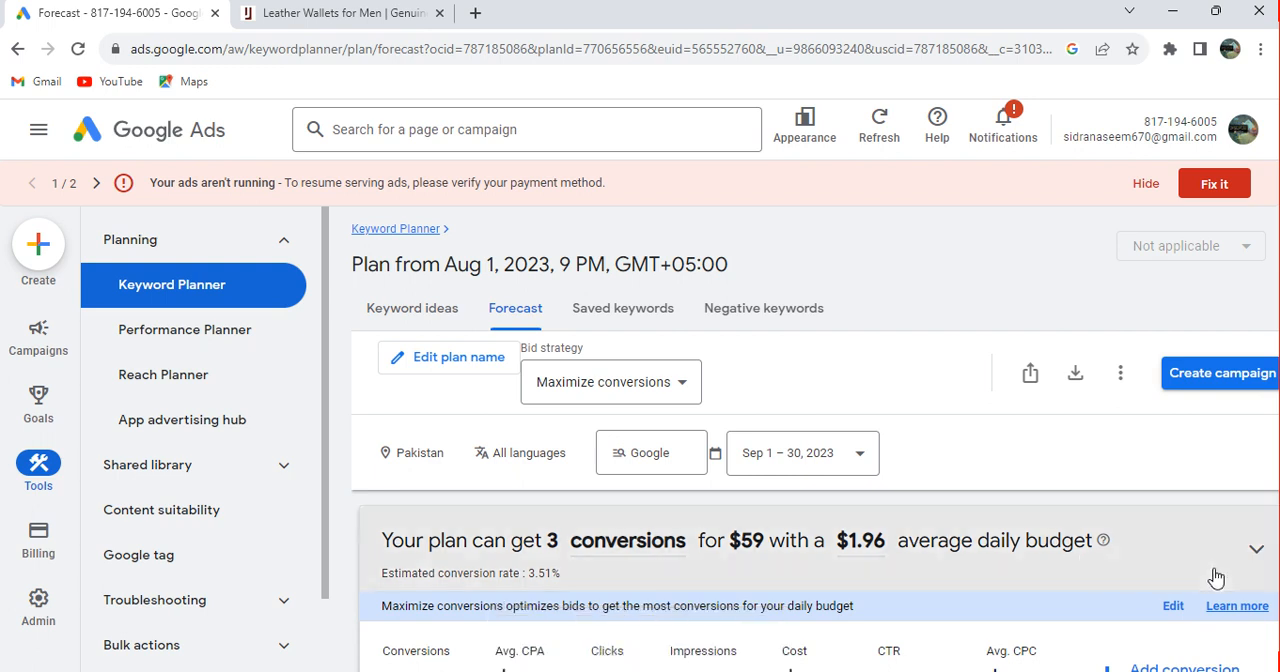
Download the plan forecasts to Google Sheets in My Drive and open the resulting sheet
{"action": "left_click", "coordinate": [1076, 378]}
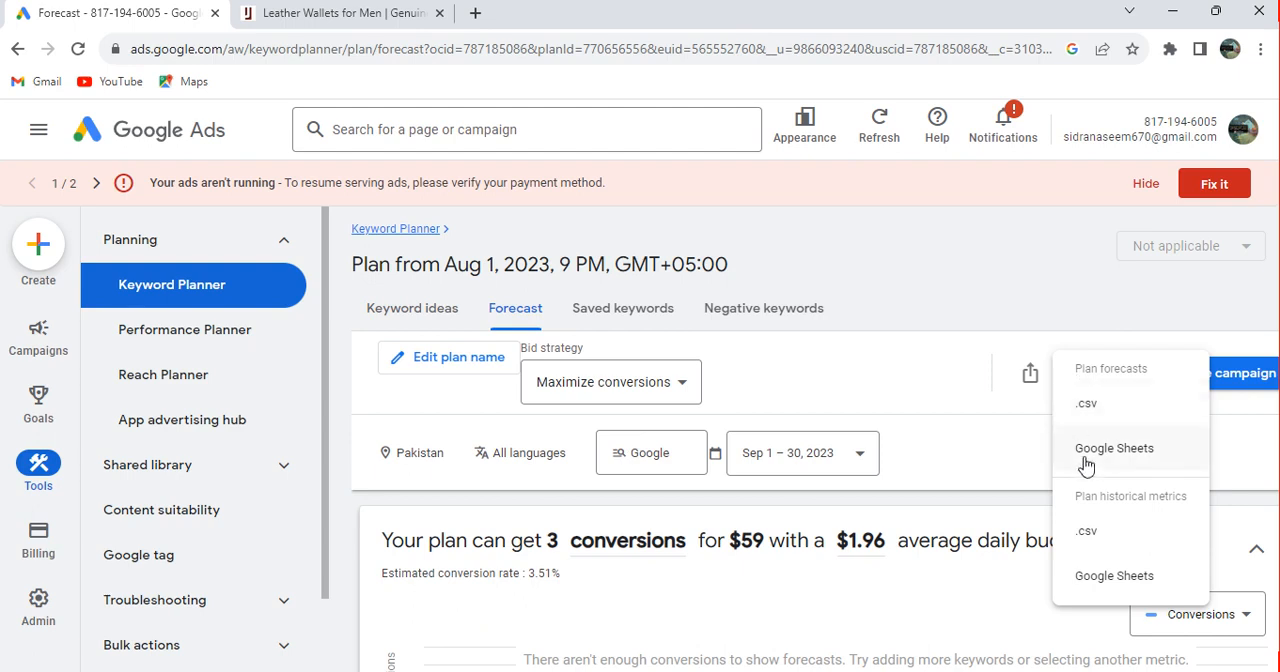
{"action": "left_click", "coordinate": [1088, 462]}
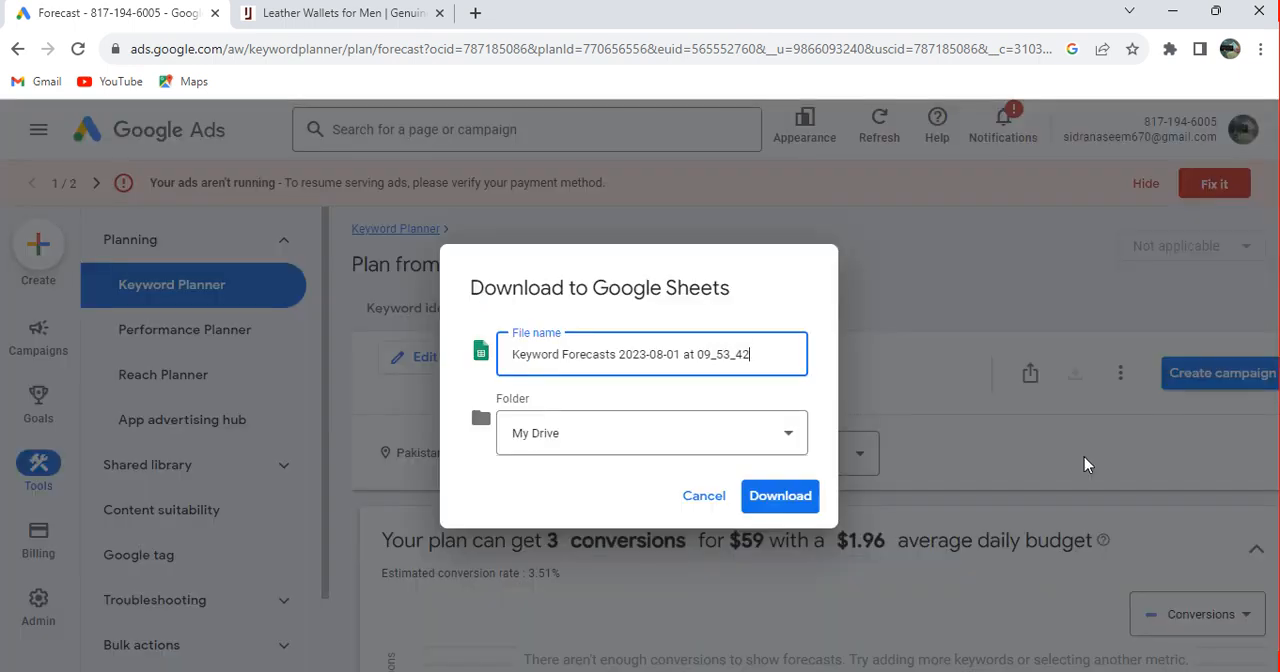
{"action": "left_click", "coordinate": [802, 495]}
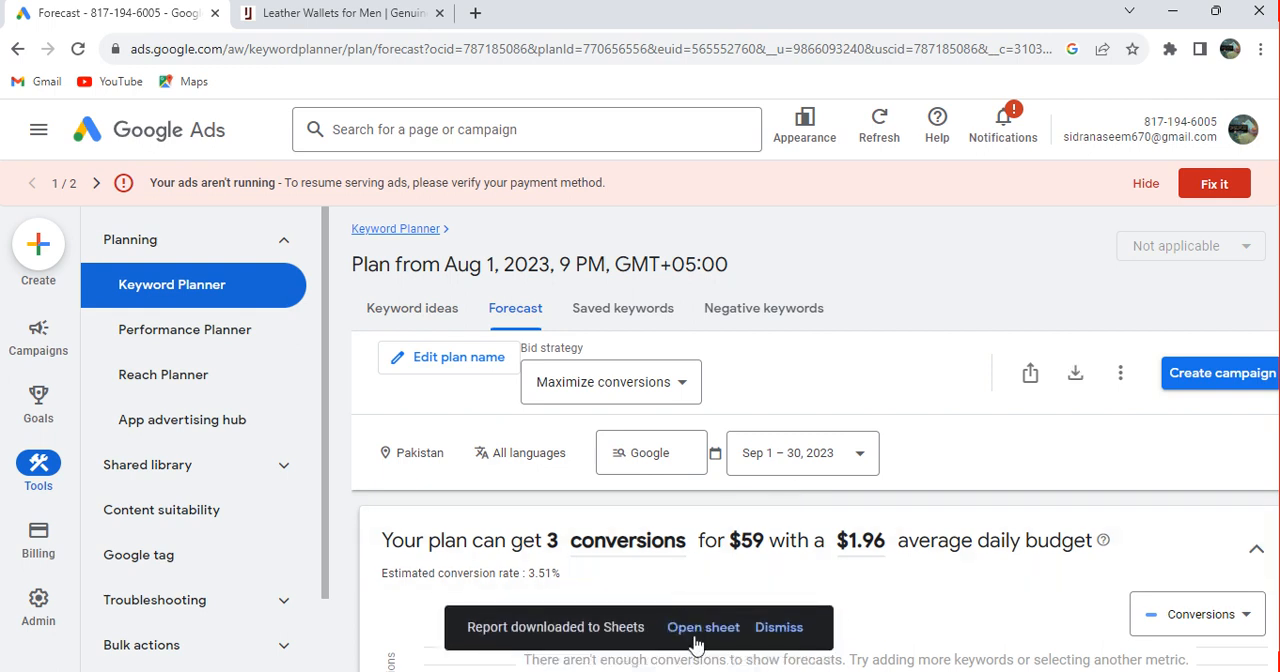
{"action": "left_click", "coordinate": [703, 628]}
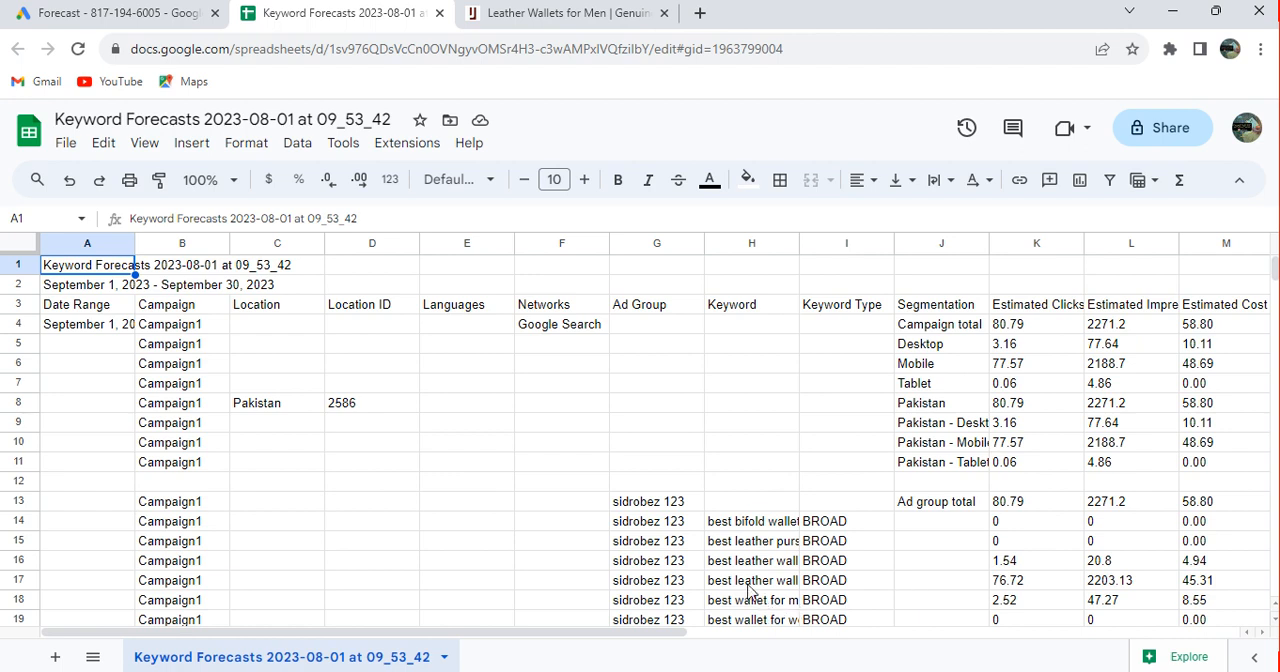
Examine the "best leather wallet for men" row and the cost, conversion and bidding columns of the forecast sheet
{"action": "left_click", "coordinate": [779, 586]}
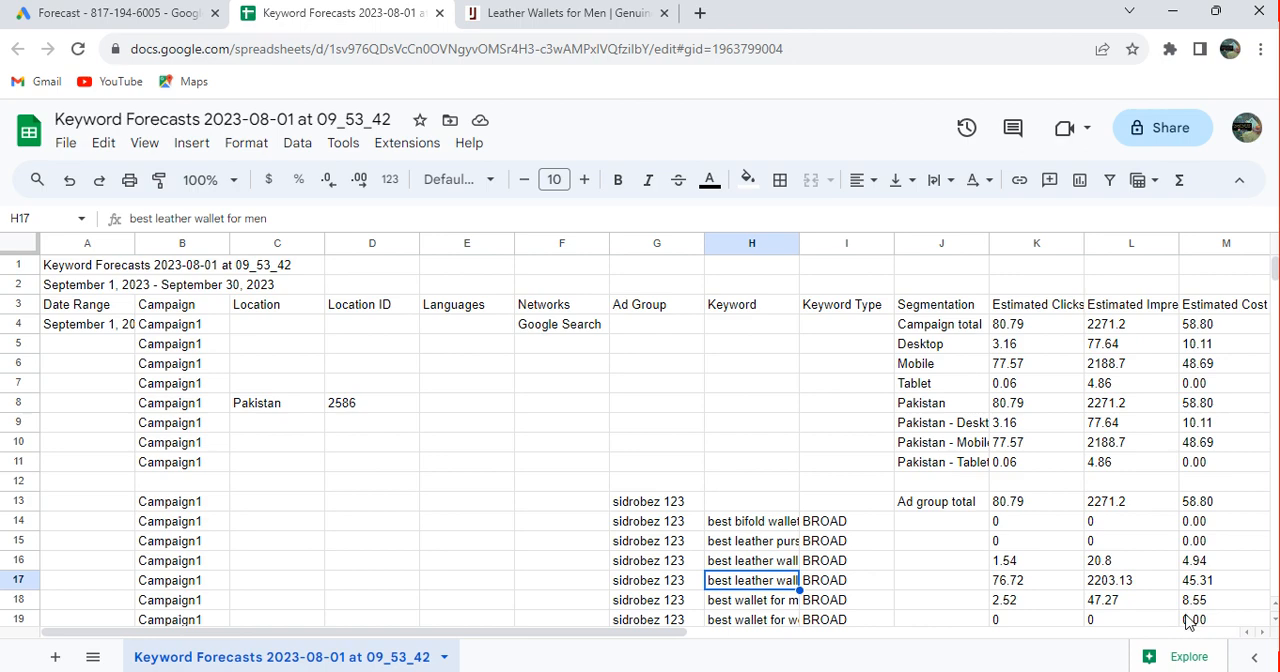
{"action": "left_click", "coordinate": [876, 637]}
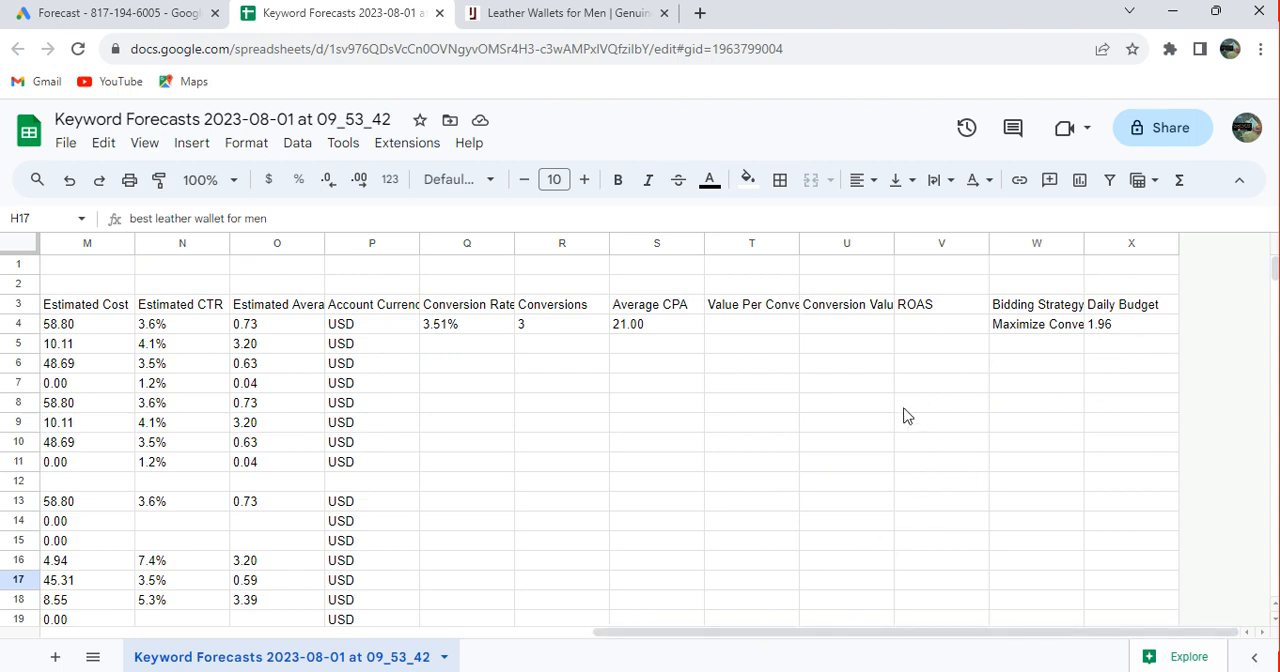
{"action": "left_click", "coordinate": [554, 637]}
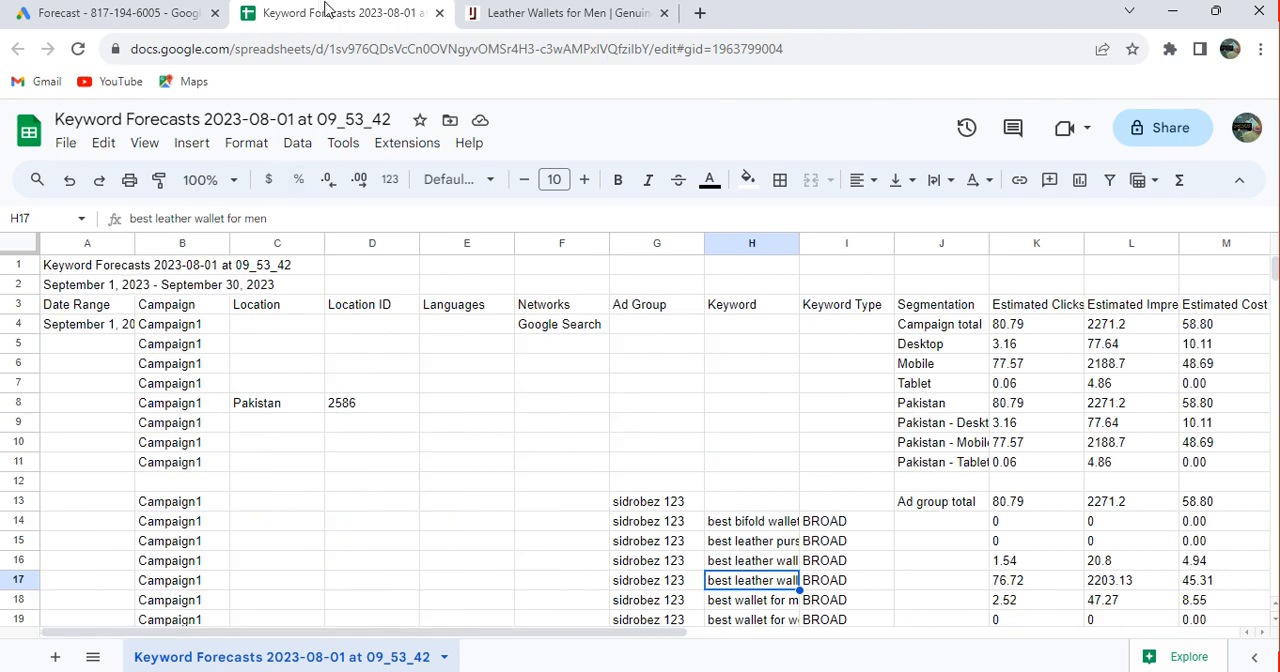
Return to the Google Ads forecast and set the plan's bid strategy to Manual CPC
{"action": "left_click", "coordinate": [180, 14]}
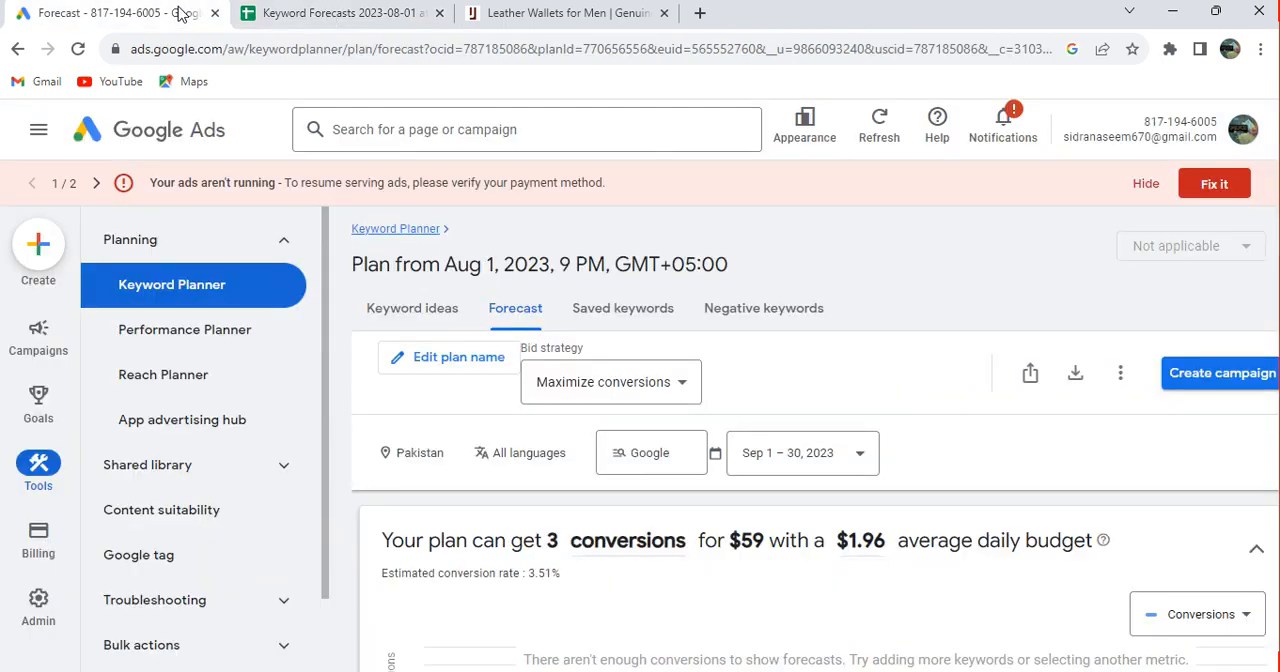
{"action": "left_click", "coordinate": [680, 390]}
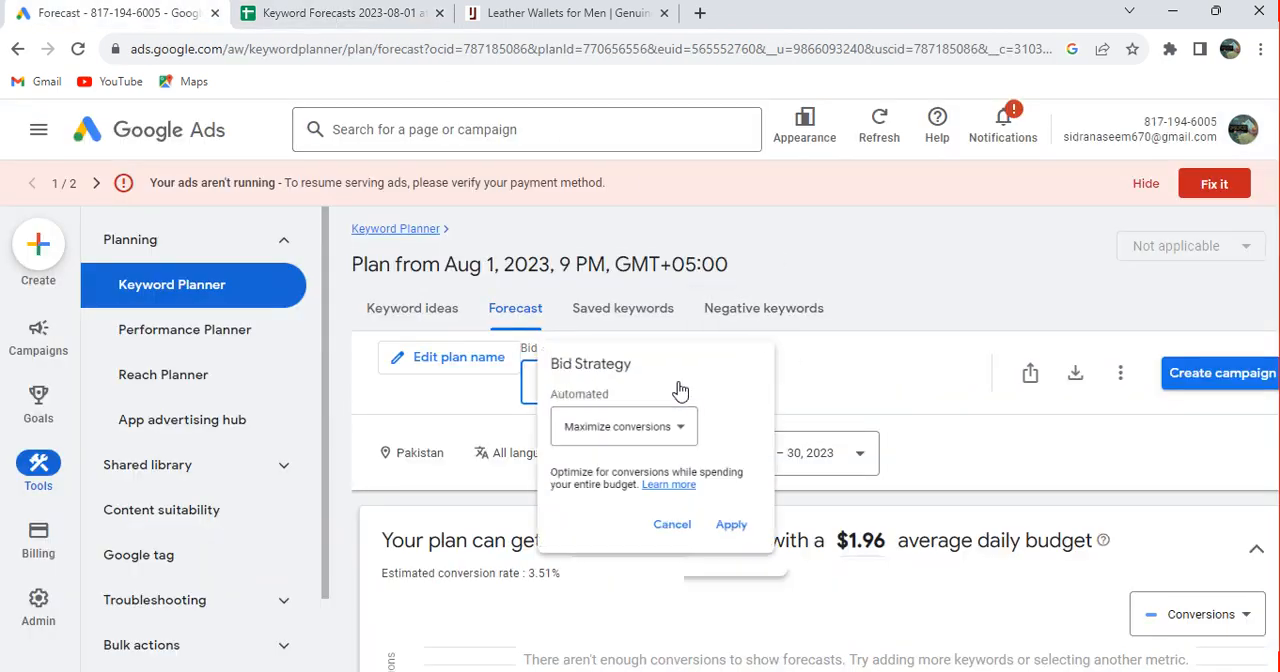
{"action": "left_click", "coordinate": [676, 437]}
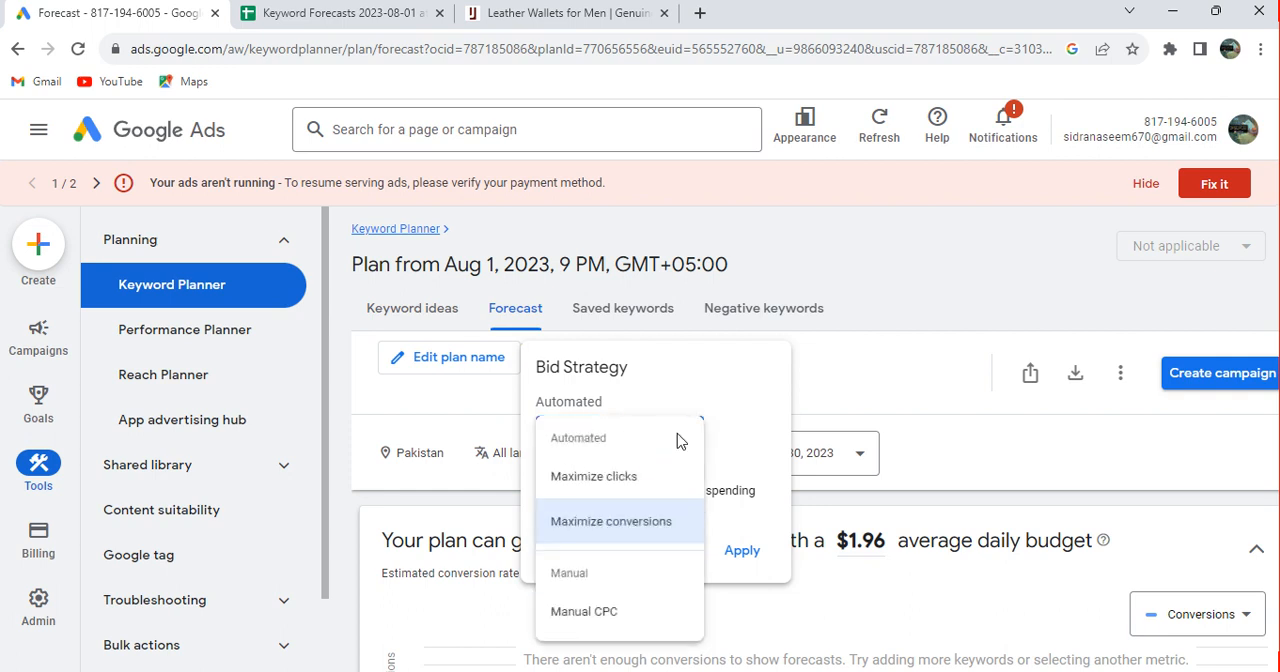
{"action": "left_click", "coordinate": [607, 614]}
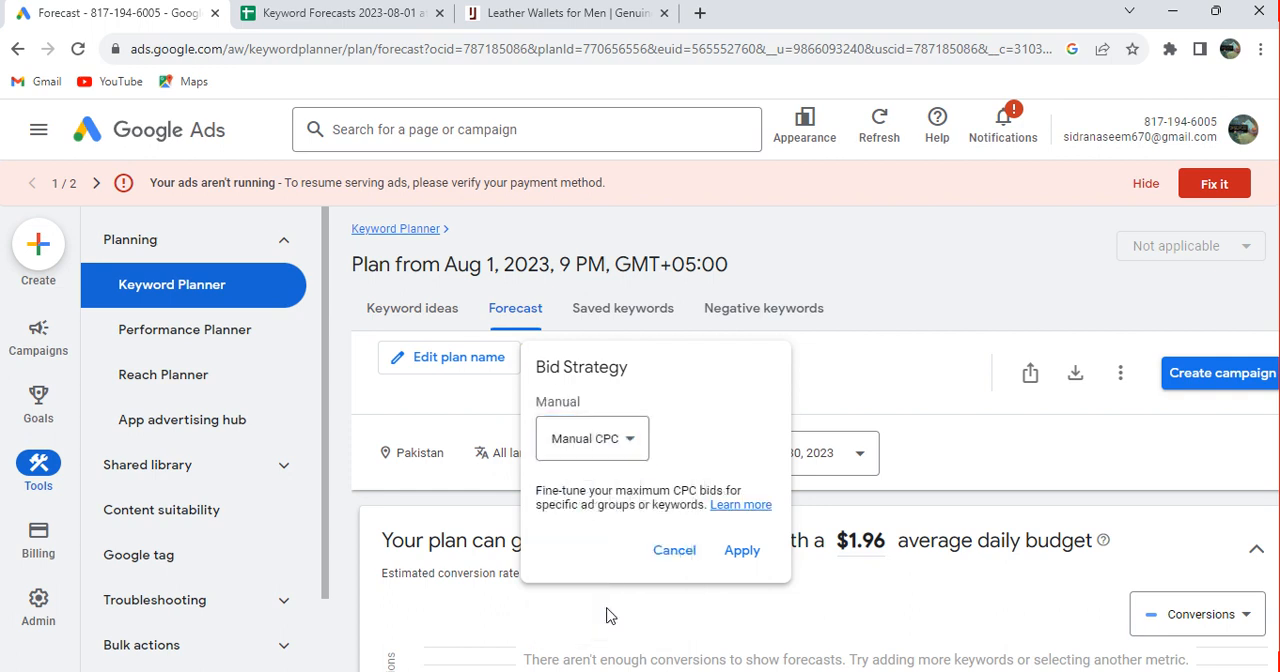
{"action": "left_click", "coordinate": [740, 551]}
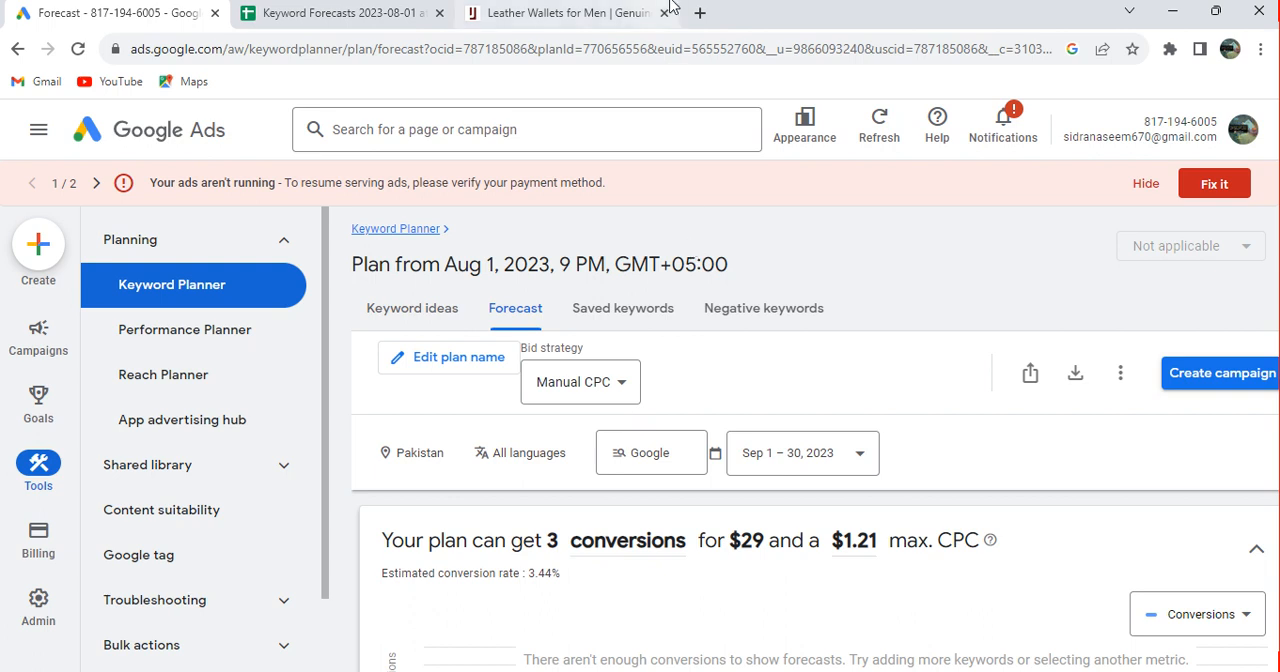
Search Google for "online quran academy" in a new browser tab and look through the results
{"action": "left_click", "coordinate": [702, 14]}
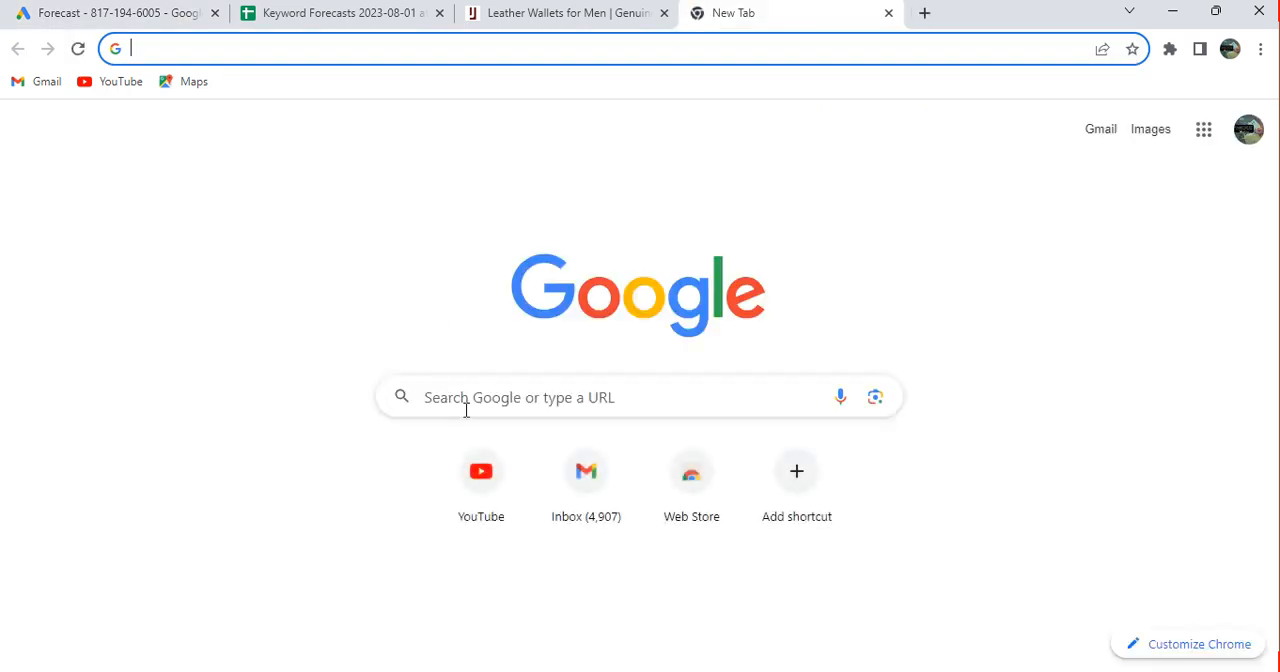
{"action": "left_click", "coordinate": [466, 409]}
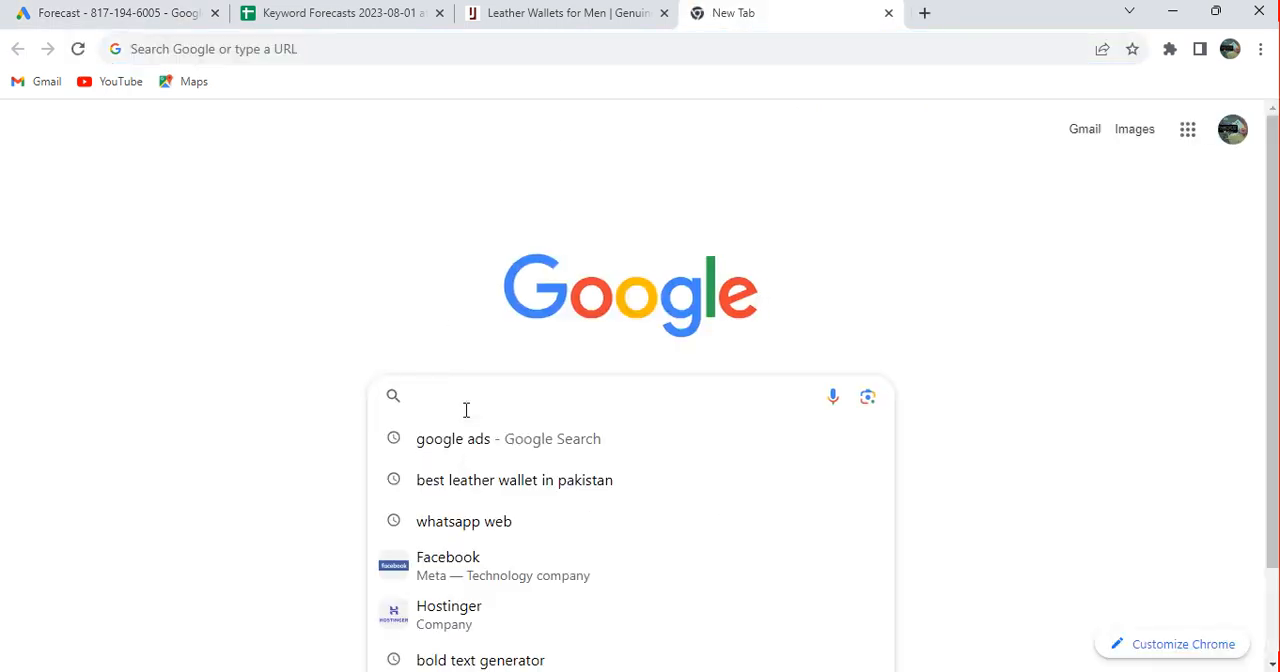
{"action": "type", "text": "online"}
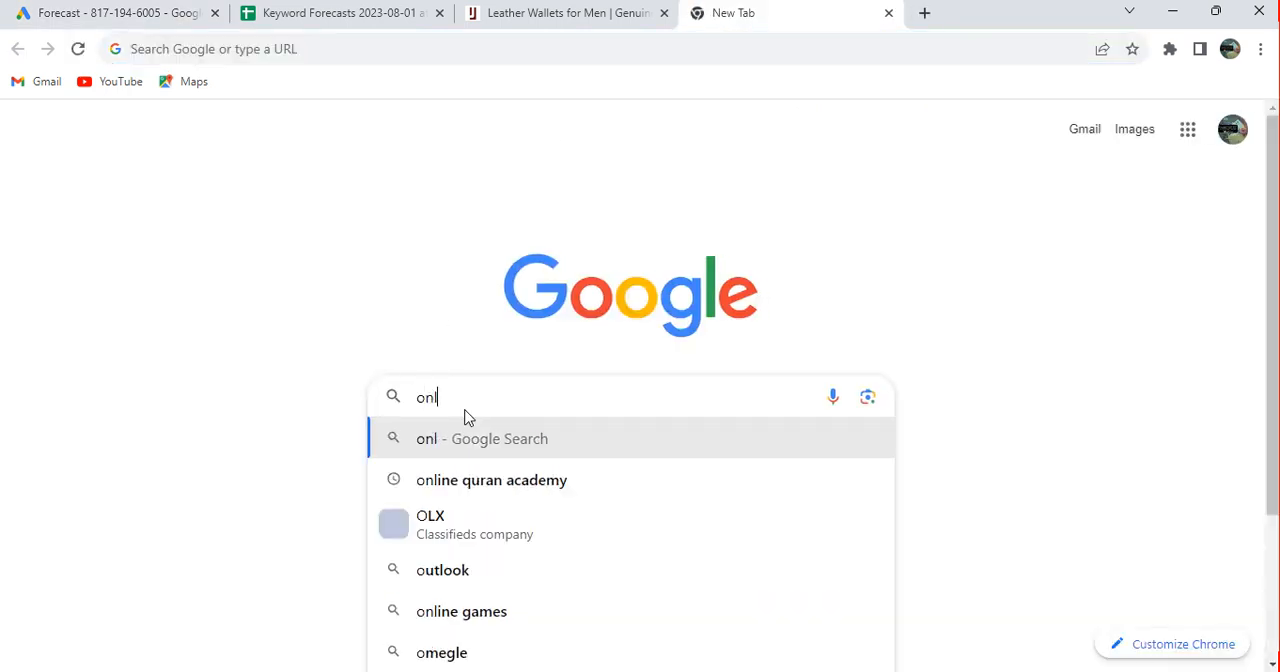
{"action": "left_click", "coordinate": [546, 483]}
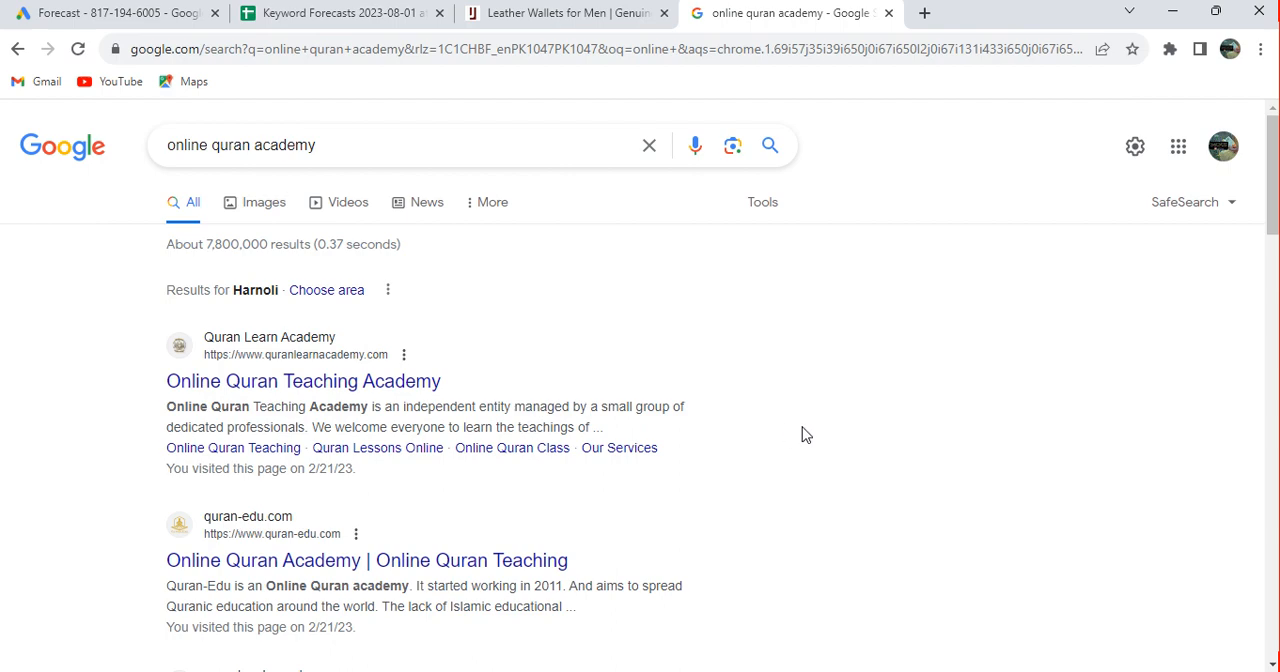
{"action": "scroll", "coordinate": [804, 434], "scroll_direction": "down", "scroll_amount": 1}
{"action": "scroll", "coordinate": [804, 434], "scroll_direction": "down", "scroll_amount": 4}
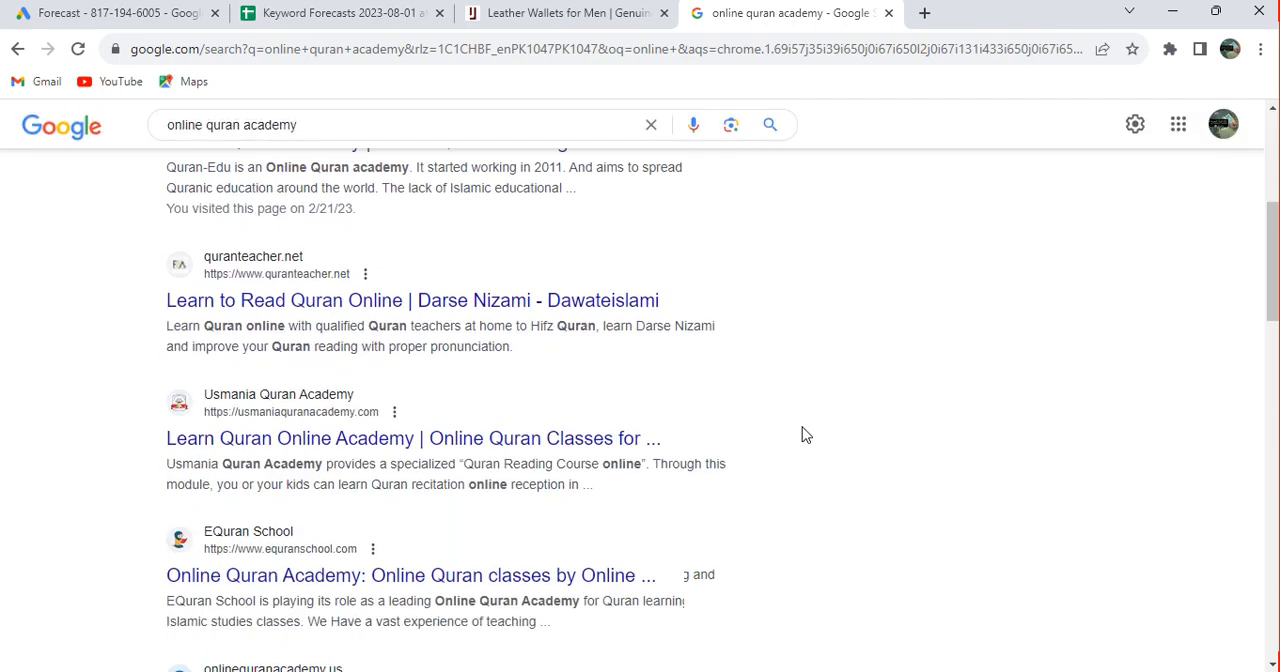
{"action": "scroll", "coordinate": [804, 434], "scroll_direction": "up", "scroll_amount": 4}
{"action": "scroll", "coordinate": [804, 434], "scroll_direction": "up", "scroll_amount": 2}
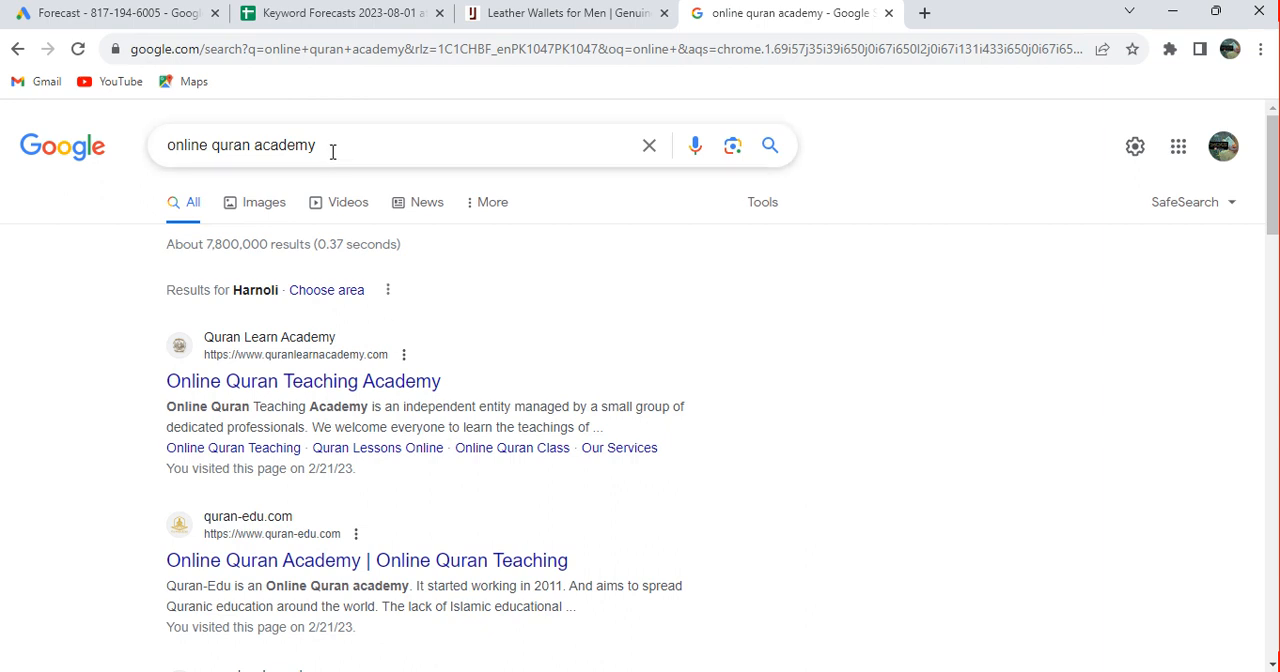
Search Google for "online shopping in pakistan" and look through the results
{"action": "key", "text": "BackSpace"}
{"action": "key", "text": "BackSpace"}
{"action": "key", "text": "BackSpace"}
{"action": "key", "text": "BackSpace"}
{"action": "key", "text": "BackSpace"}
{"action": "key", "text": "BackSpace"}
{"action": "key", "text": "BackSpace"}
{"action": "key", "text": "BackSpace"}
{"action": "key", "text": "BackSpace"}
{"action": "key", "text": "BackSpace"}
{"action": "key", "text": "BackSpace"}
{"action": "key", "text": "BackSpace"}
{"action": "key", "text": "BackSpace"}
{"action": "key", "text": "BackSpace"}
{"action": "key", "text": "BackSpace"}
{"action": "key", "text": "BackSpace"}
{"action": "key", "text": "BackSpace"}
{"action": "key", "text": "BackSpace"}
{"action": "key", "text": "BackSpace"}
{"action": "key", "text": "BackSpace"}
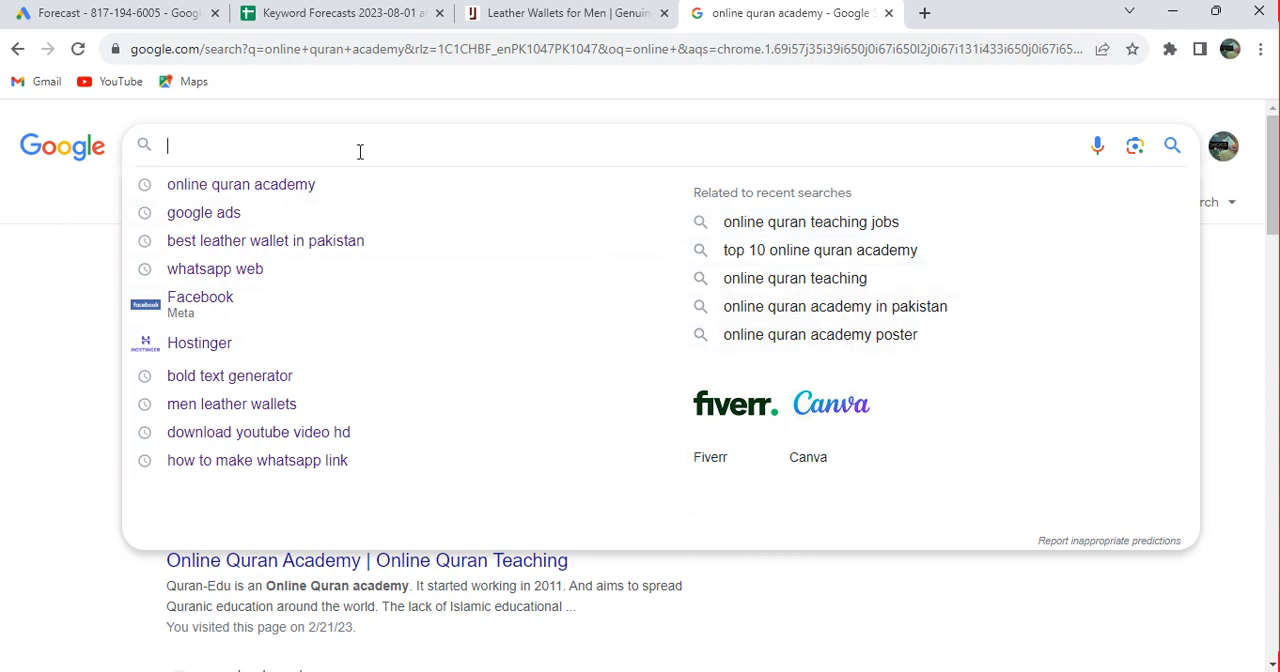
{"action": "type", "text": "online"}
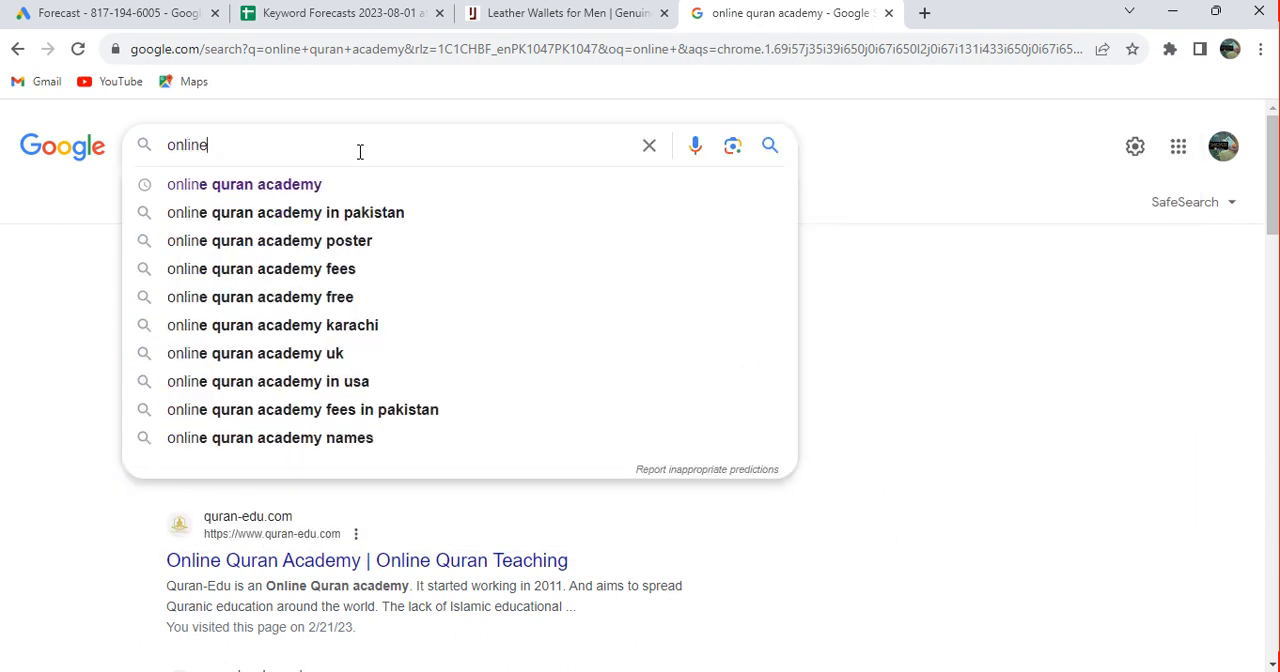
{"action": "type", "text": " sho"}
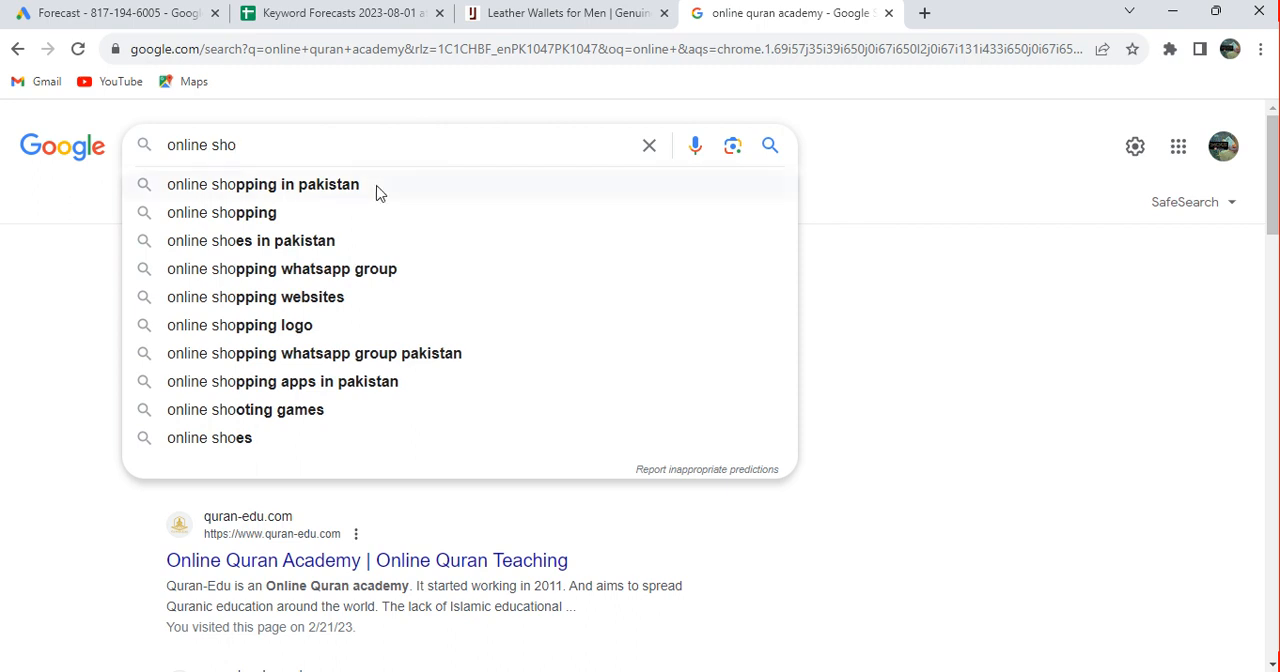
{"action": "left_click", "coordinate": [378, 189]}
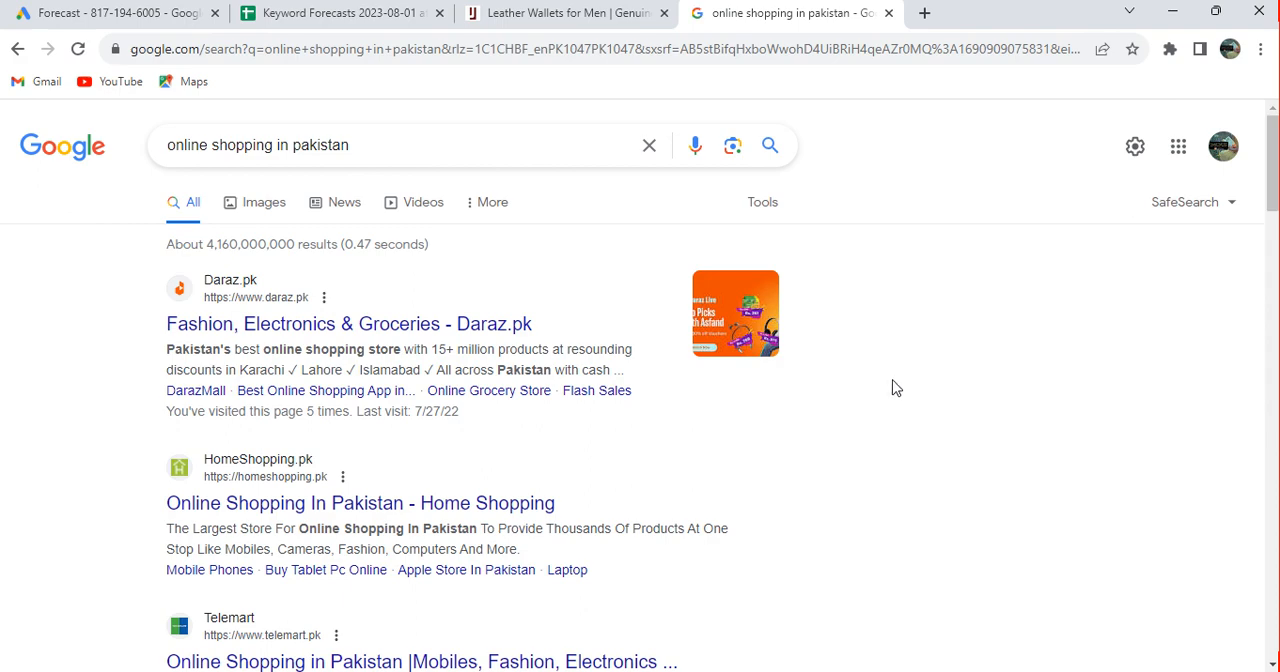
{"action": "scroll", "coordinate": [895, 388], "scroll_direction": "down", "scroll_amount": 3}
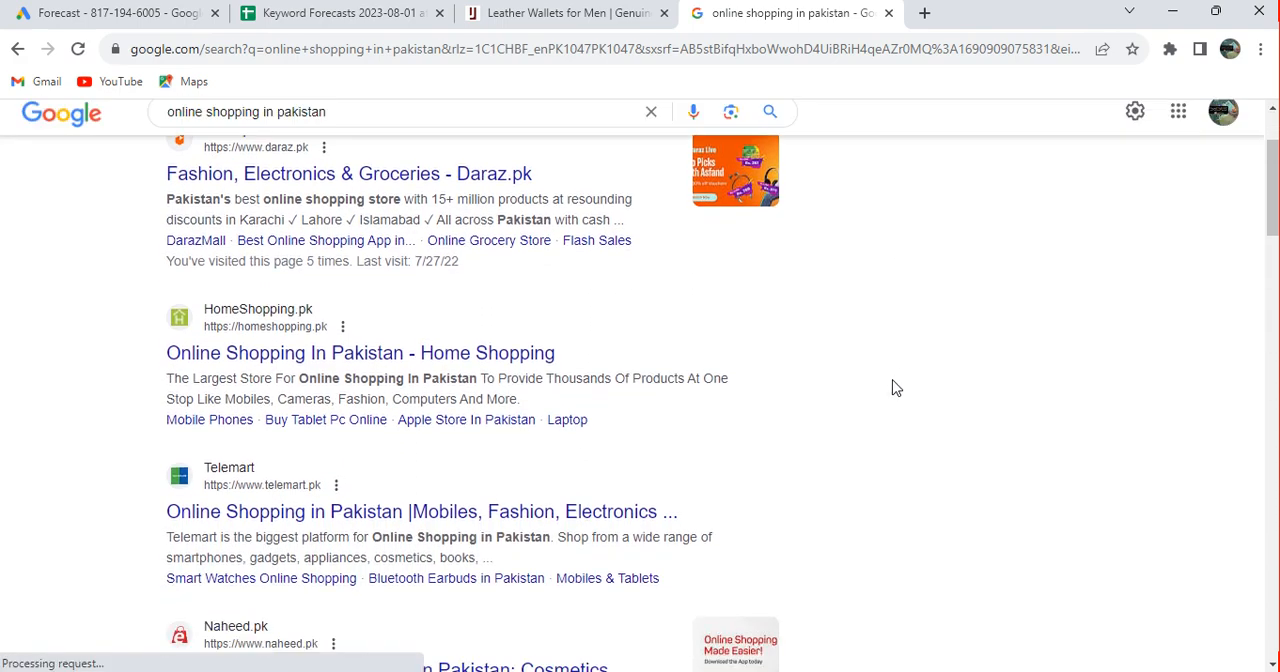
Browse further down the Google results for "online shopping in pakistan"
{"action": "scroll", "coordinate": [895, 388], "scroll_direction": "down", "scroll_amount": 5}
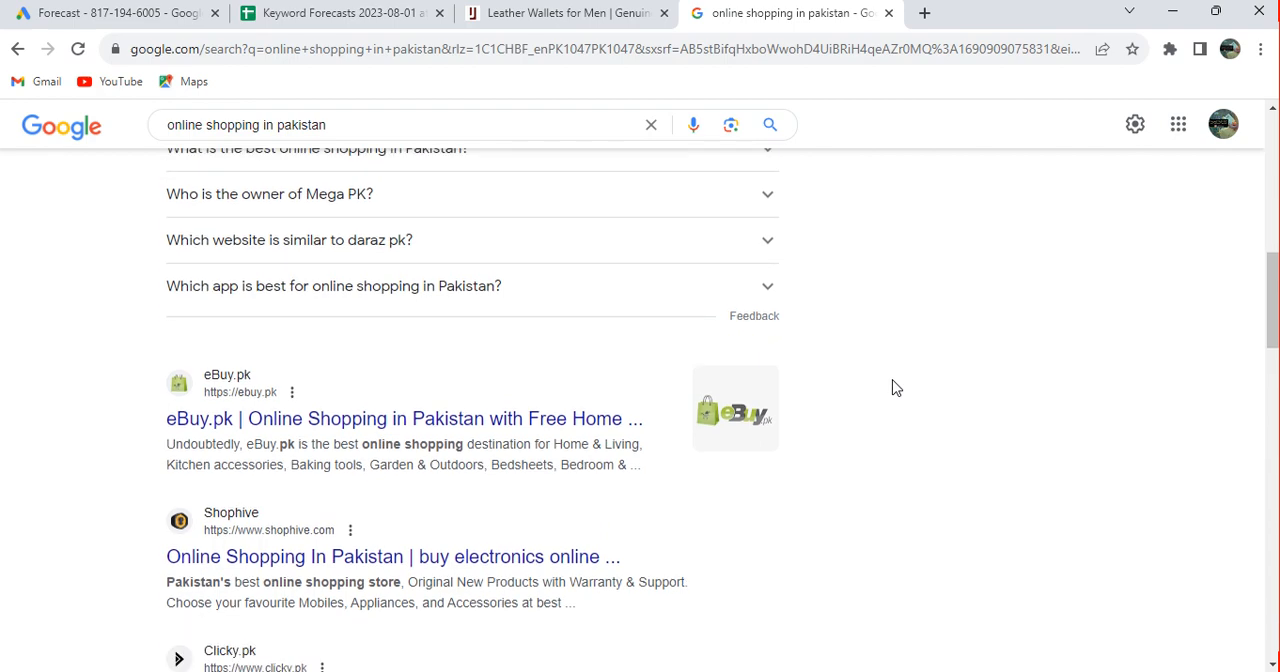
{"action": "scroll", "coordinate": [895, 388], "scroll_direction": "down", "scroll_amount": 5}
{"action": "scroll", "coordinate": [895, 388], "scroll_direction": "up", "scroll_amount": 10}
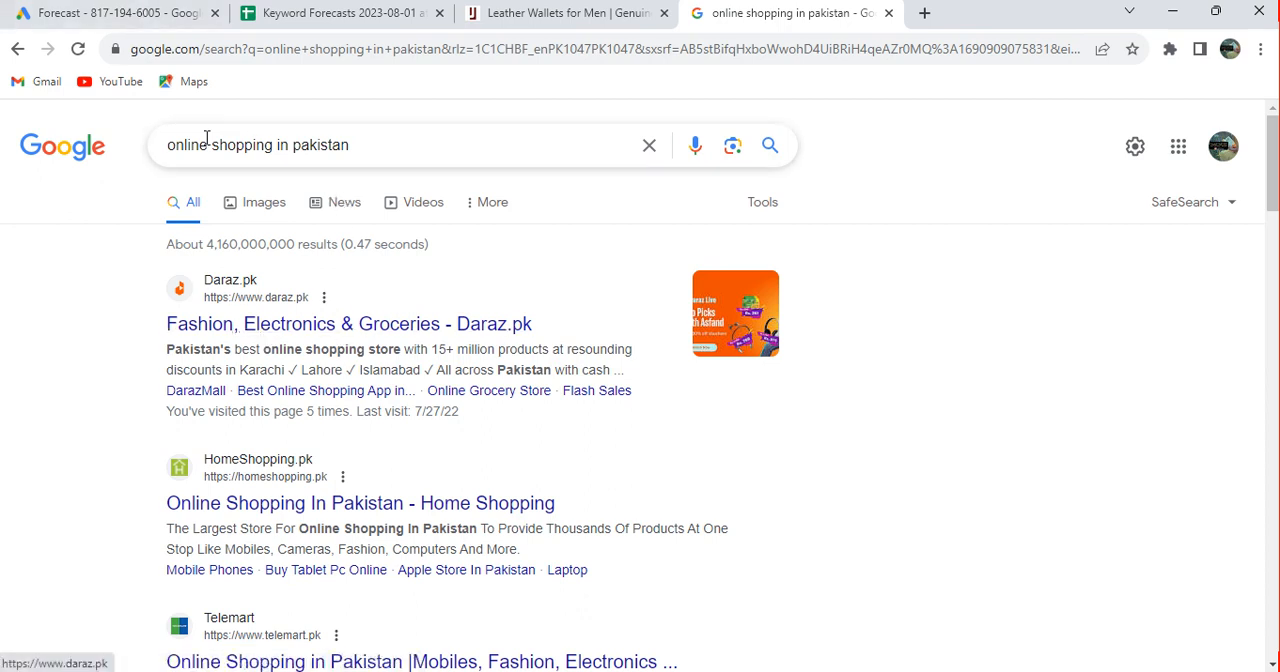
Return to the Google Ads forecast, go back to the Keyword Planner home page and start discovering new keywords
{"action": "left_click", "coordinate": [118, 13]}
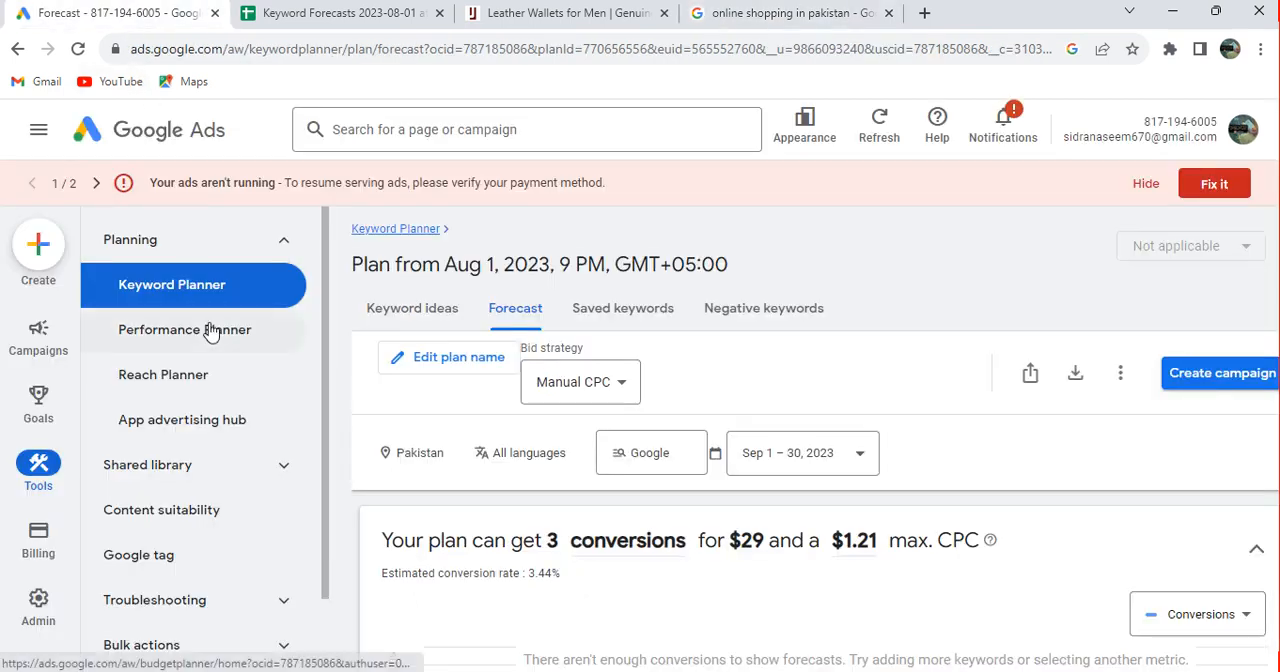
{"action": "left_click", "coordinate": [418, 229]}
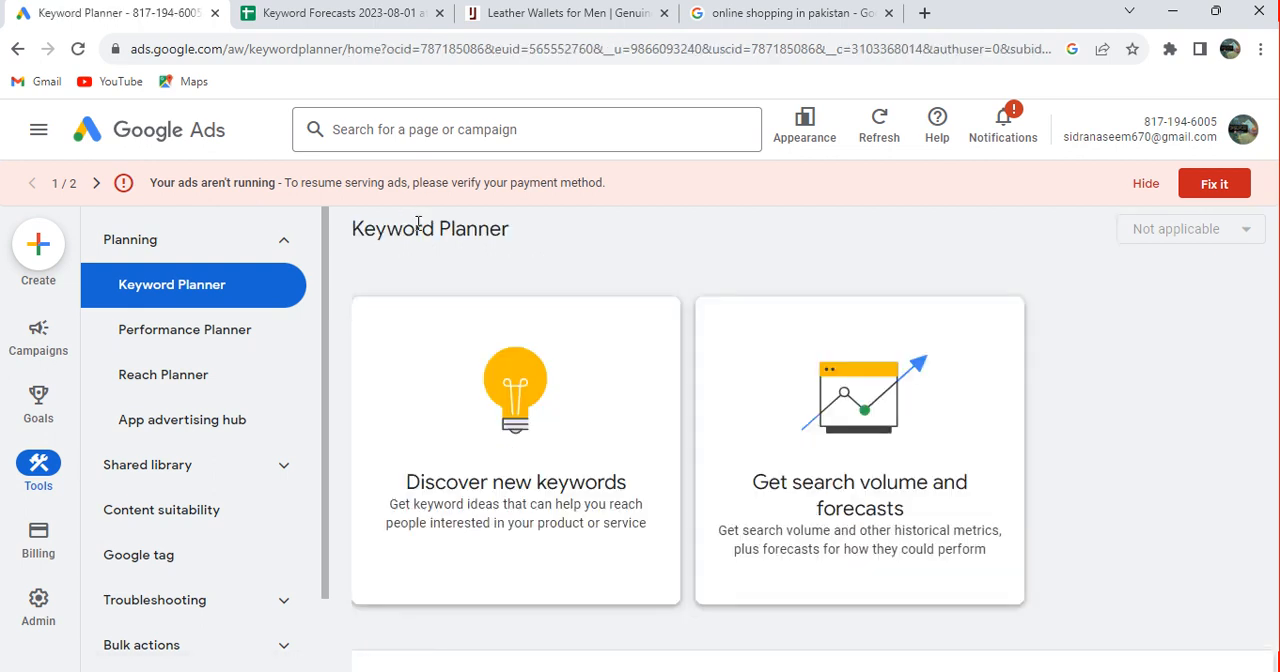
{"action": "left_click", "coordinate": [585, 438]}
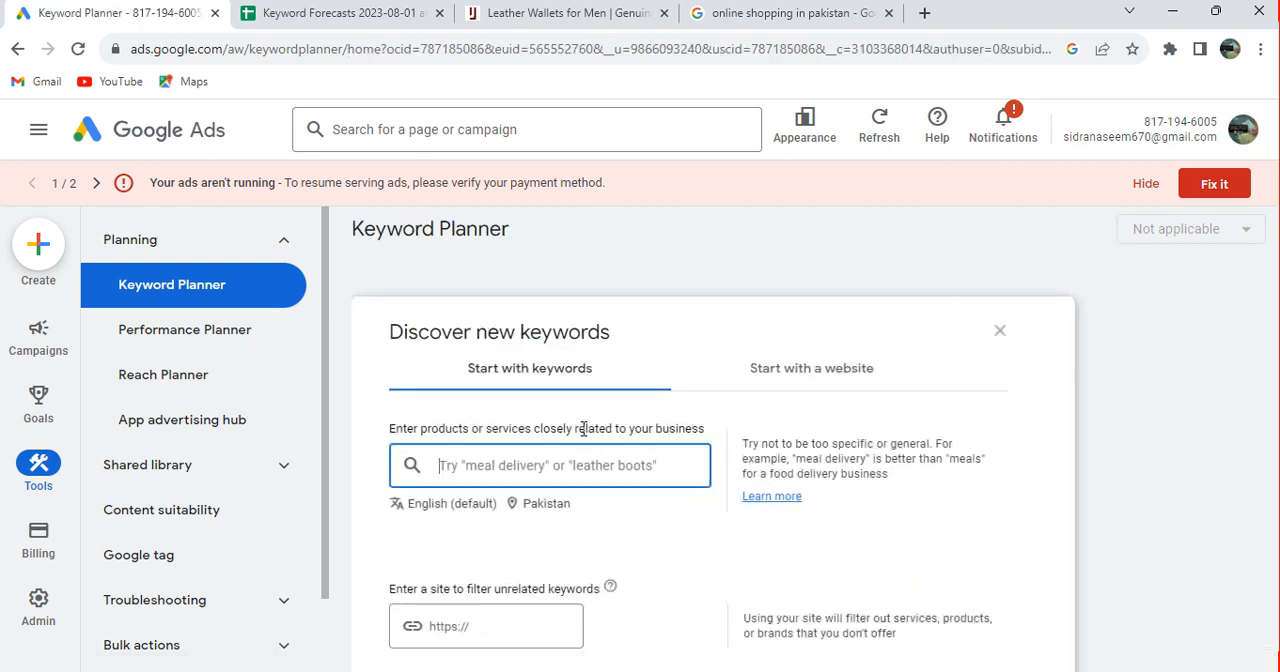
Search Google for "best leather wallet in pakistan" in the Jafferjees tab and open the Blackbird Leathers article on top wallet brands
{"action": "left_click", "coordinate": [600, 10]}
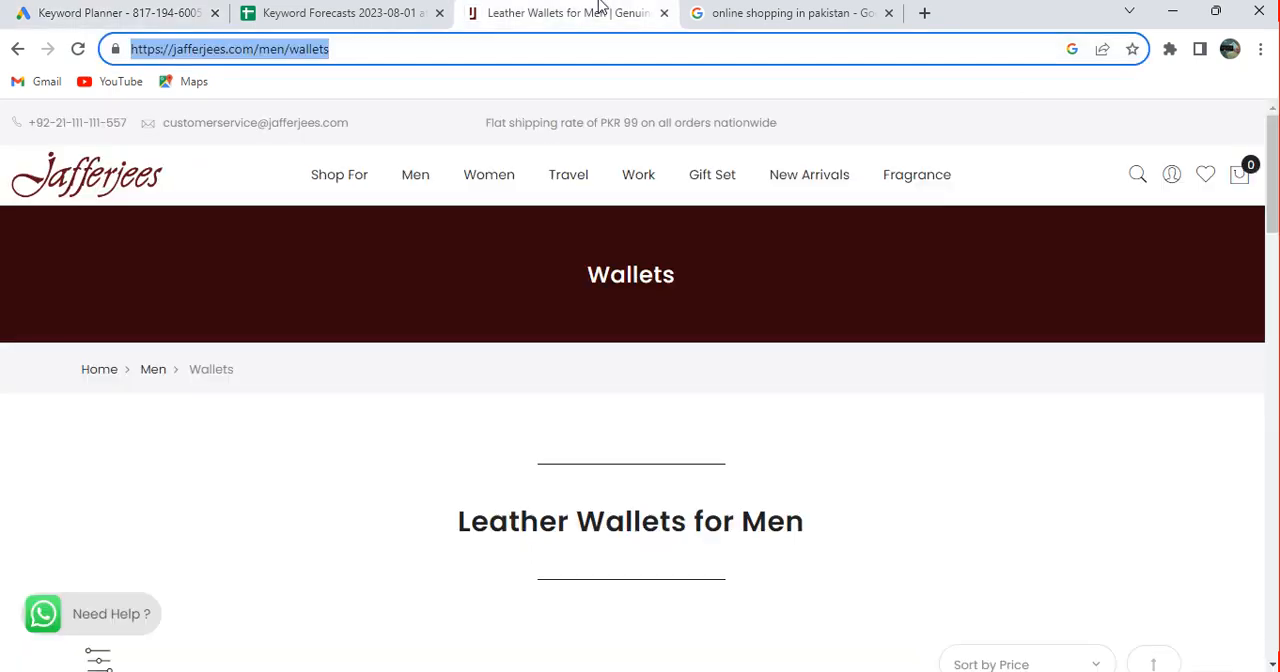
{"action": "left_click", "coordinate": [15, 50]}
{"action": "left_click", "coordinate": [15, 50]}
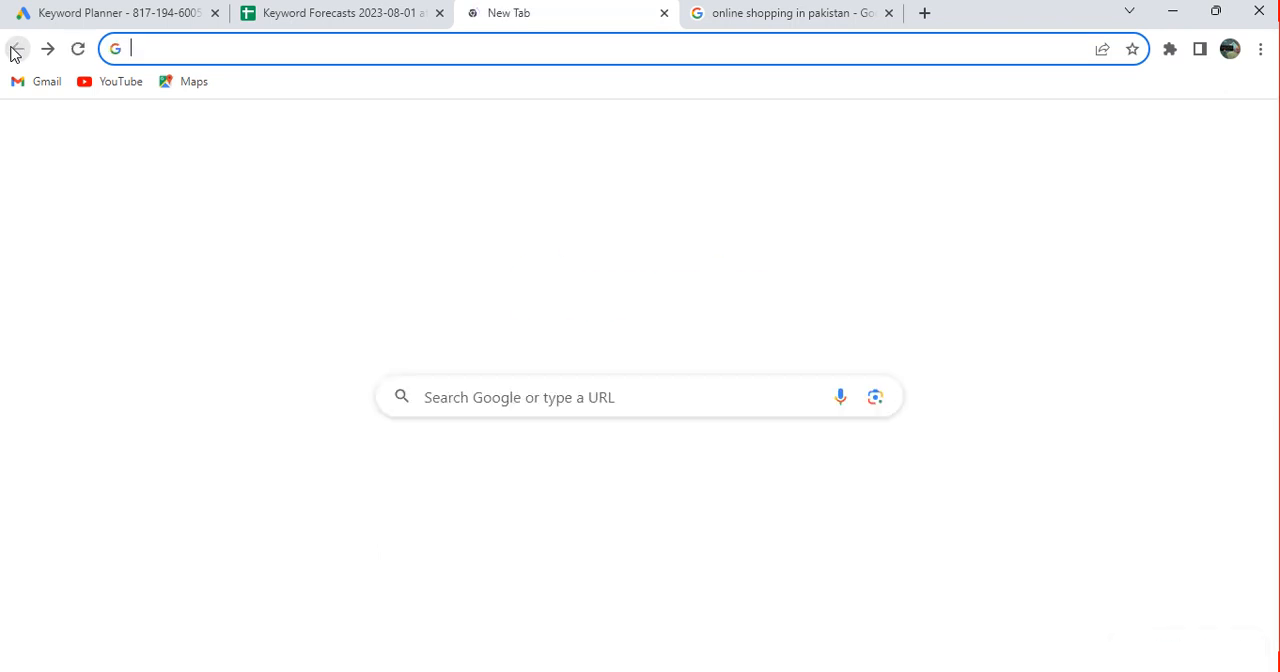
{"action": "left_click", "coordinate": [481, 388]}
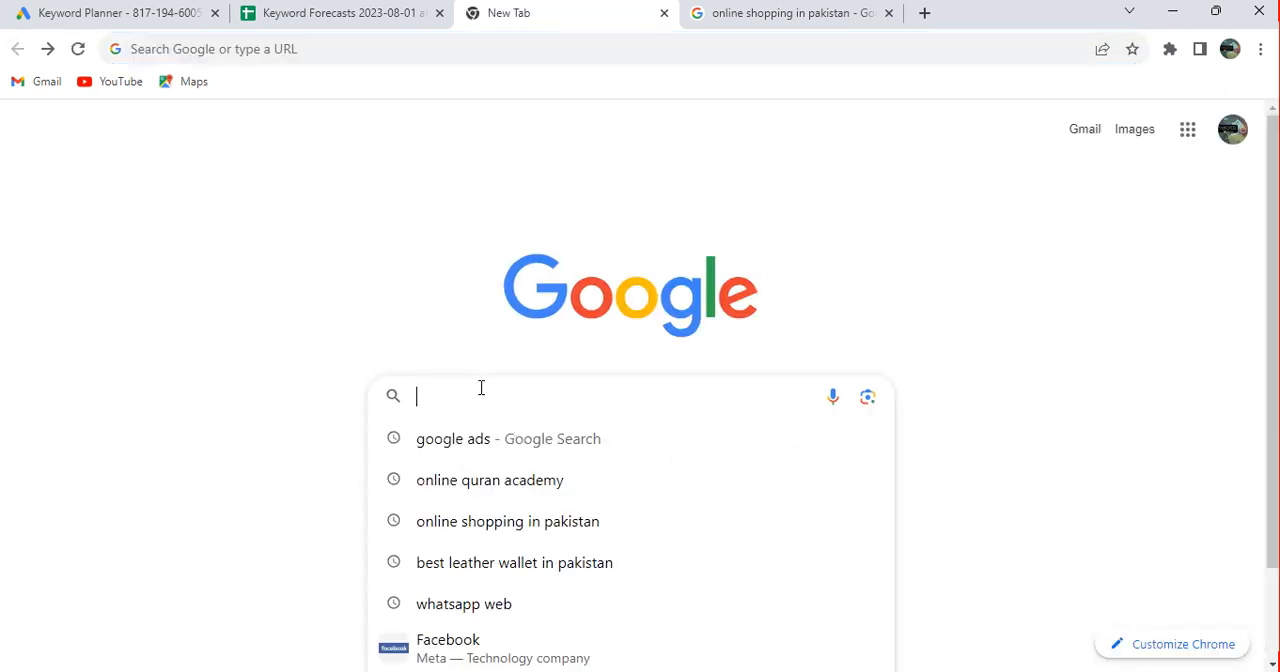
{"action": "left_click", "coordinate": [489, 562]}
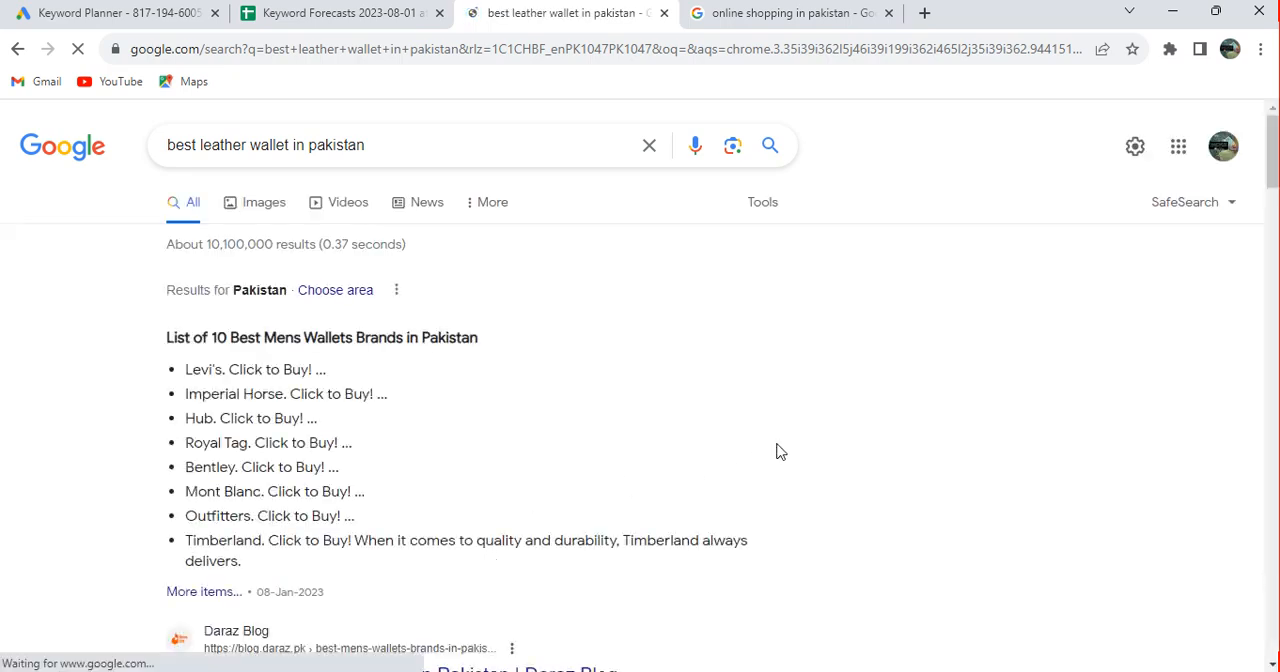
{"action": "scroll", "coordinate": [826, 443], "scroll_direction": "down", "scroll_amount": 3}
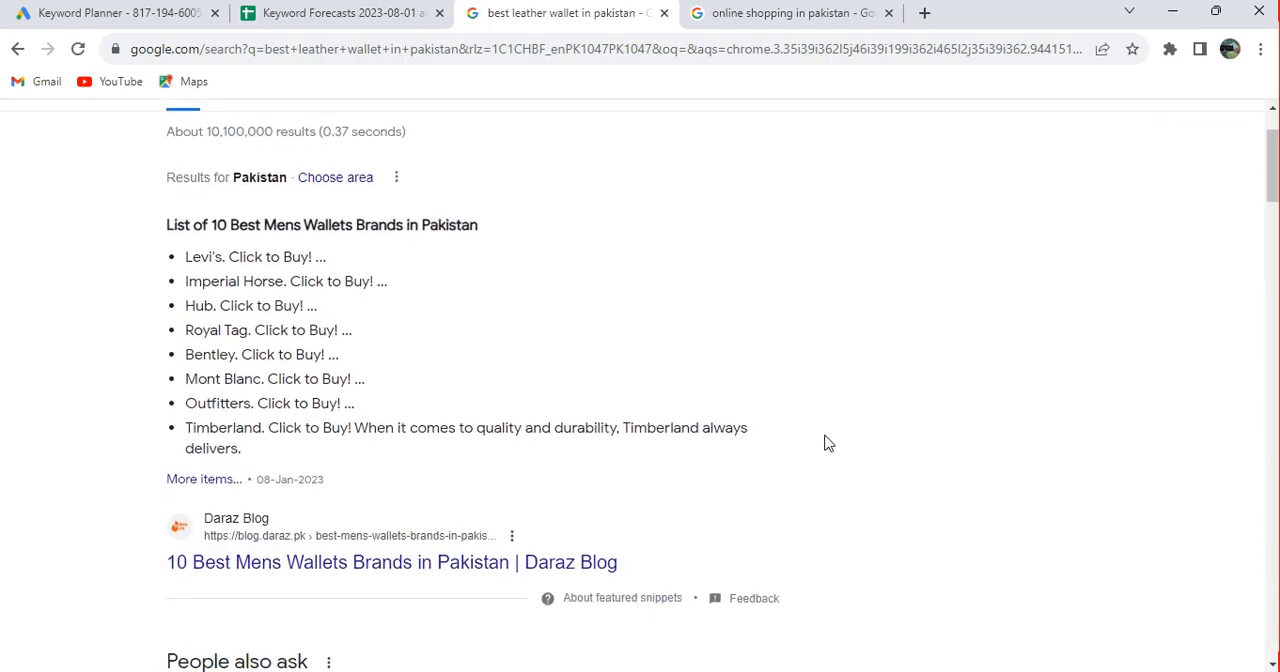
{"action": "scroll", "coordinate": [826, 443], "scroll_direction": "down", "scroll_amount": 5}
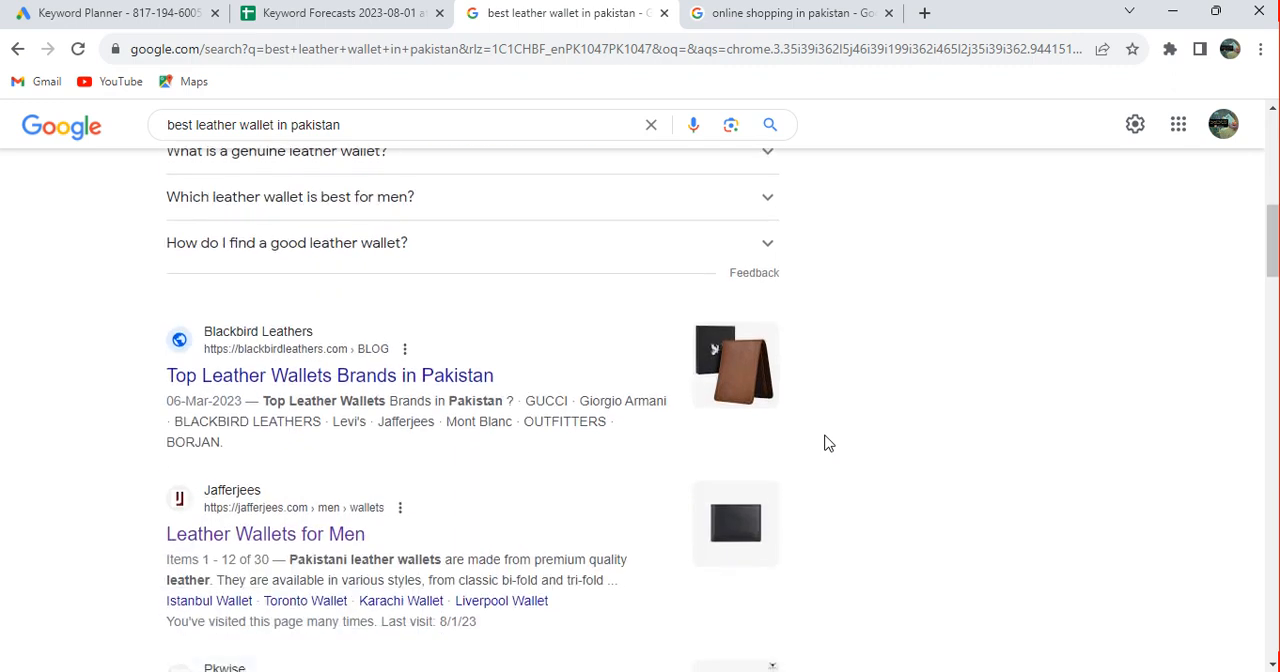
{"action": "left_click", "coordinate": [433, 377]}
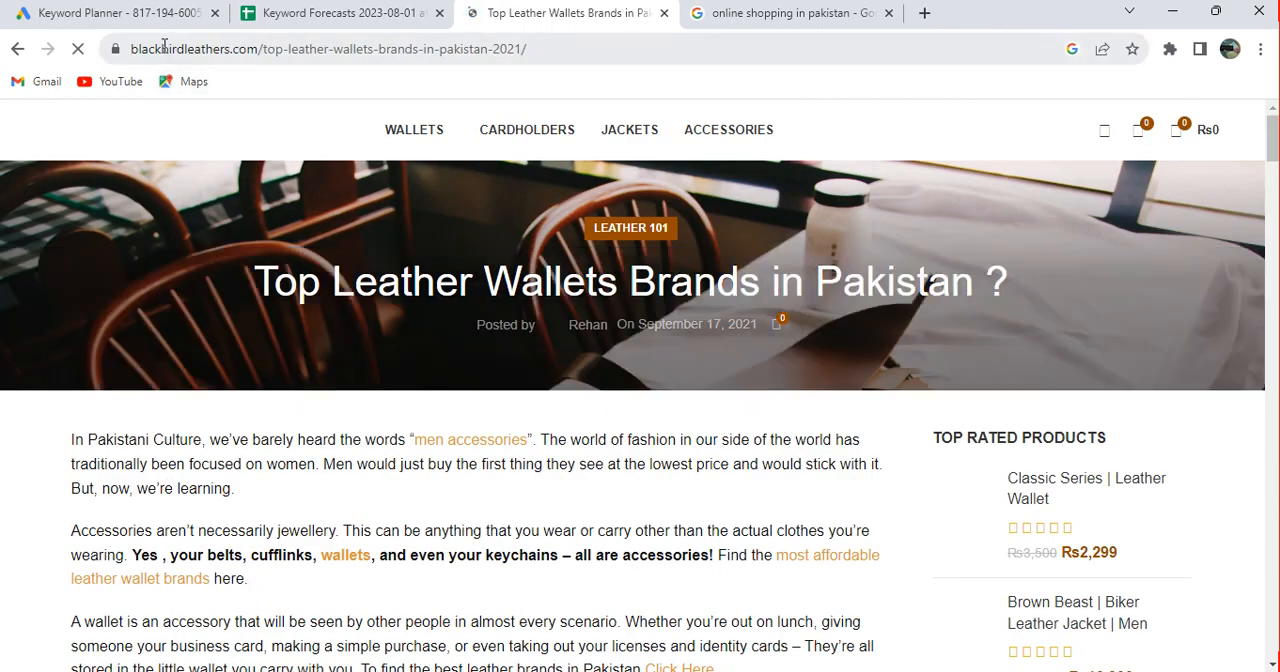
Copy the Blackbird Leathers article's URL and enter it in Keyword Planner as the site for filtering unrelated keywords
{"action": "double_click", "coordinate": [165, 49]}
{"action": "double_click", "coordinate": [165, 49]}
{"action": "triple_click", "coordinate": [165, 49]}
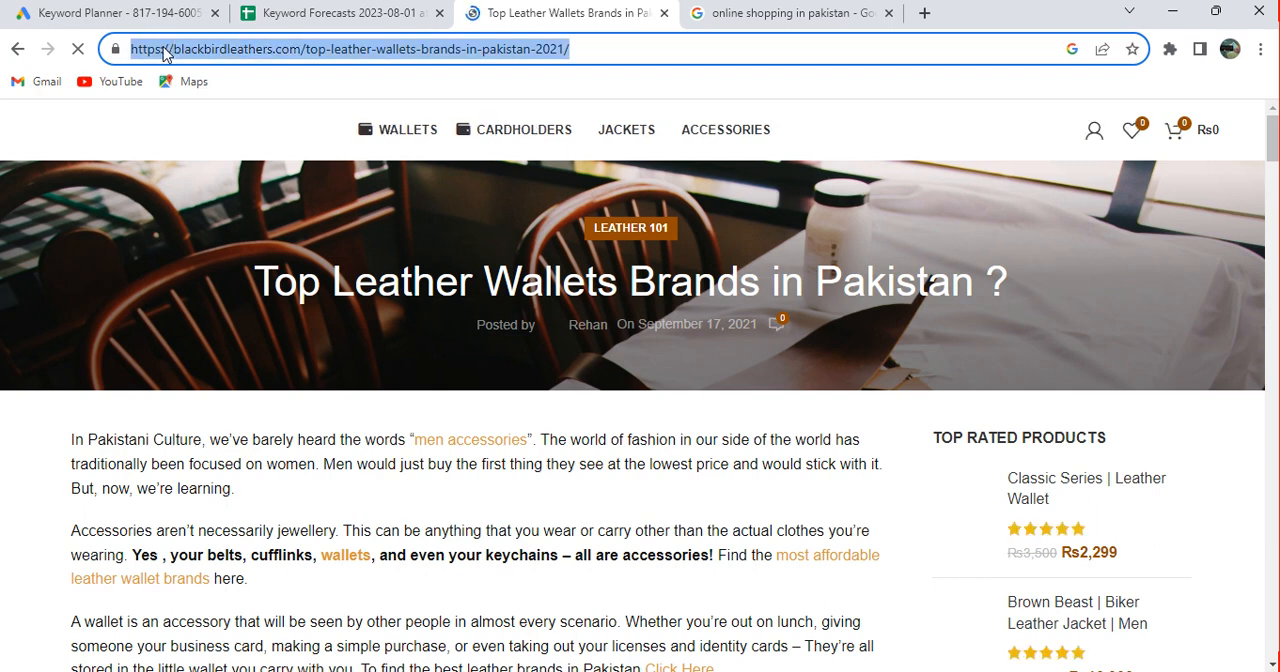
{"action": "right_click", "coordinate": [164, 50]}
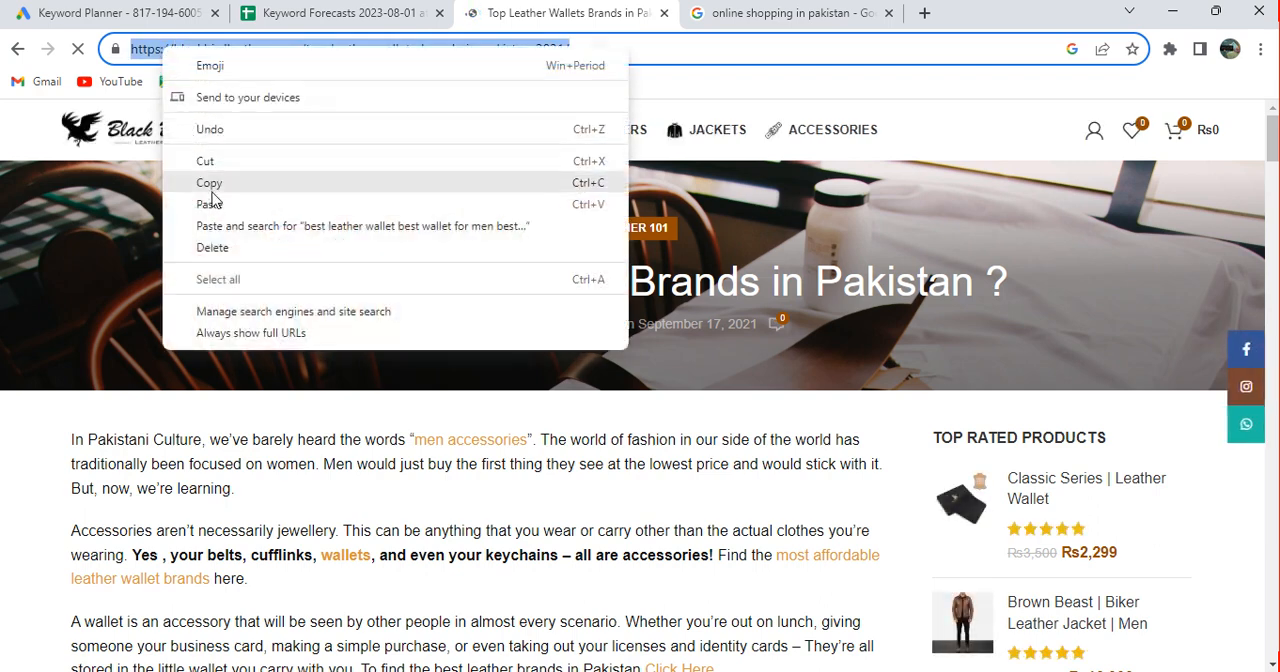
{"action": "left_click", "coordinate": [208, 182]}
{"action": "left_click", "coordinate": [190, 10]}
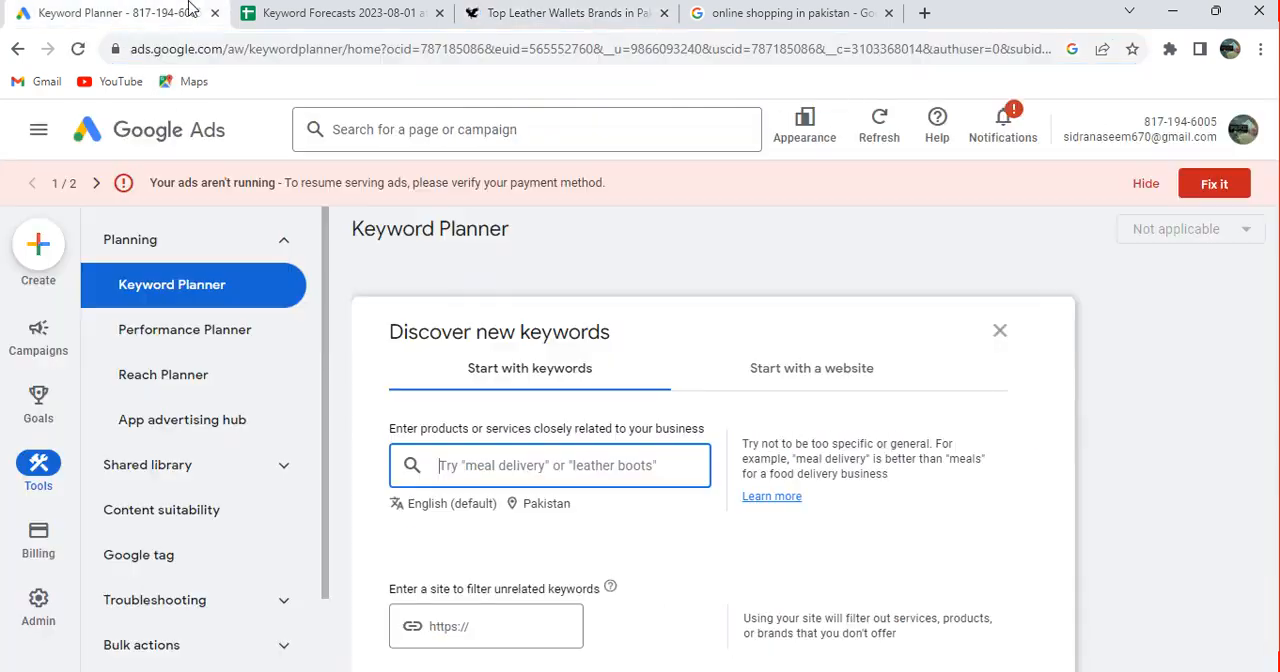
{"action": "left_click", "coordinate": [478, 624]}
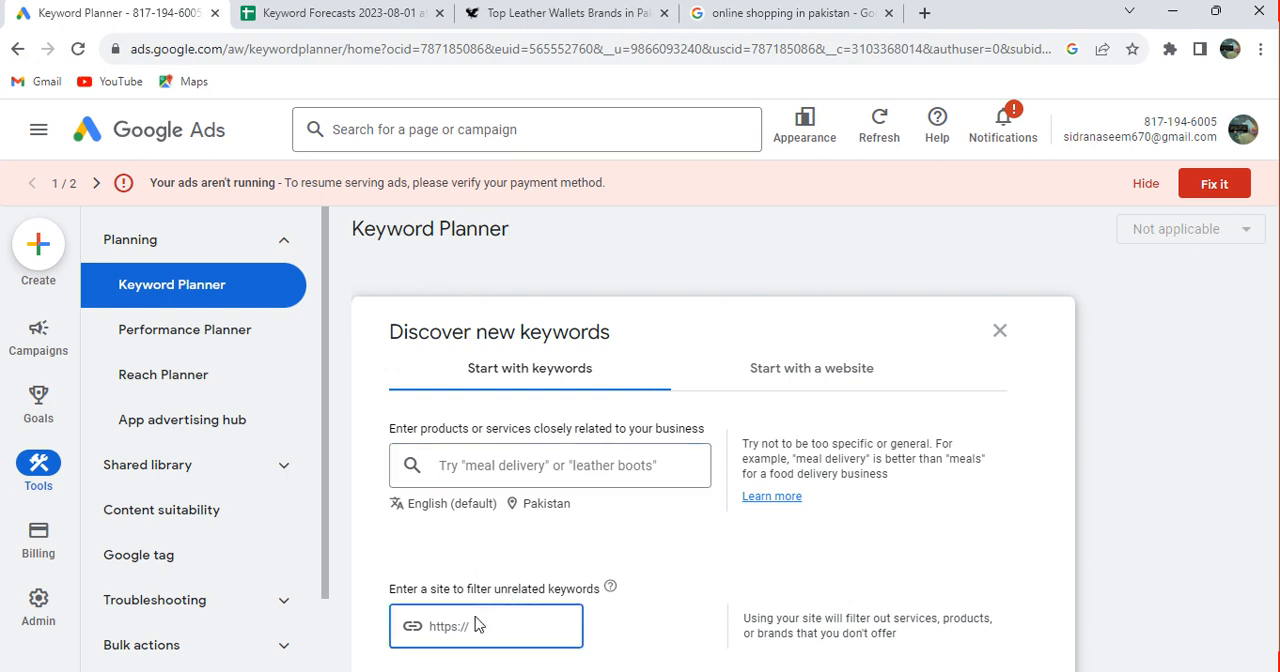
{"action": "key", "text": "ctrl+v"}
Add "leather wallet" as the seed keyword and get the keyword results
{"action": "left_click", "coordinate": [524, 462]}
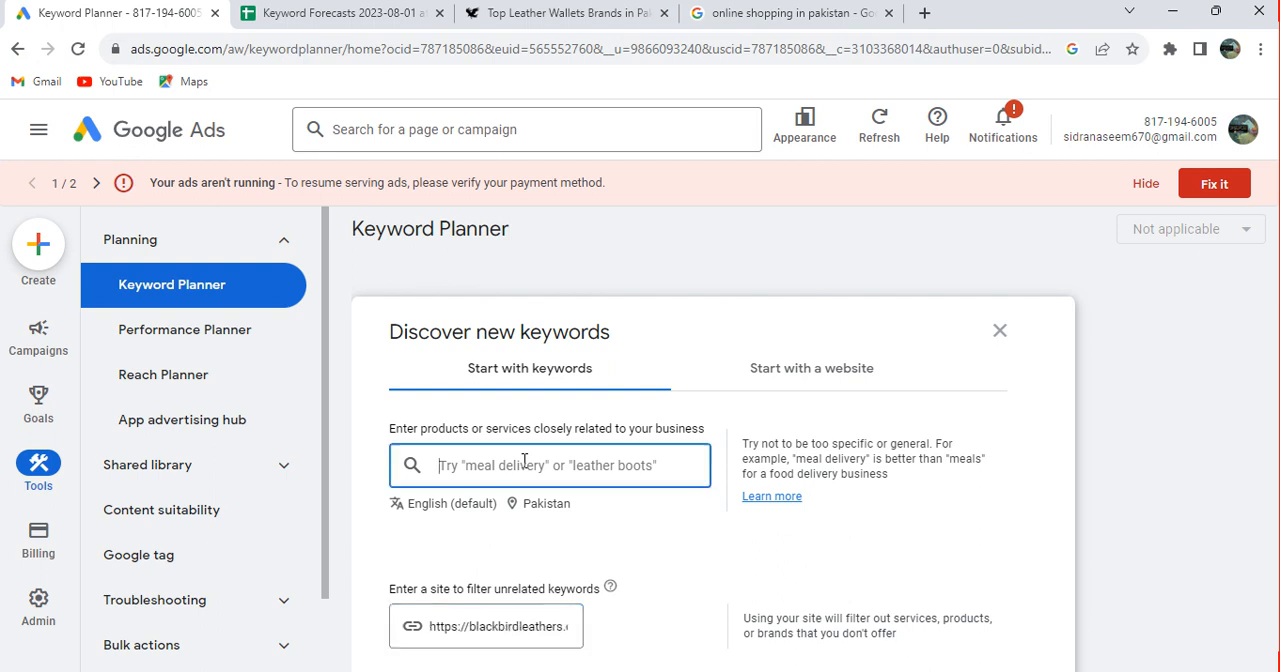
{"action": "type", "text": "le"}
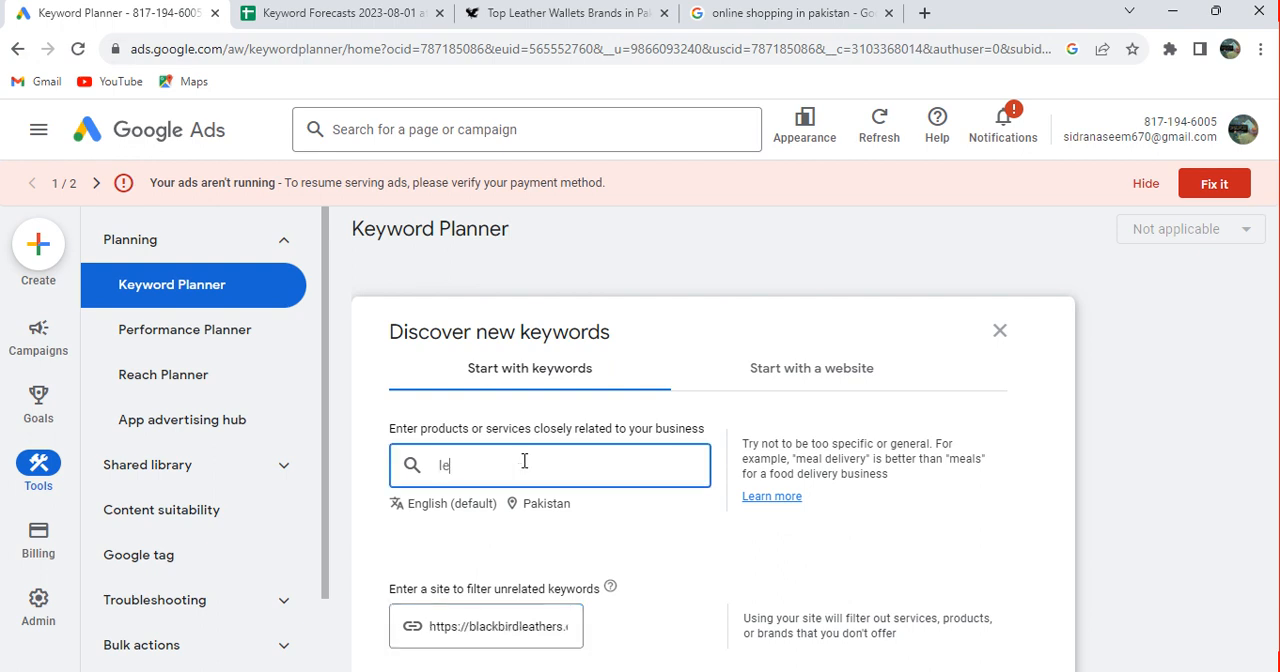
{"action": "type", "text": "ather w"}
{"action": "key", "text": "Return"}
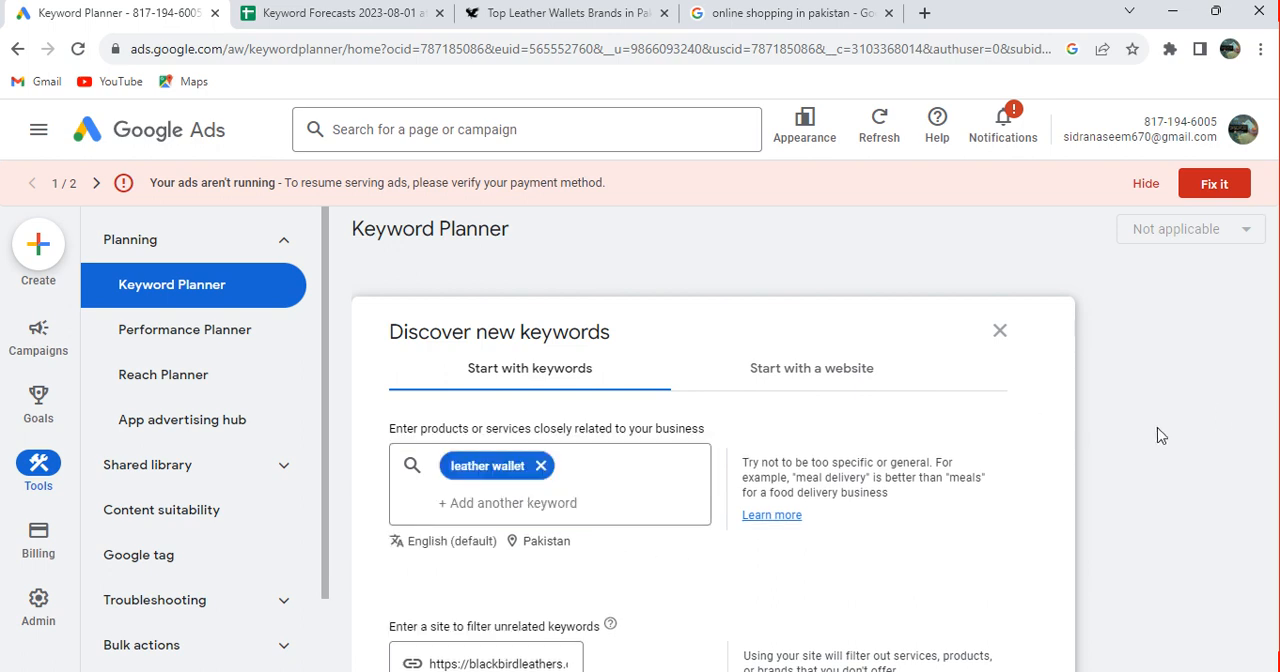
{"action": "scroll", "coordinate": [1160, 436], "scroll_direction": "down", "scroll_amount": 2}
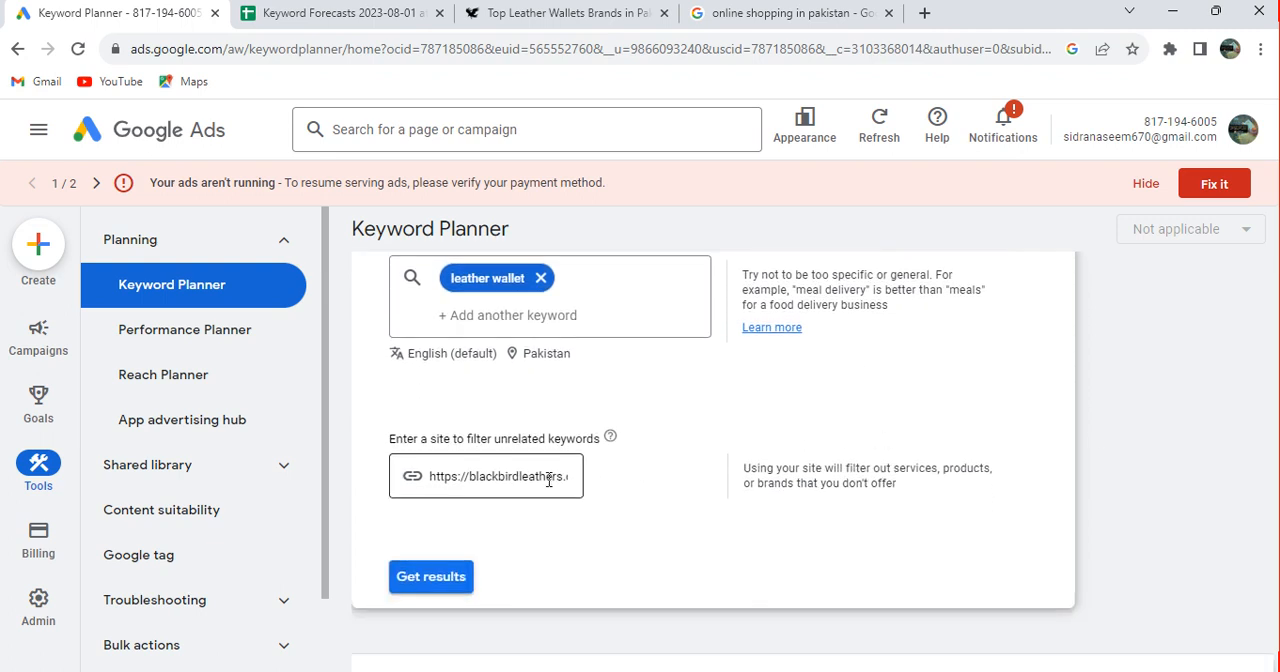
{"action": "left_click", "coordinate": [441, 586]}
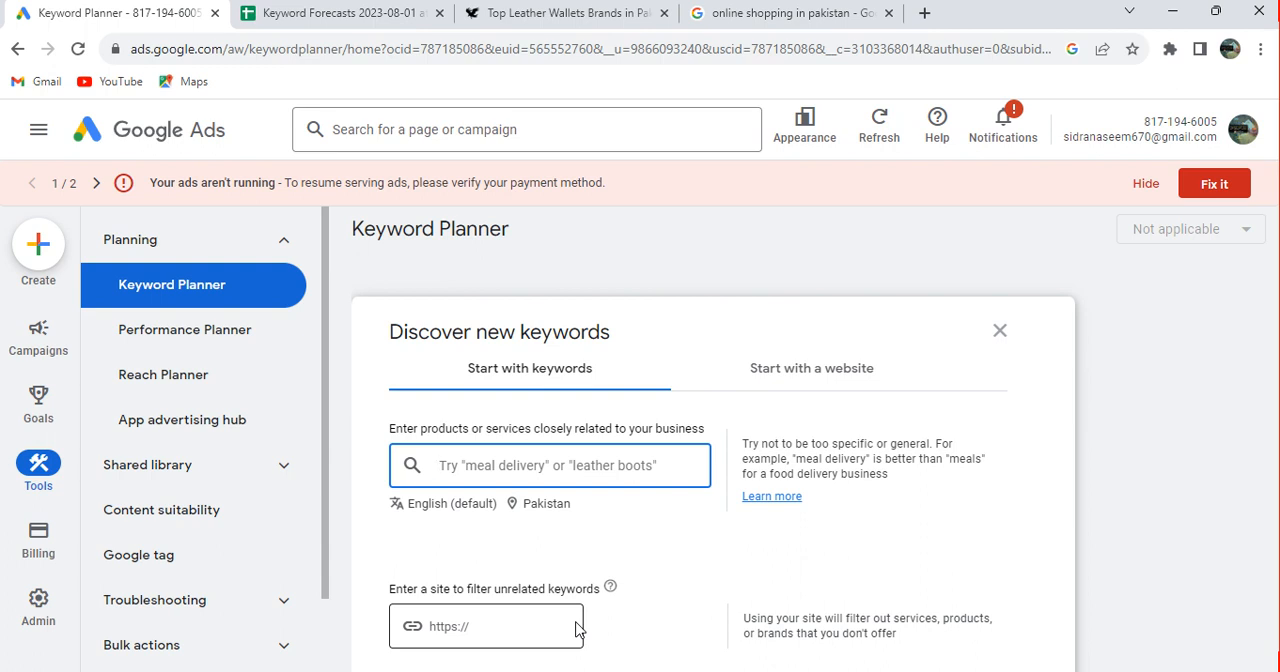
Get keyword ideas starting from a website, using only the copied Blackbird Leathers article page as the source
{"action": "left_click", "coordinate": [826, 372]}
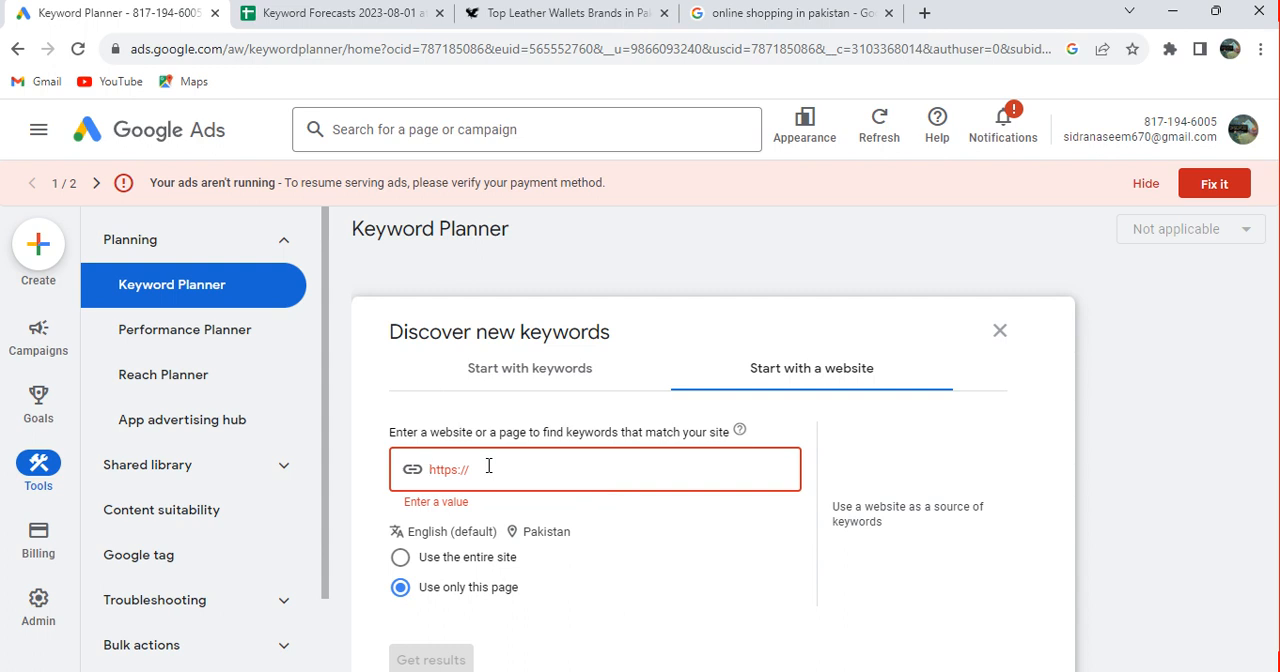
{"action": "key", "text": "ctrl+v"}
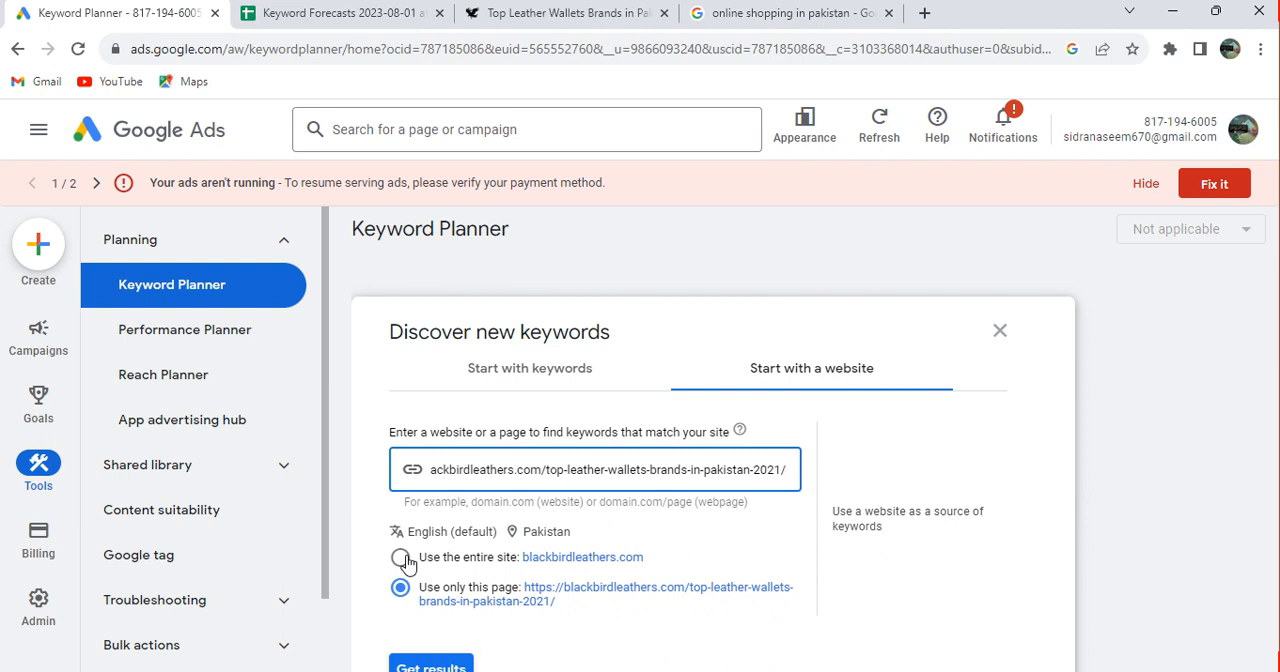
{"action": "left_click", "coordinate": [1149, 480]}
{"action": "scroll", "coordinate": [1149, 480], "scroll_direction": "down", "scroll_amount": 1}
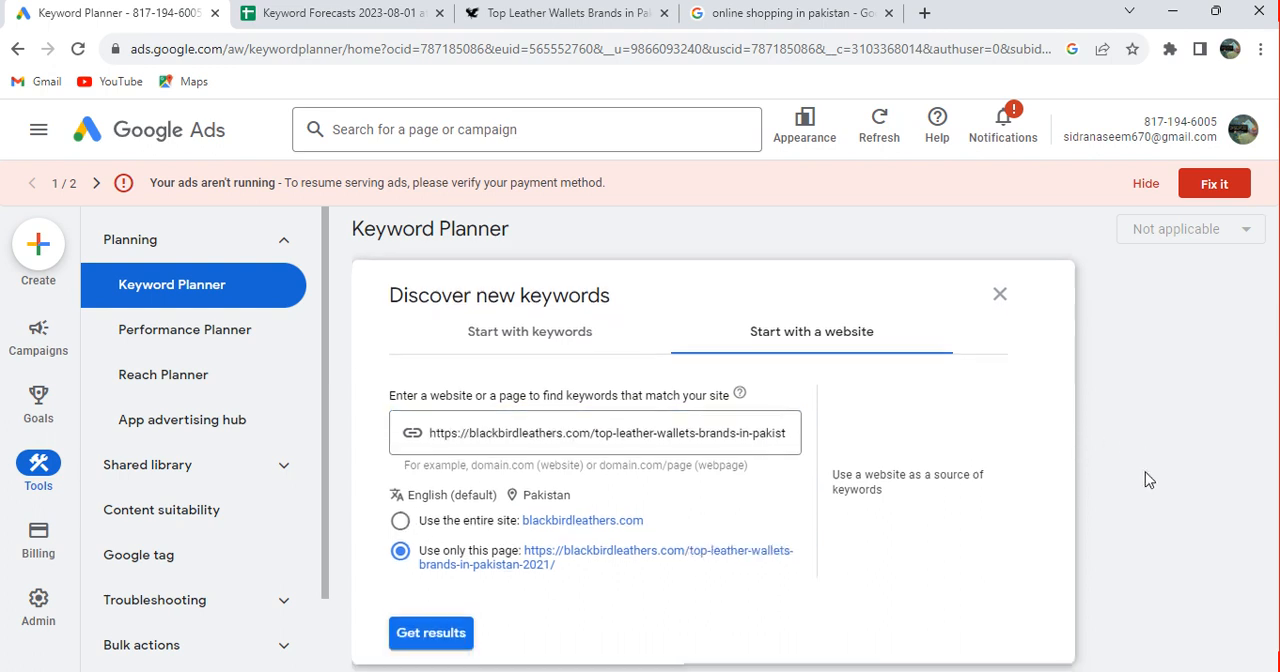
{"action": "scroll", "coordinate": [1145, 478], "scroll_direction": "down", "scroll_amount": 1}
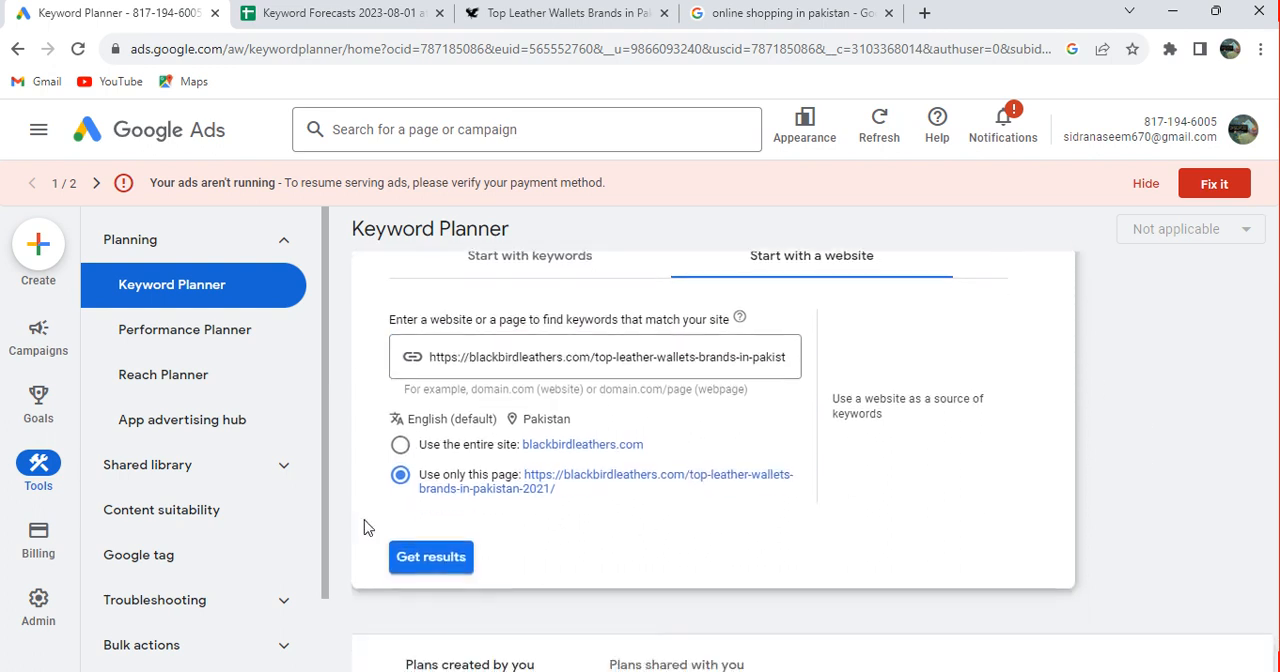
{"action": "left_click", "coordinate": [431, 562]}
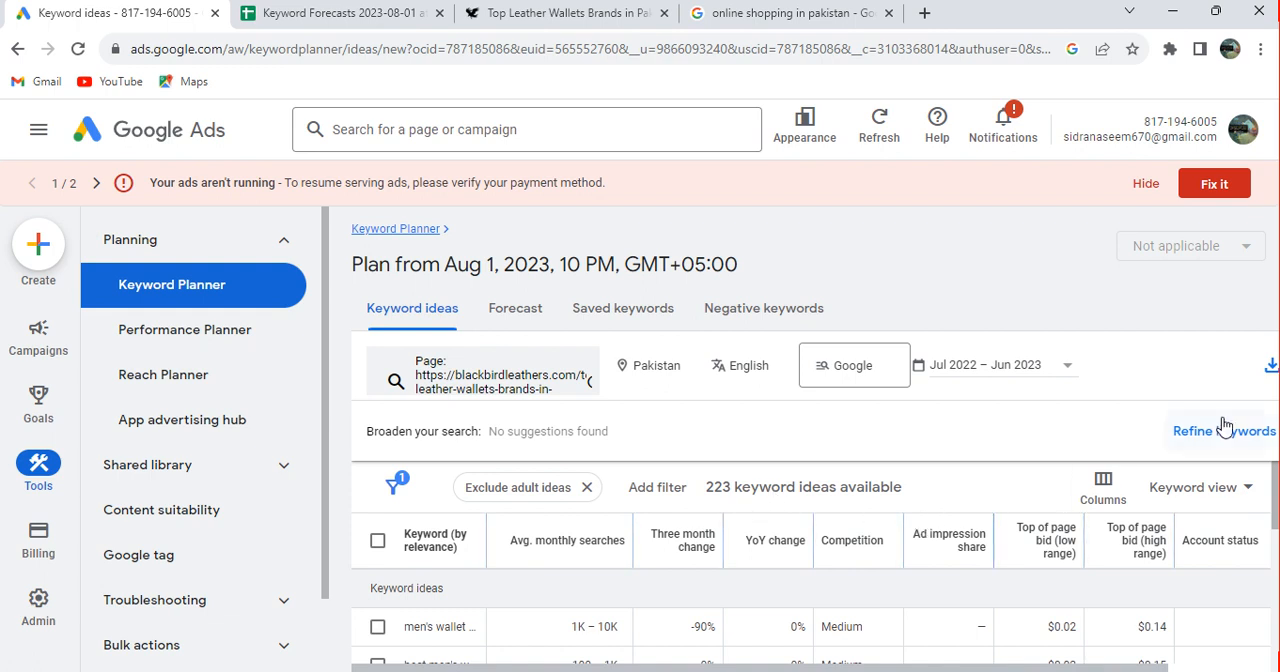
Download the keyword ideas to Google Sheets in My Drive and open the resulting spreadsheet
{"action": "left_click", "coordinate": [1271, 367]}
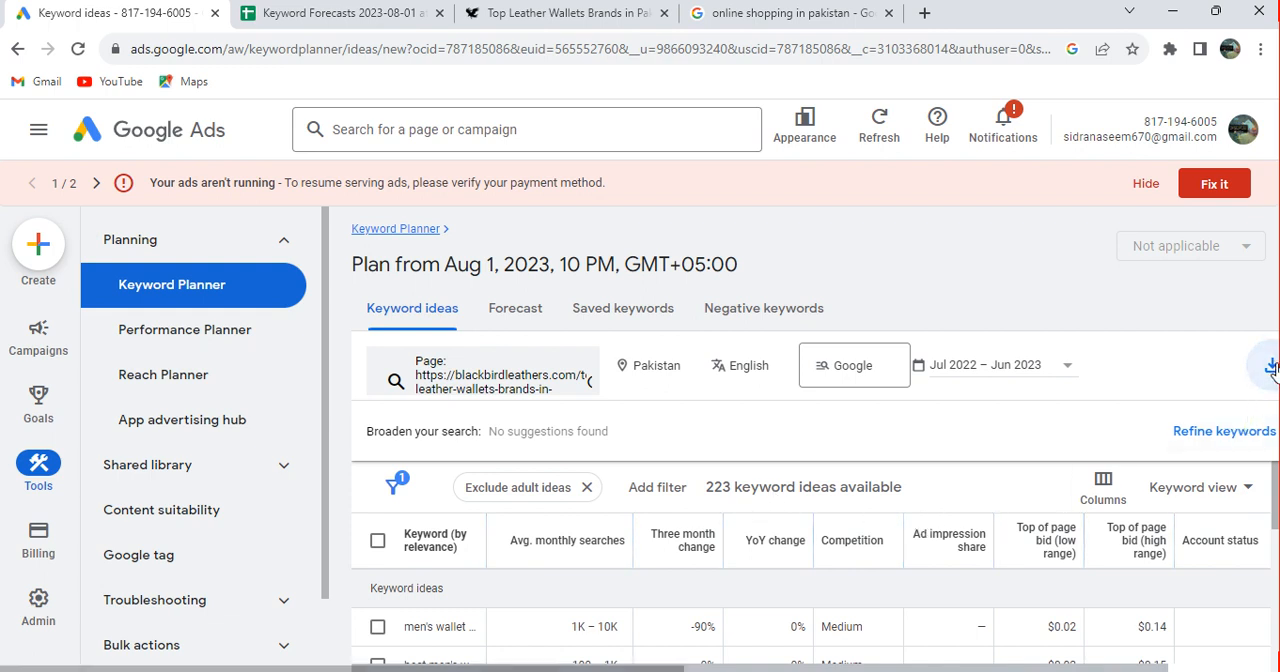
{"action": "left_click", "coordinate": [1203, 441]}
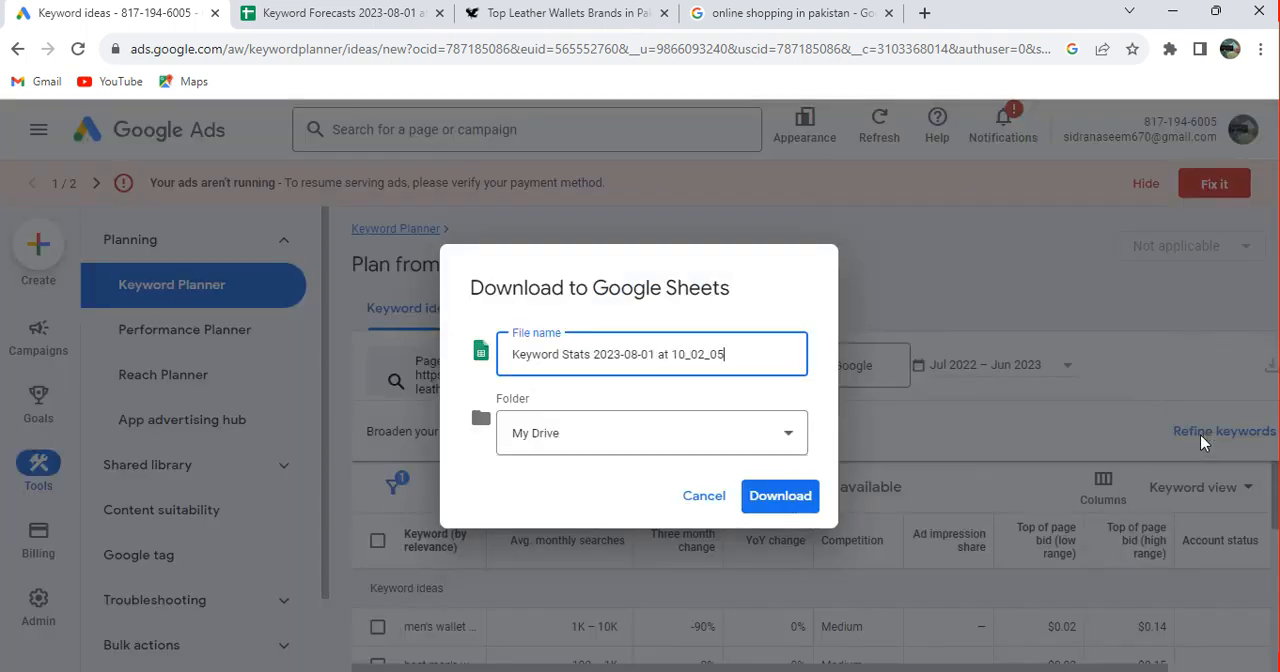
{"action": "left_click", "coordinate": [795, 495]}
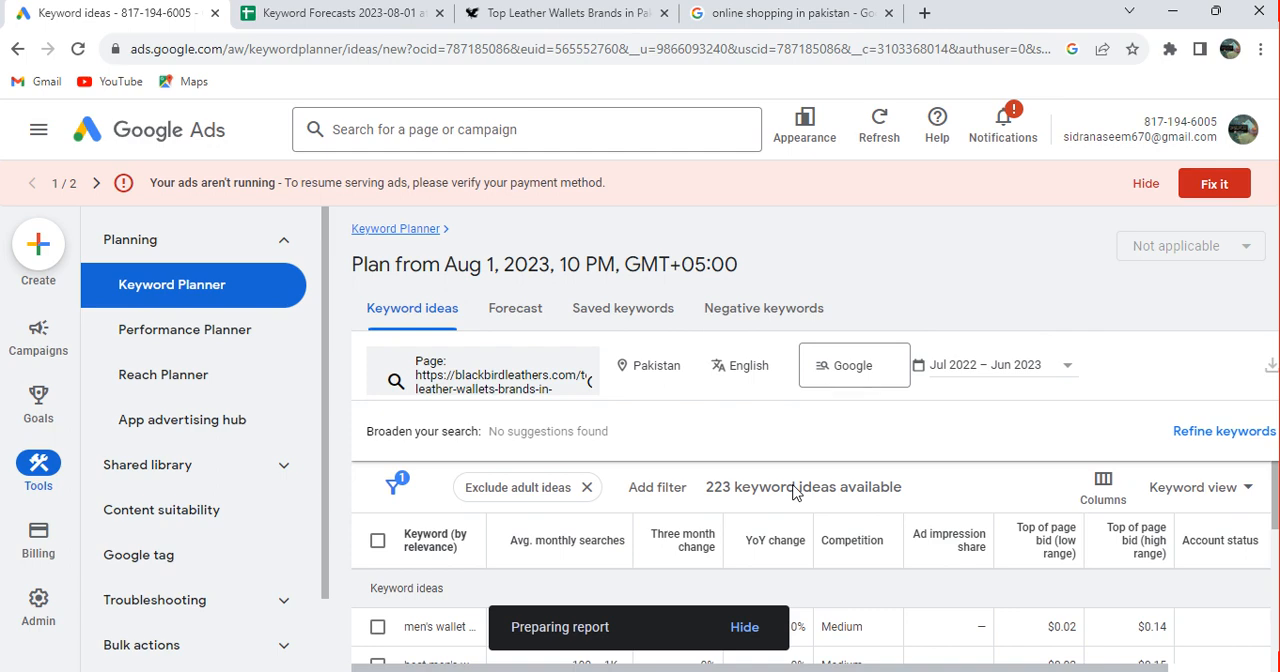
{"action": "left_click", "coordinate": [684, 630]}
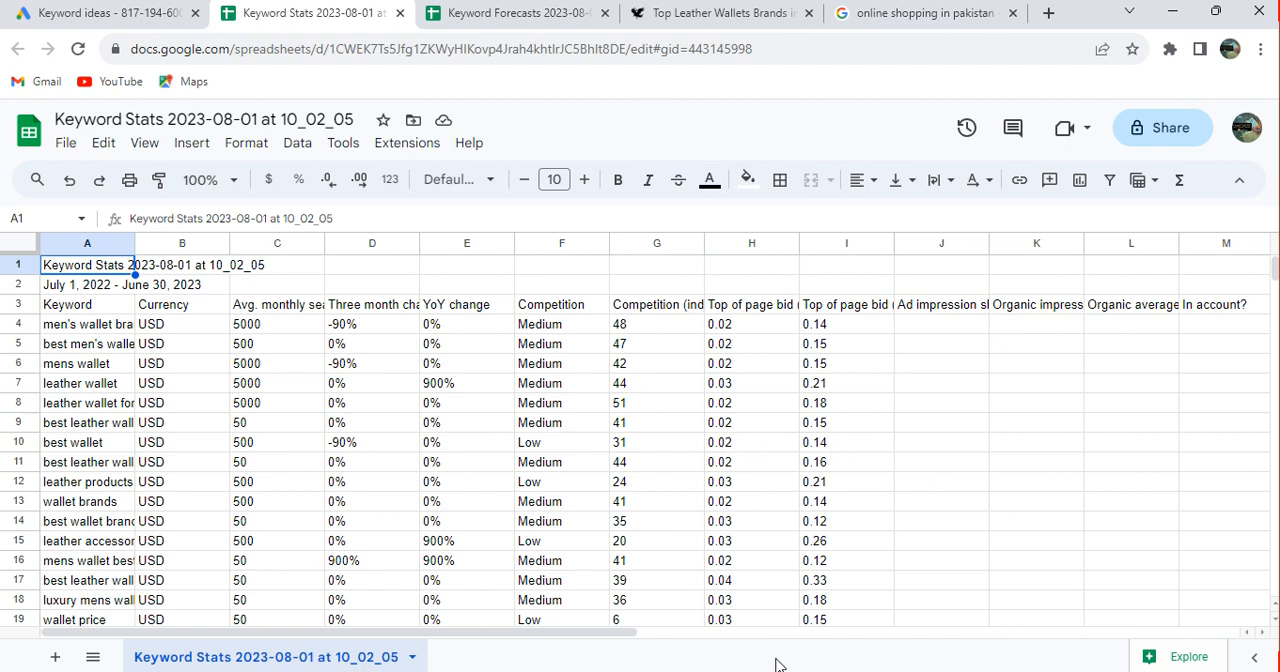
Examine the keyword stats sheet's monthly search columns and its rows of keywords, competition and top-of-page bids
{"action": "left_click", "coordinate": [715, 633]}
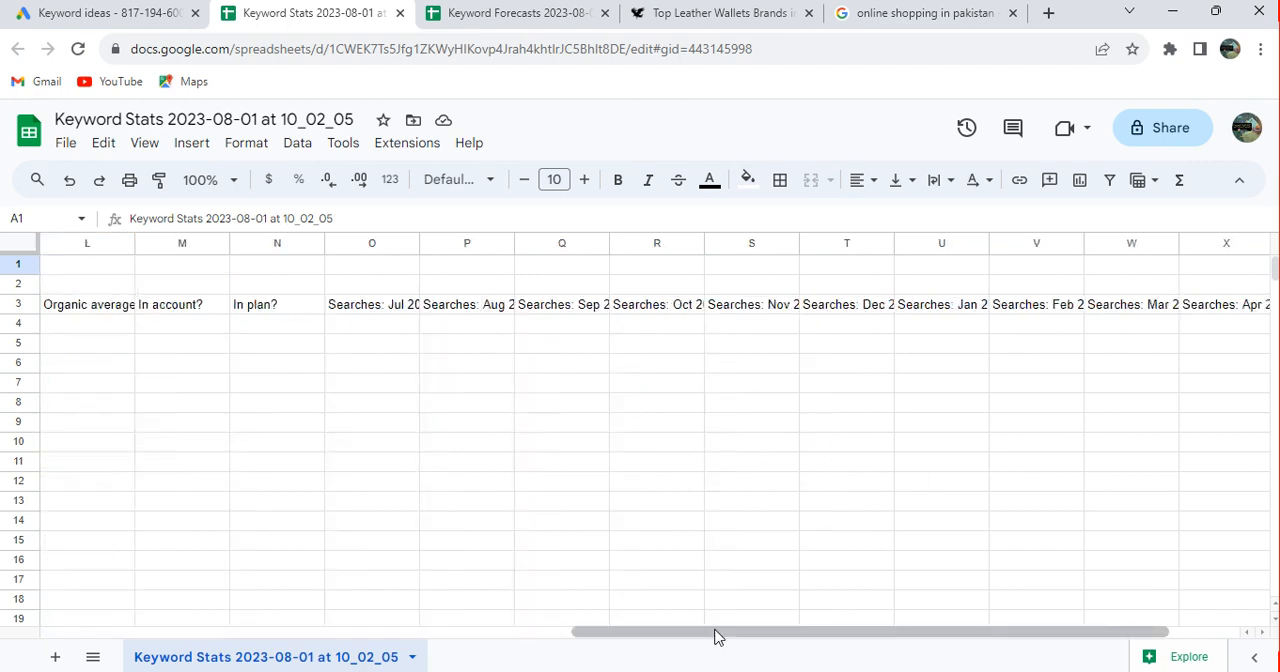
{"action": "left_click", "coordinate": [545, 634]}
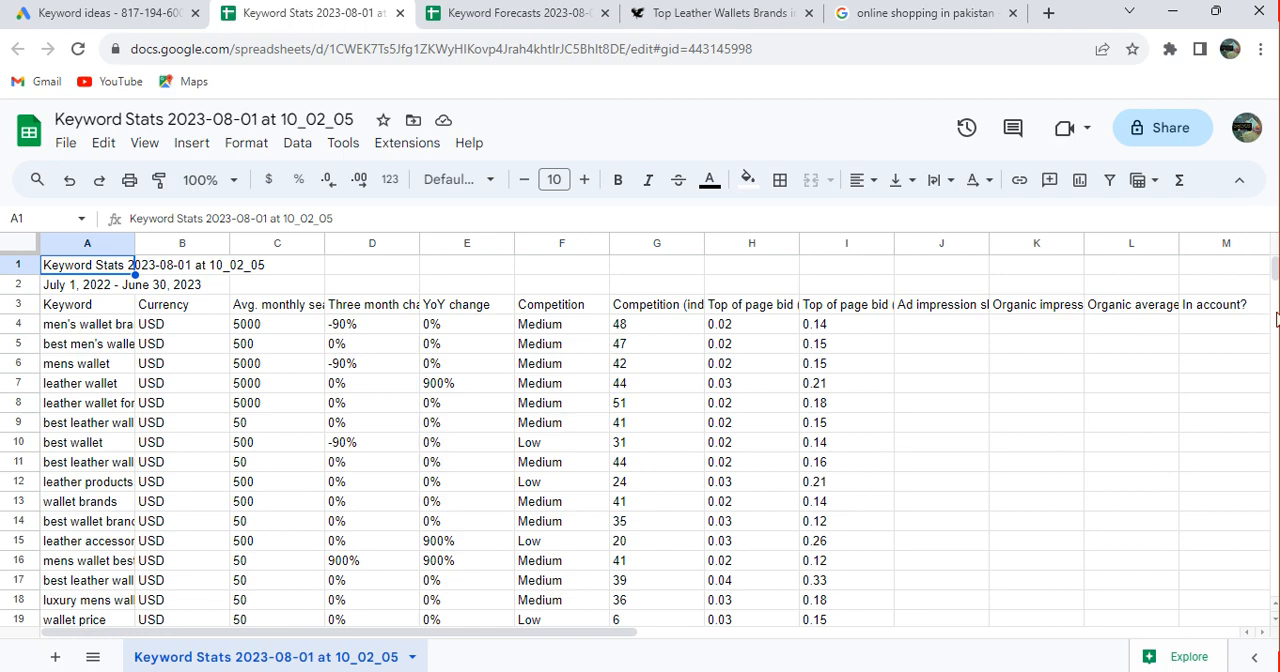
{"action": "scroll", "coordinate": [1276, 318], "scroll_direction": "down", "scroll_amount": 6}
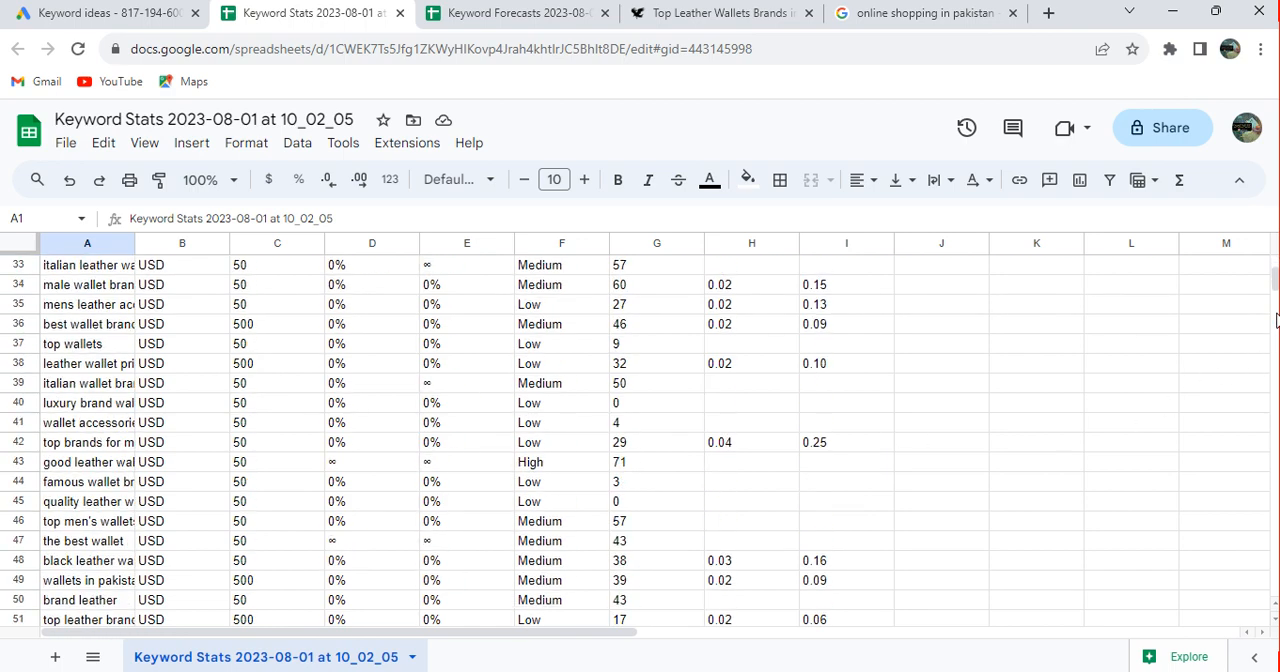
{"action": "scroll", "coordinate": [1276, 318], "scroll_direction": "down", "scroll_amount": 13}
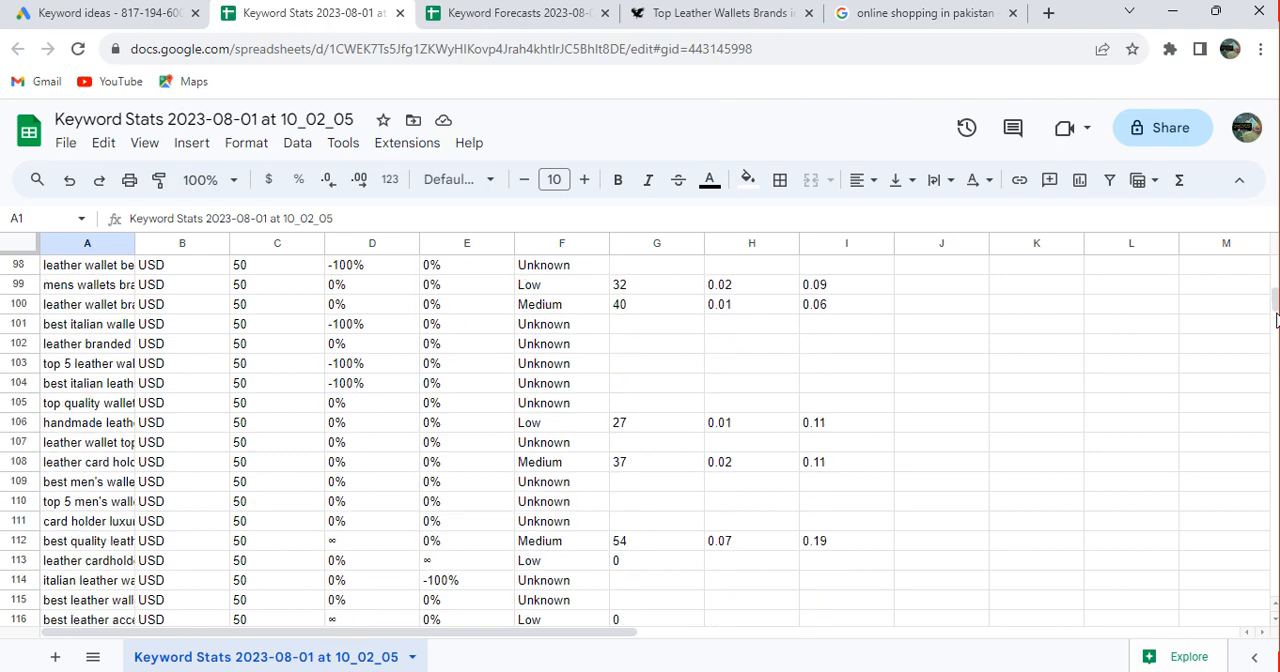
{"action": "scroll", "coordinate": [1276, 318], "scroll_direction": "down", "scroll_amount": 3}
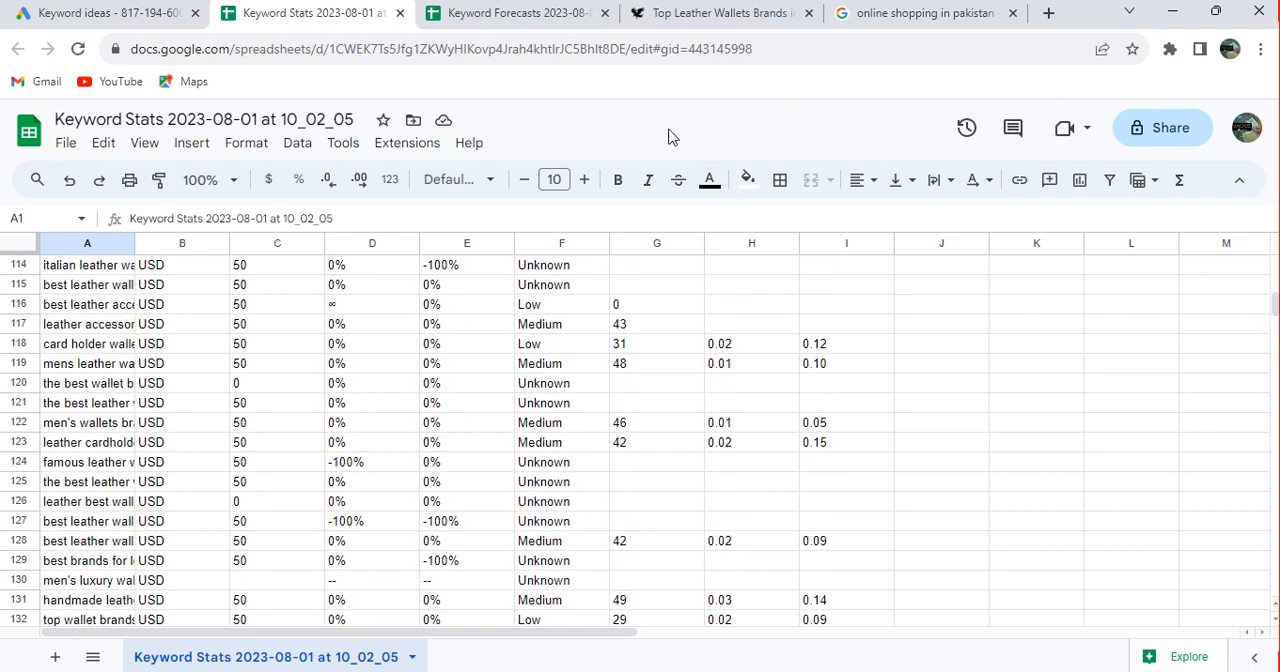
Switch to Google Ads, return to the Keyword Planner home page and open Discover new keywords with the option to start with a website
{"action": "left_click", "coordinate": [165, 14]}
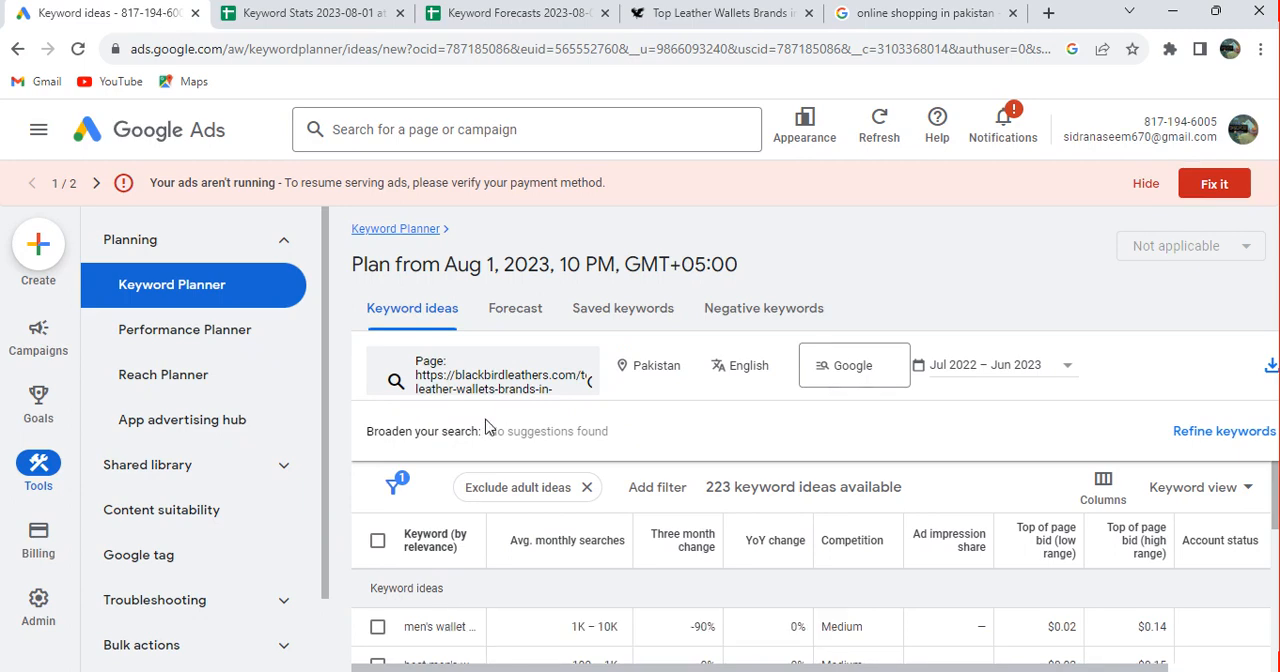
{"action": "left_click", "coordinate": [380, 237]}
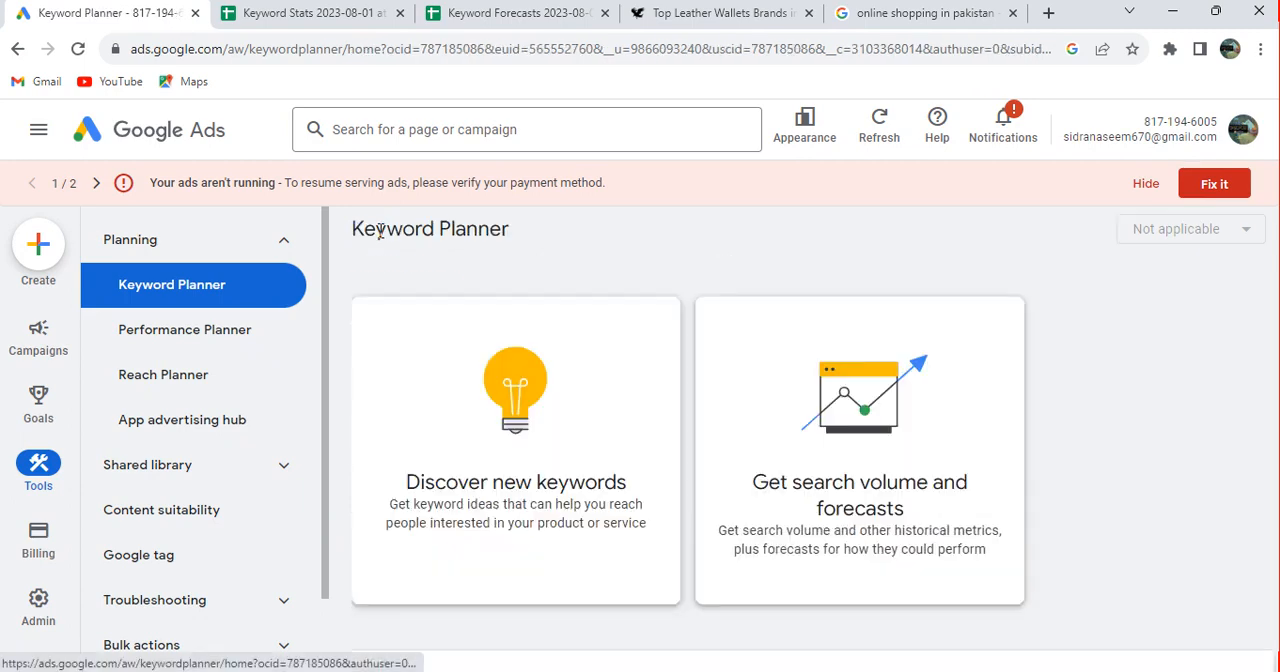
{"action": "left_click", "coordinate": [509, 486]}
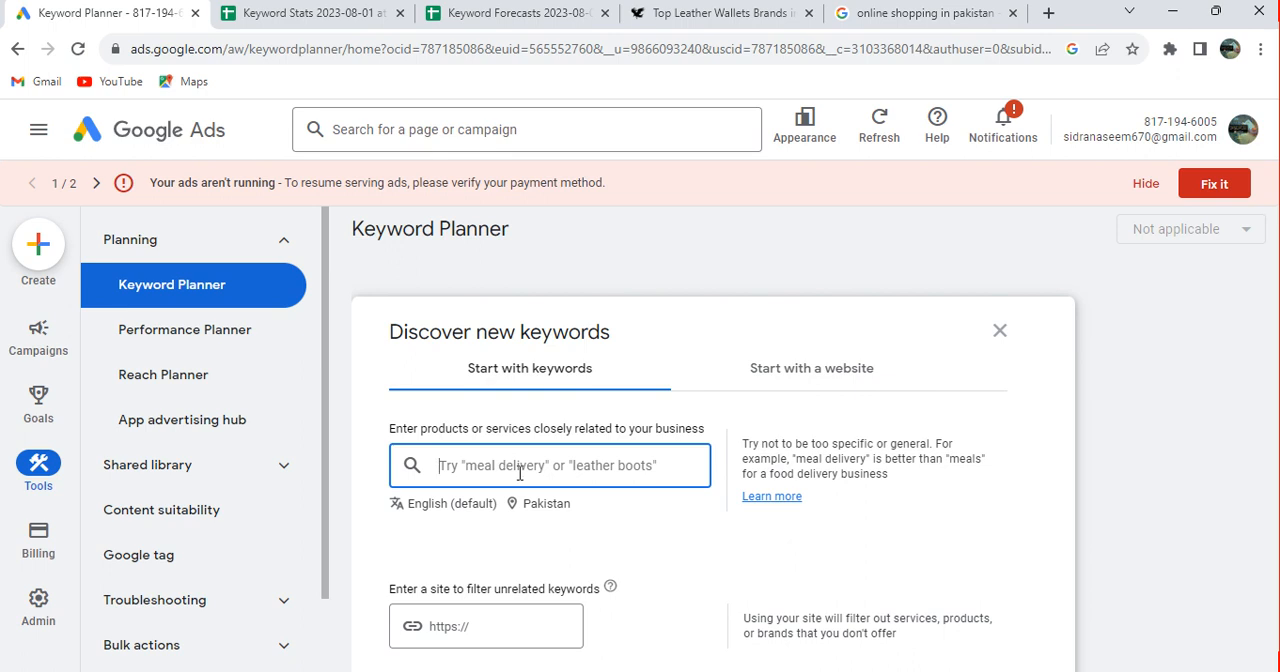
{"action": "left_click", "coordinate": [798, 390]}
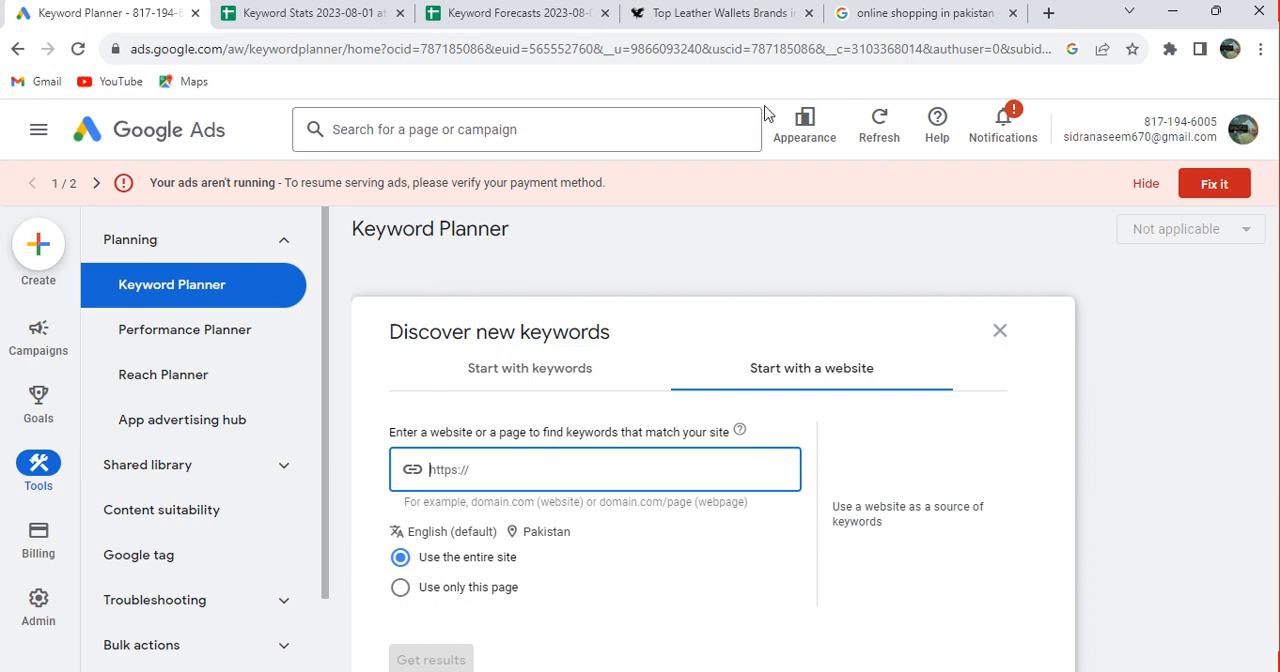
Return from the Blackbird Leathers article to the Google results for "best leather wallet in pakistan" and look through the competitor listings
{"action": "left_click", "coordinate": [733, 15]}
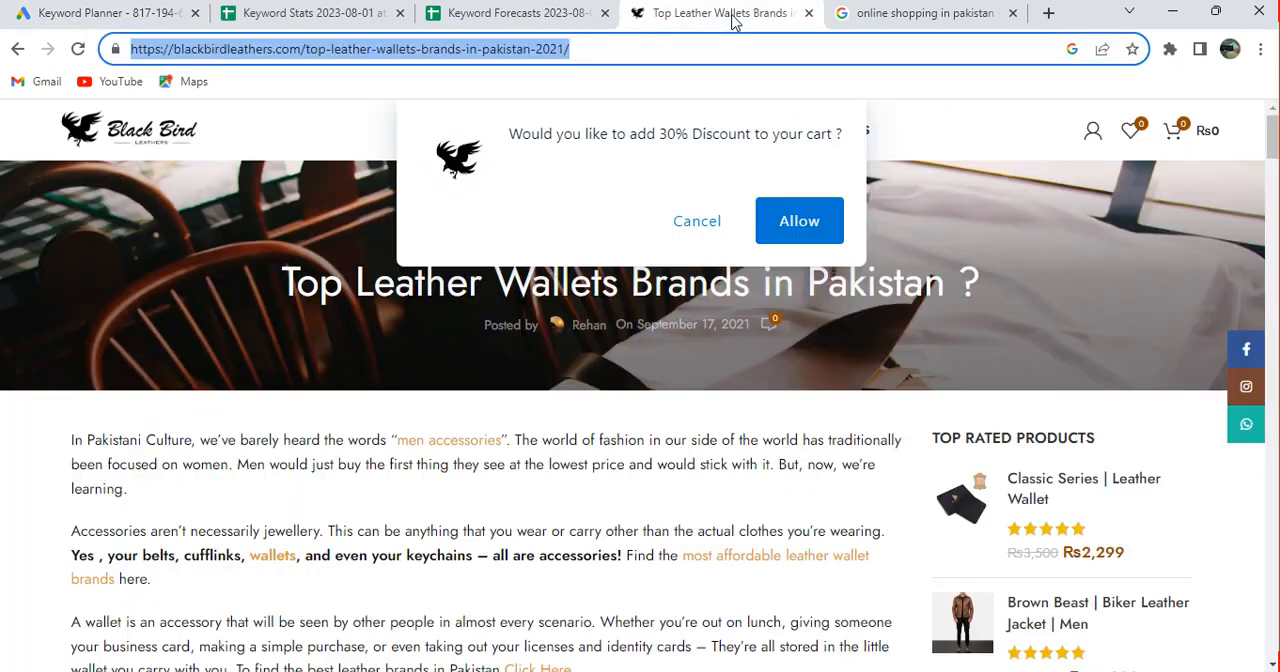
{"action": "left_click", "coordinate": [19, 49]}
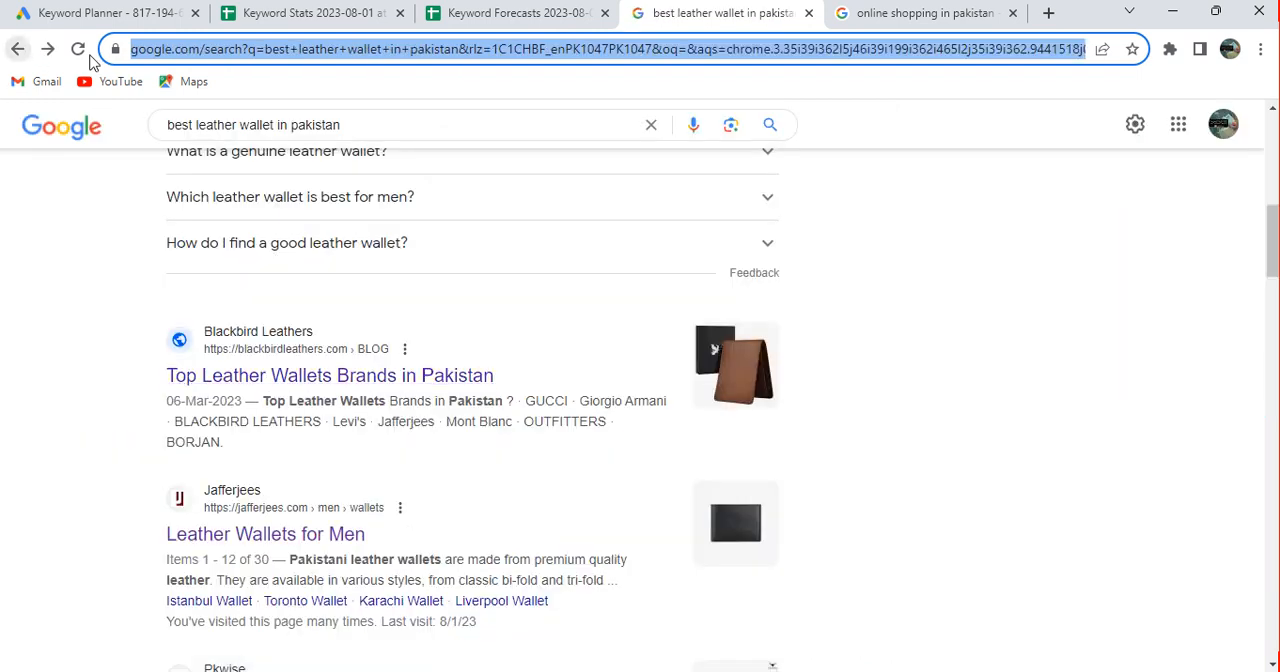
{"action": "left_click", "coordinate": [905, 352]}
{"action": "scroll", "coordinate": [907, 354], "scroll_direction": "down", "scroll_amount": 3}
{"action": "scroll", "coordinate": [907, 354], "scroll_direction": "down", "scroll_amount": 3}
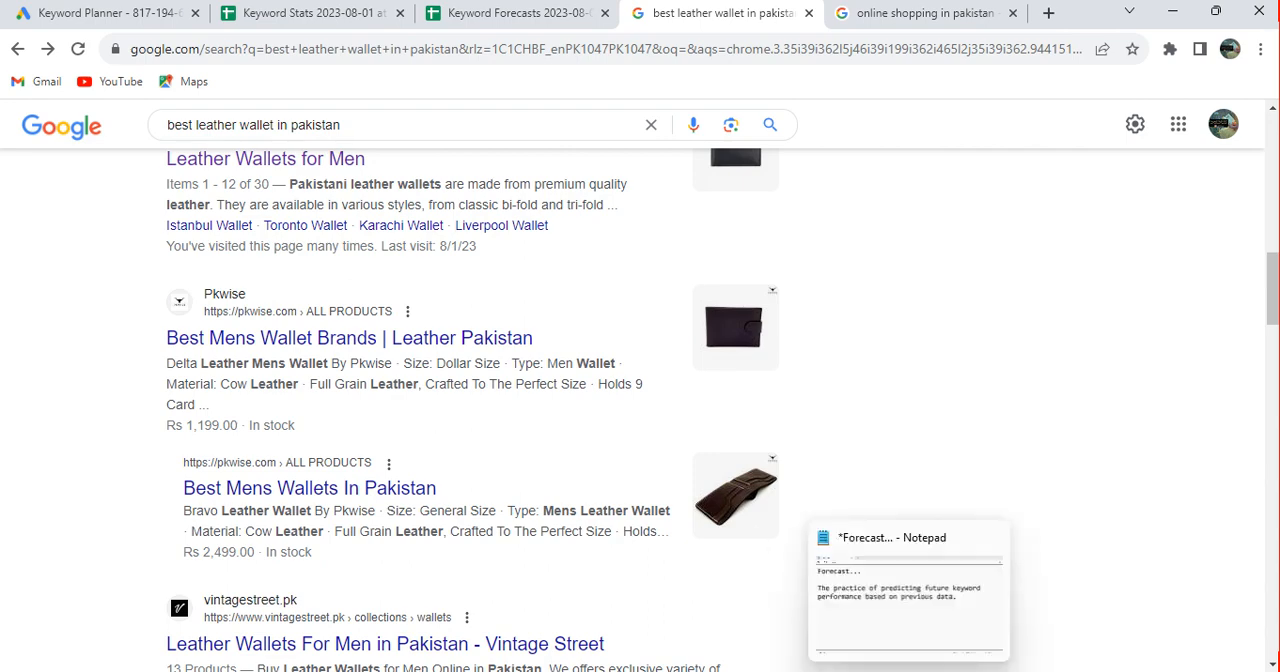
{"action": "left_click", "coordinate": [910, 670]}
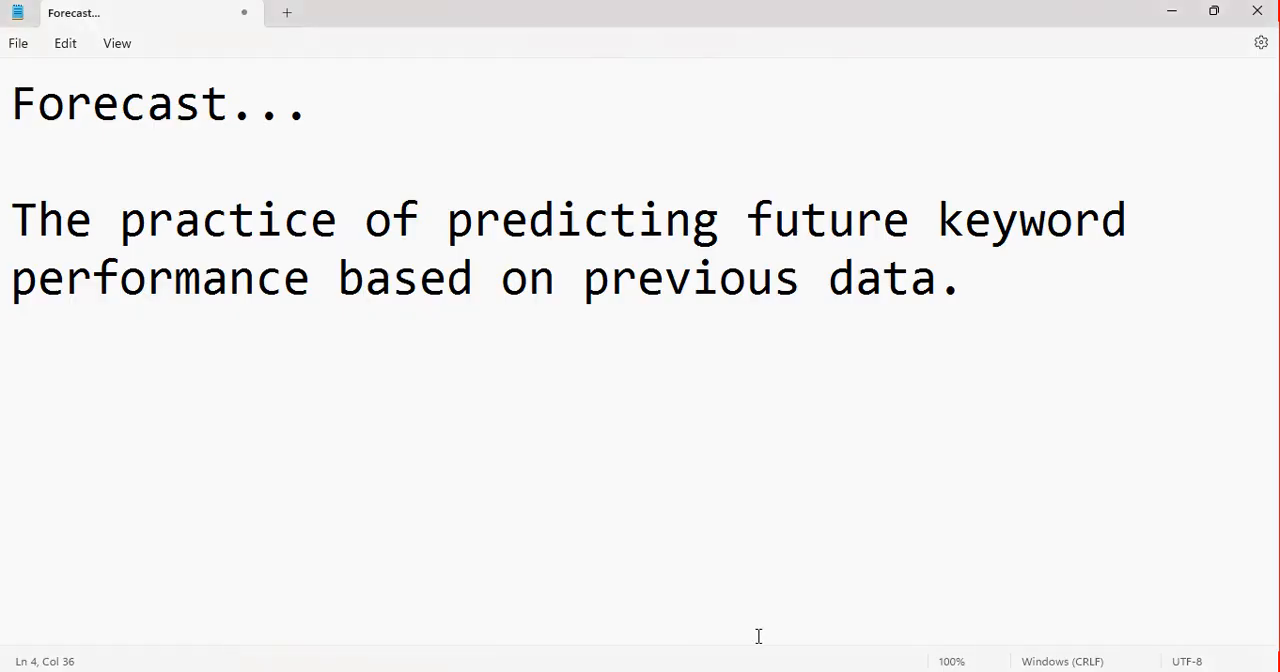
{"action": "left_click", "coordinate": [843, 591]}
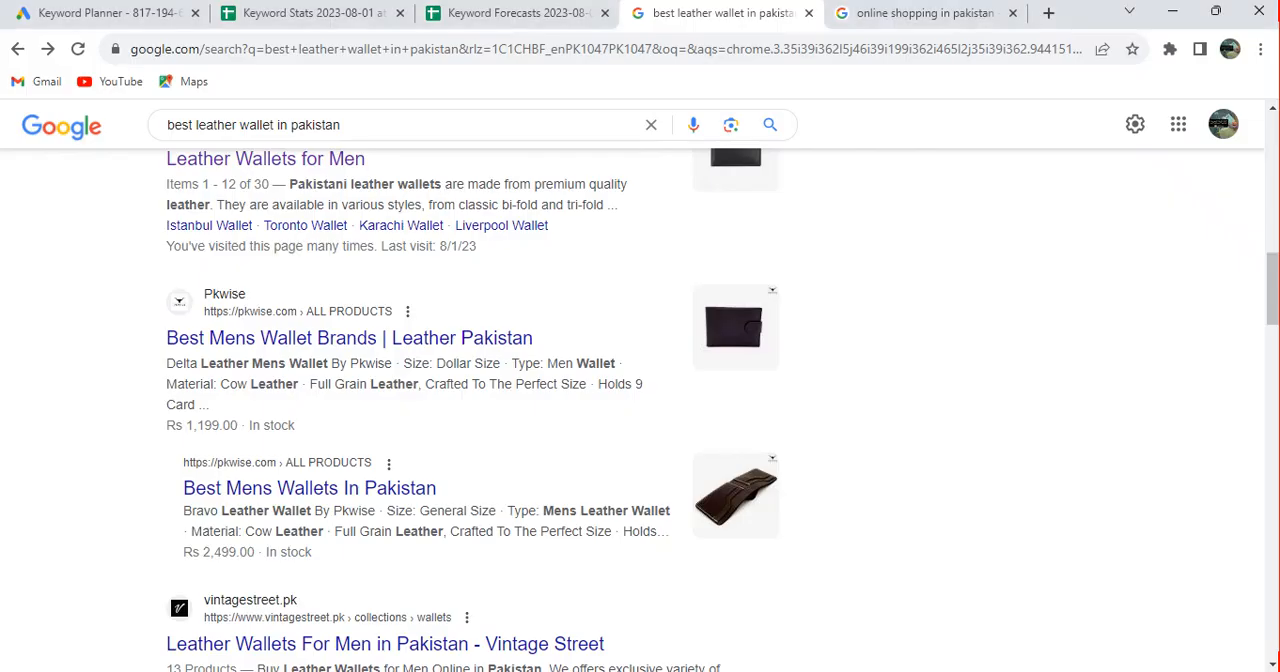